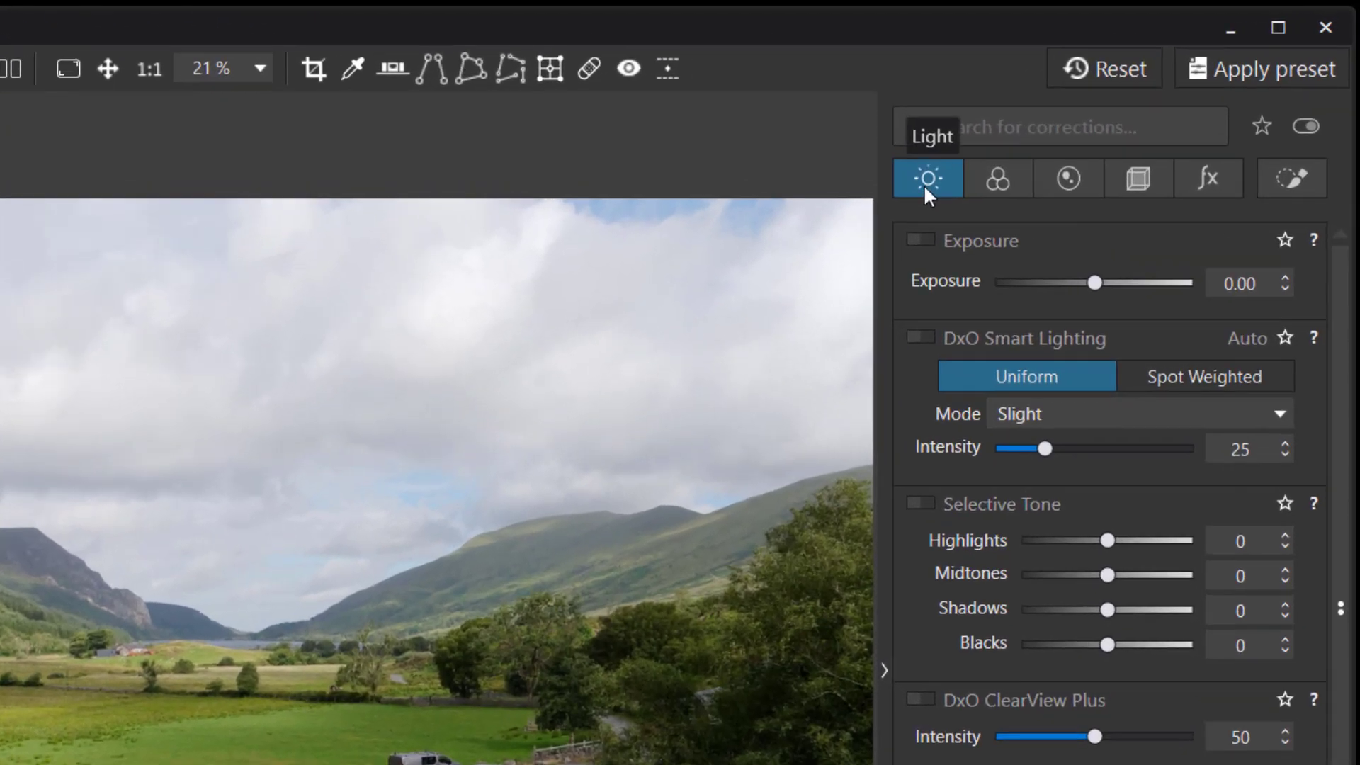
# - Convert the landscape photo to black and white using the DxO - B&W Faded rendering
pyautogui.click(995, 181)
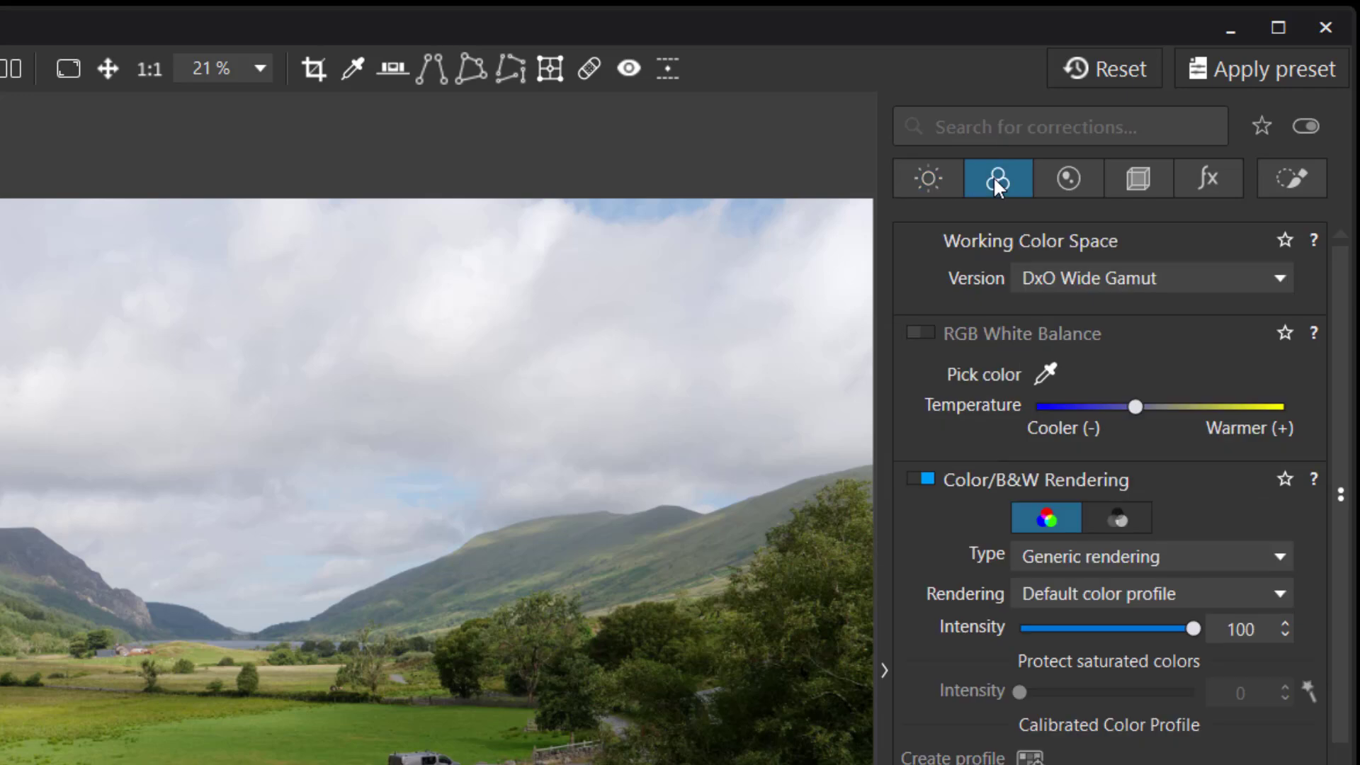
pyautogui.click(1119, 519)
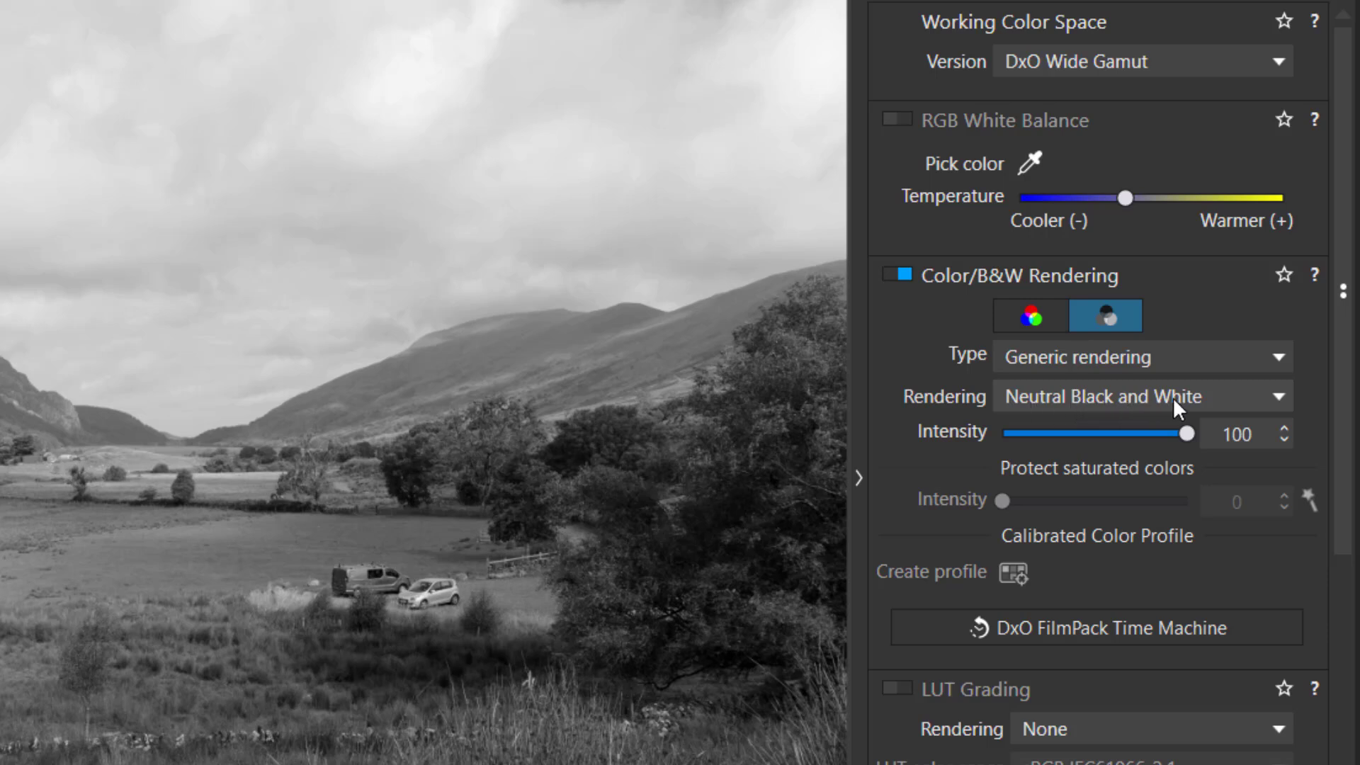
pyautogui.click(1274, 395)
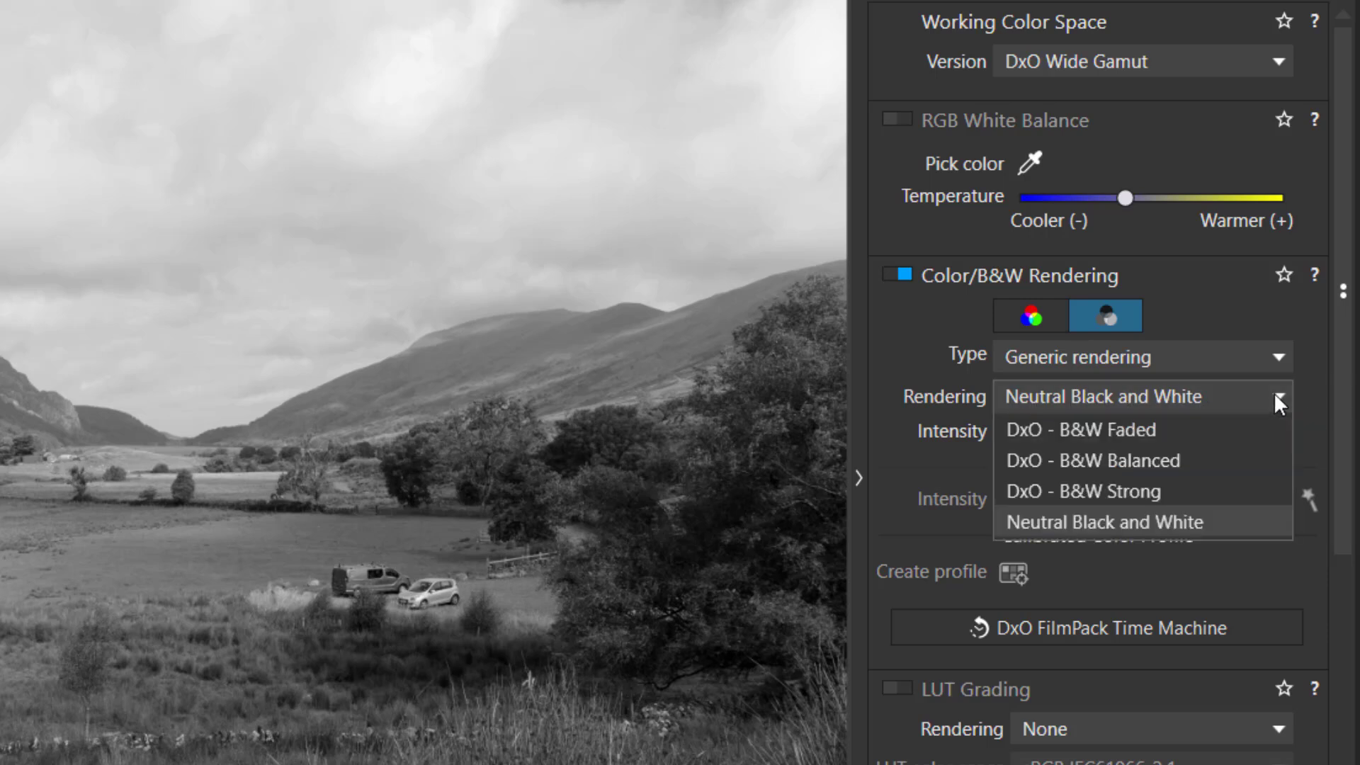
pyautogui.click(1123, 427)
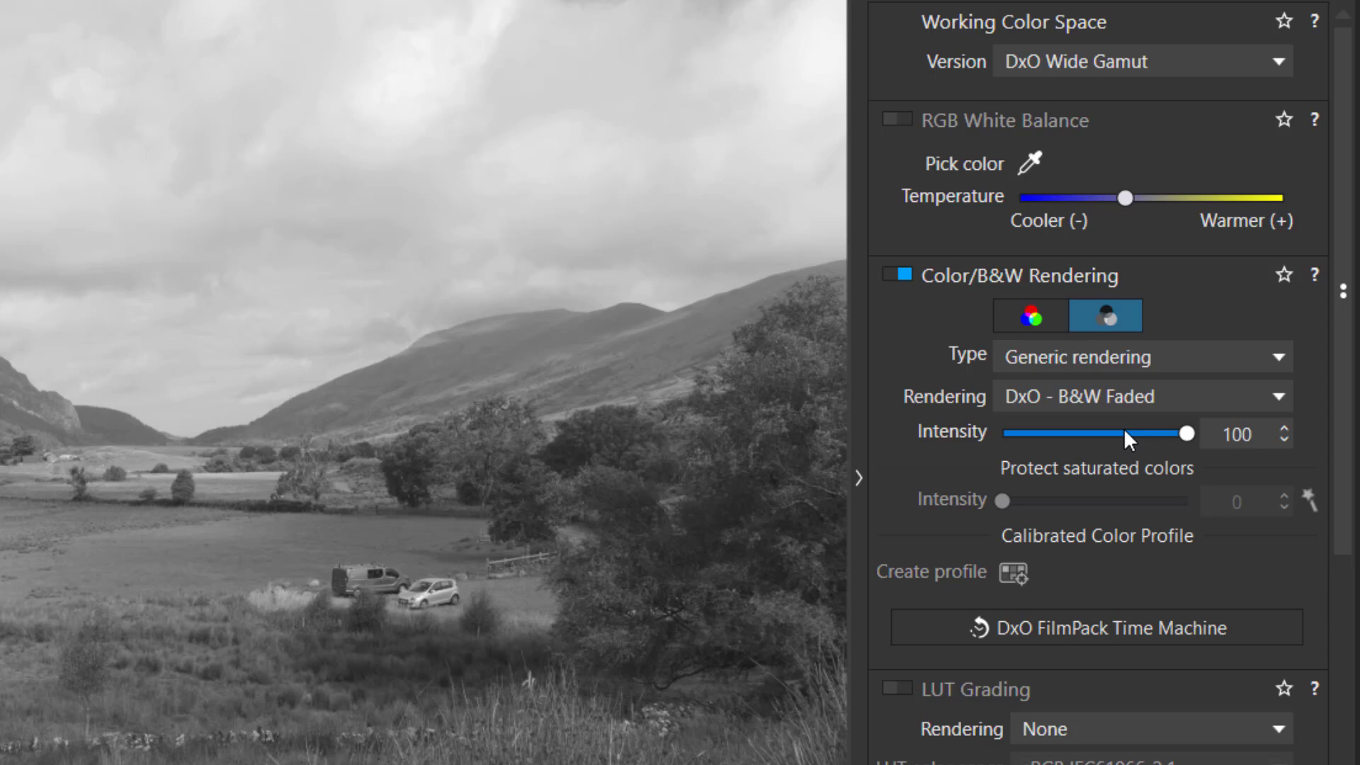
# - Set the Channel Mixer's yellow channel to -3 and fit the whole photo in view
pyautogui.moveTo(1349, 364); pyautogui.dragTo(1339, 764)
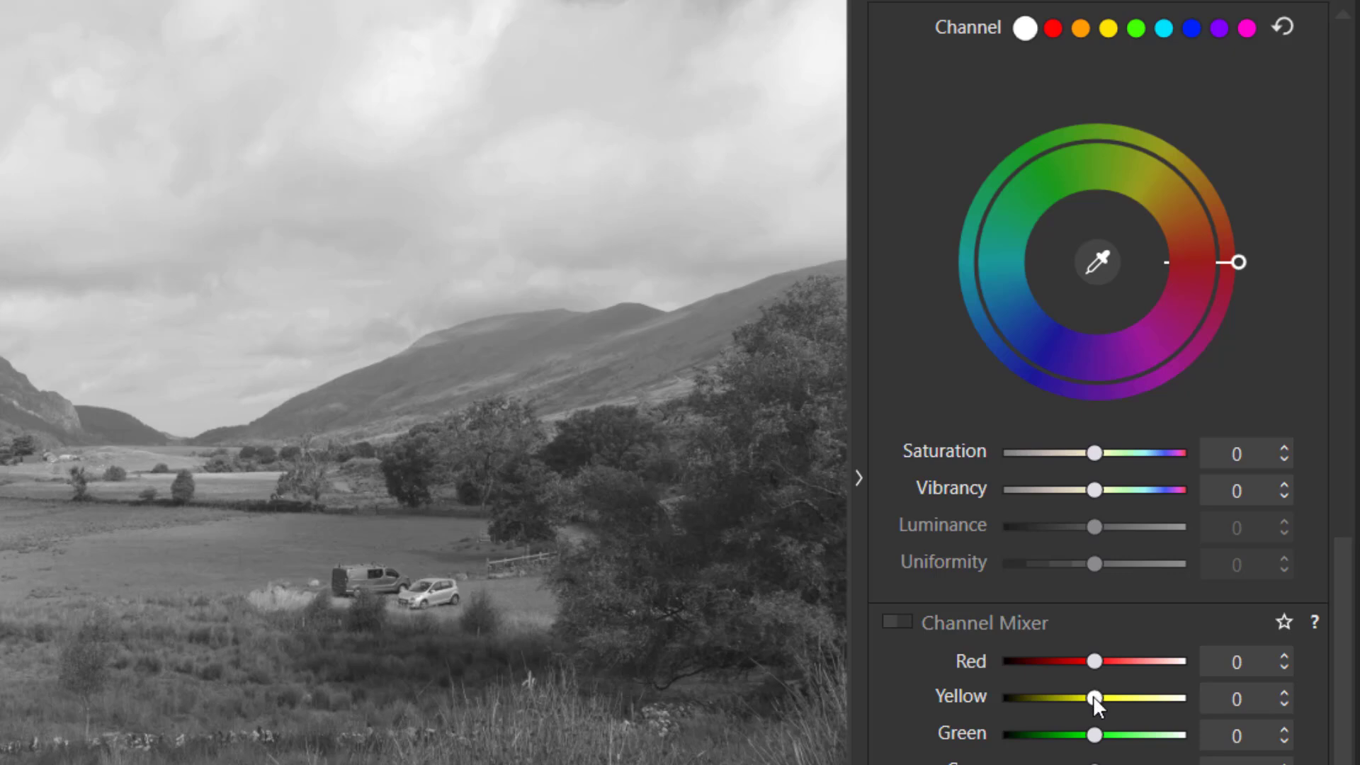
pyautogui.moveTo(1093, 693); pyautogui.dragTo(1072, 729)
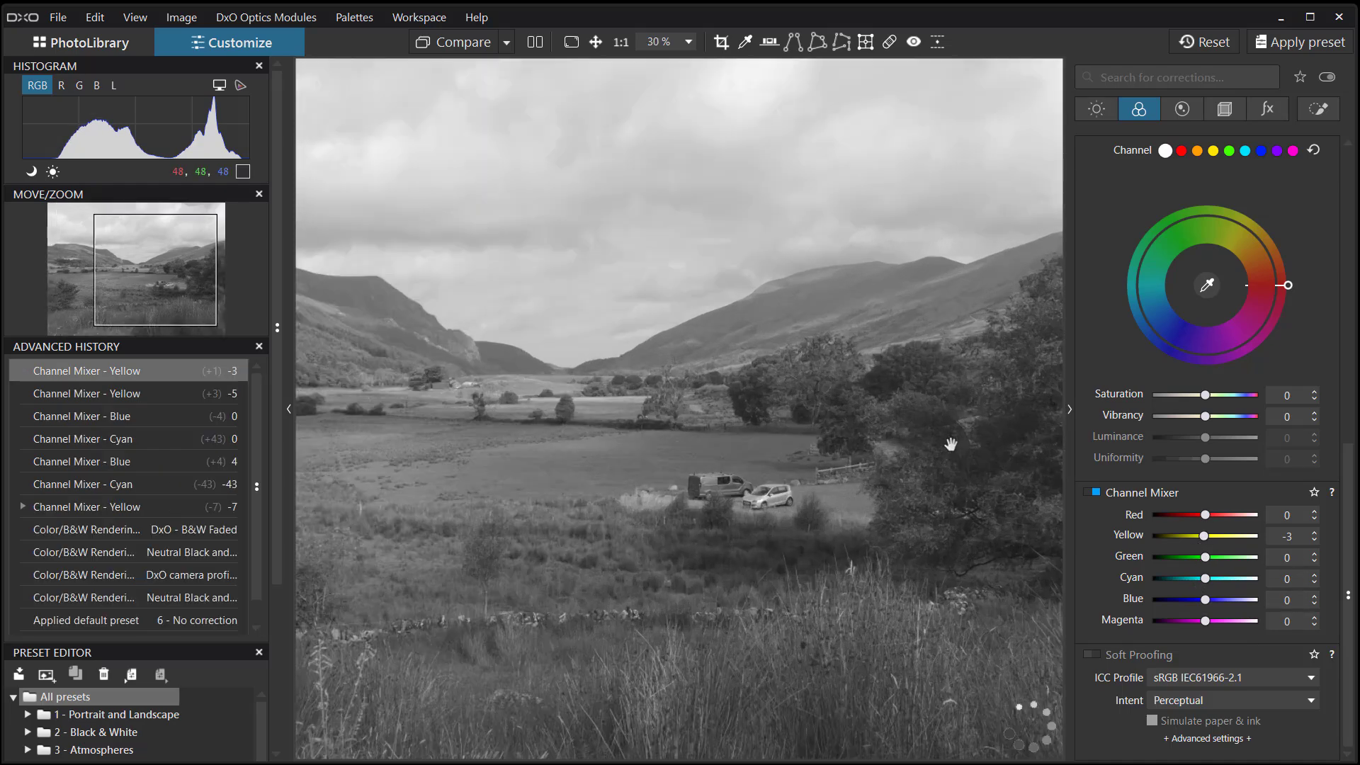
pyautogui.hotkey('ctrl', '0')
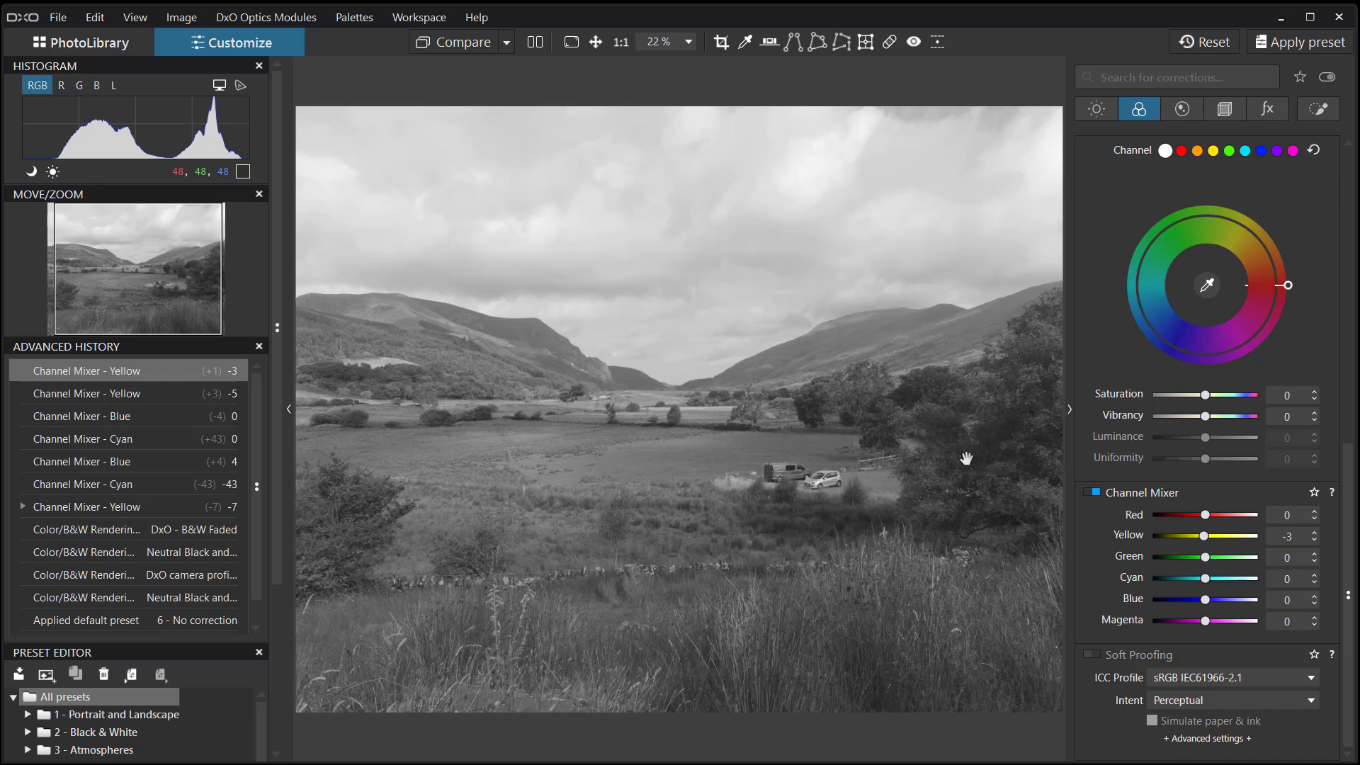
# - Try the DxO - B&W Balanced, DxO - B&W Strong and Neutral Black and White renderings, and return the photo to colour
pyautogui.scroll(8, 1295, 335)
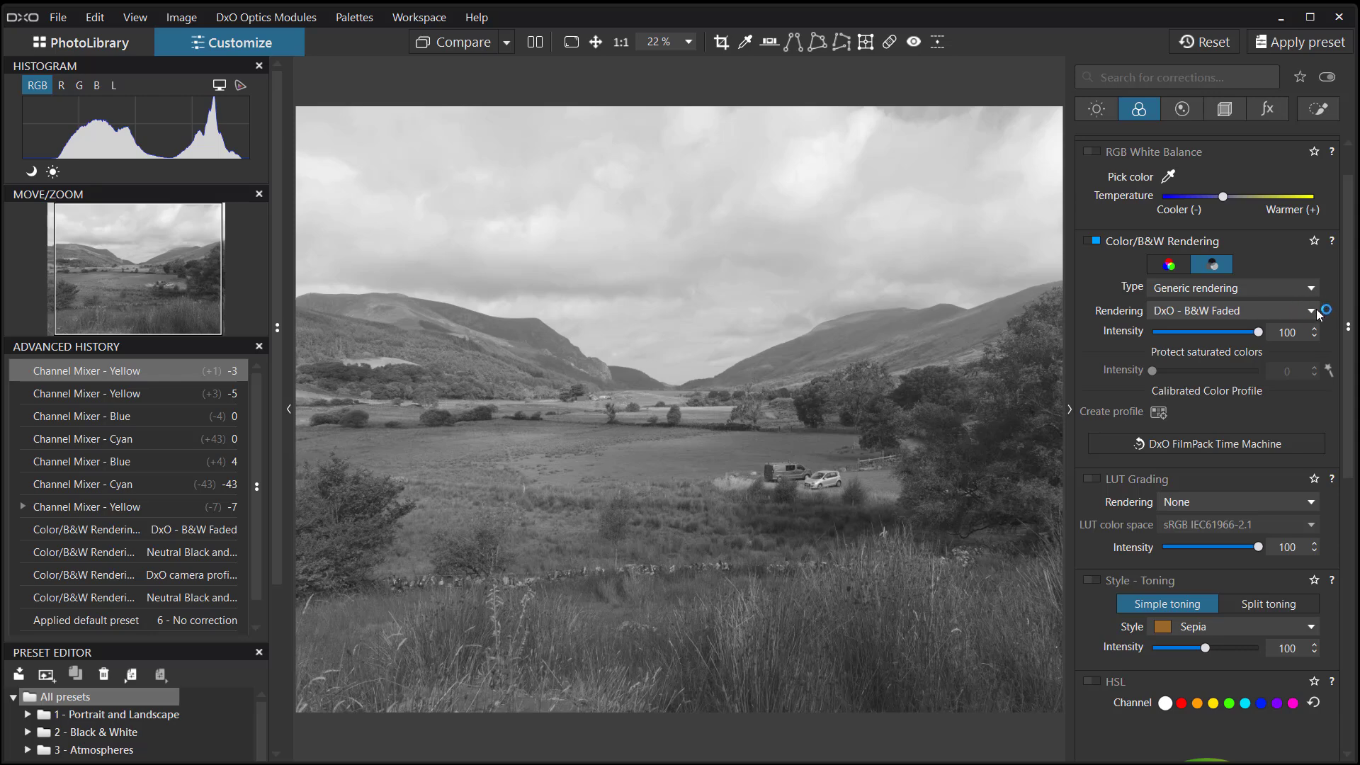
pyautogui.click(1311, 311)
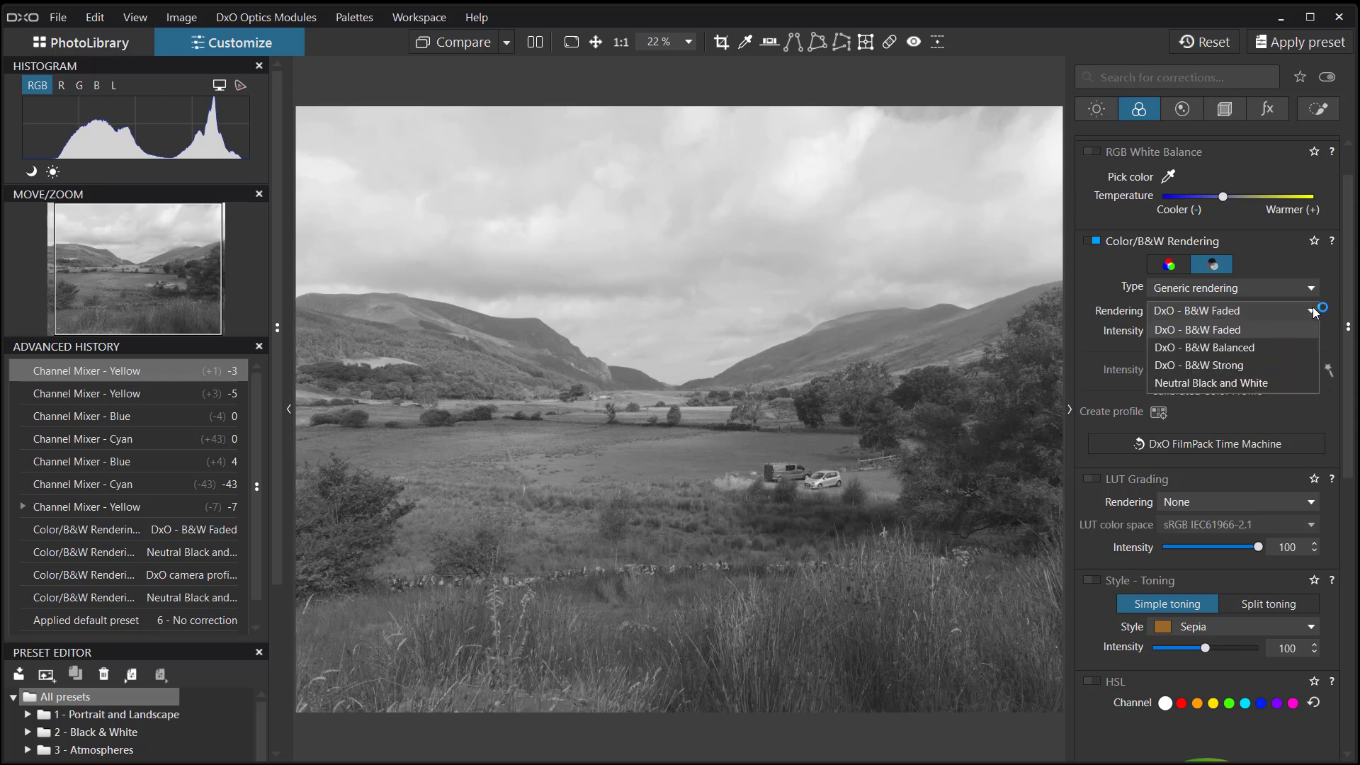
pyautogui.click(1251, 347)
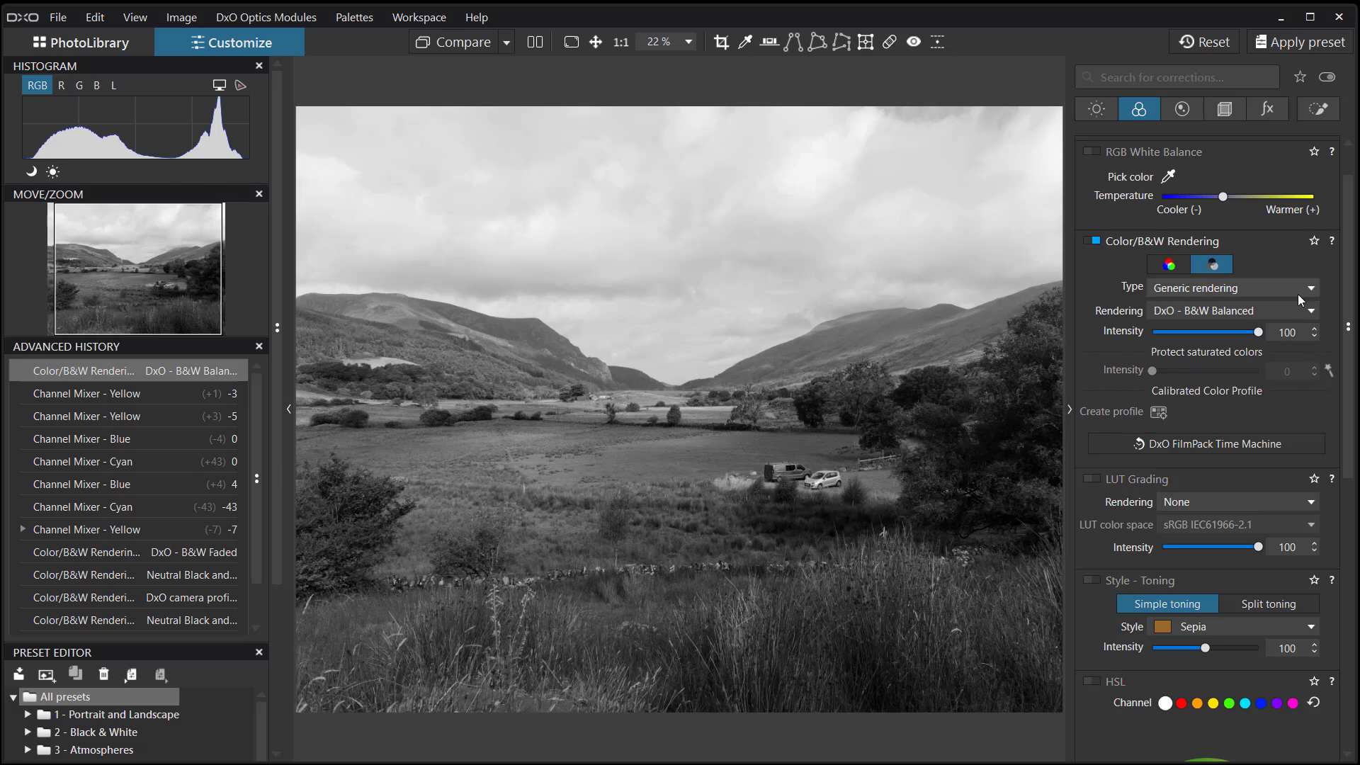
pyautogui.click(1311, 309)
pyautogui.click(1235, 368)
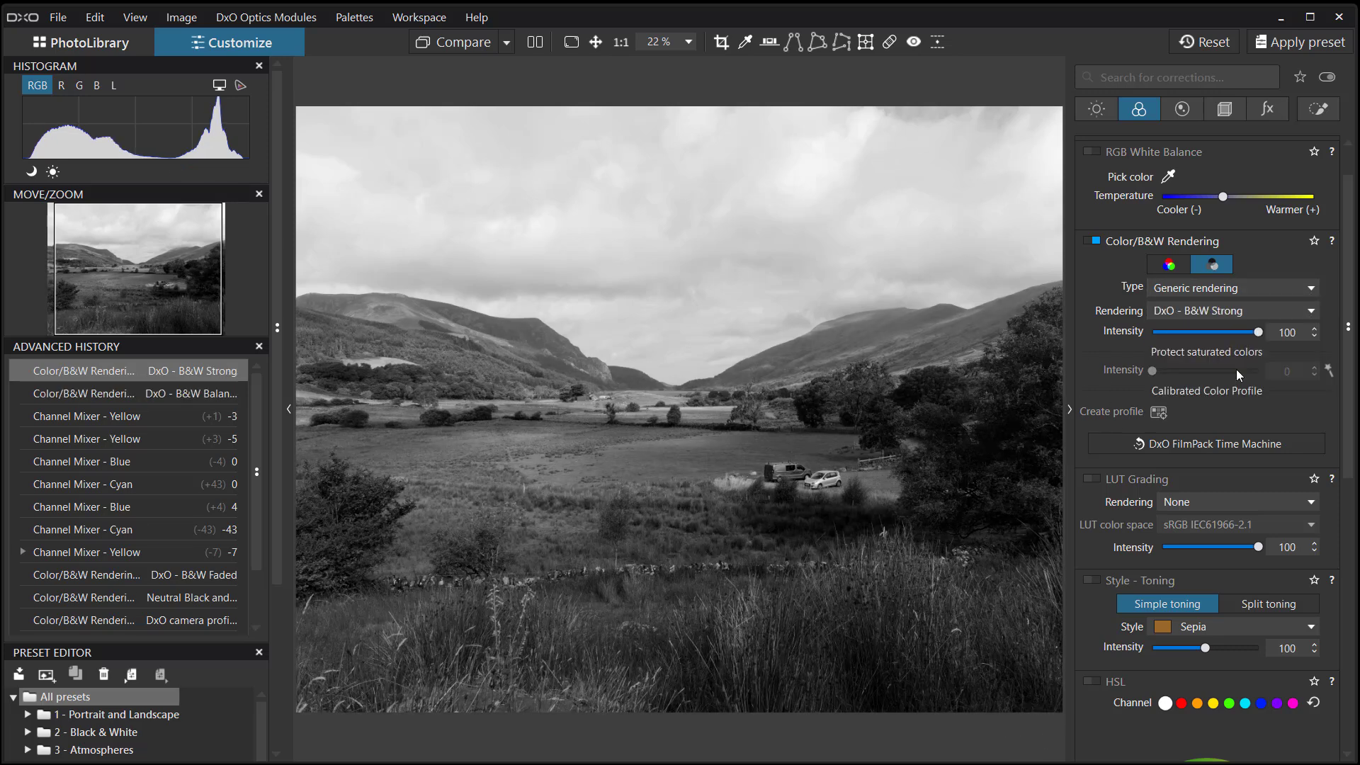
pyautogui.click(1307, 311)
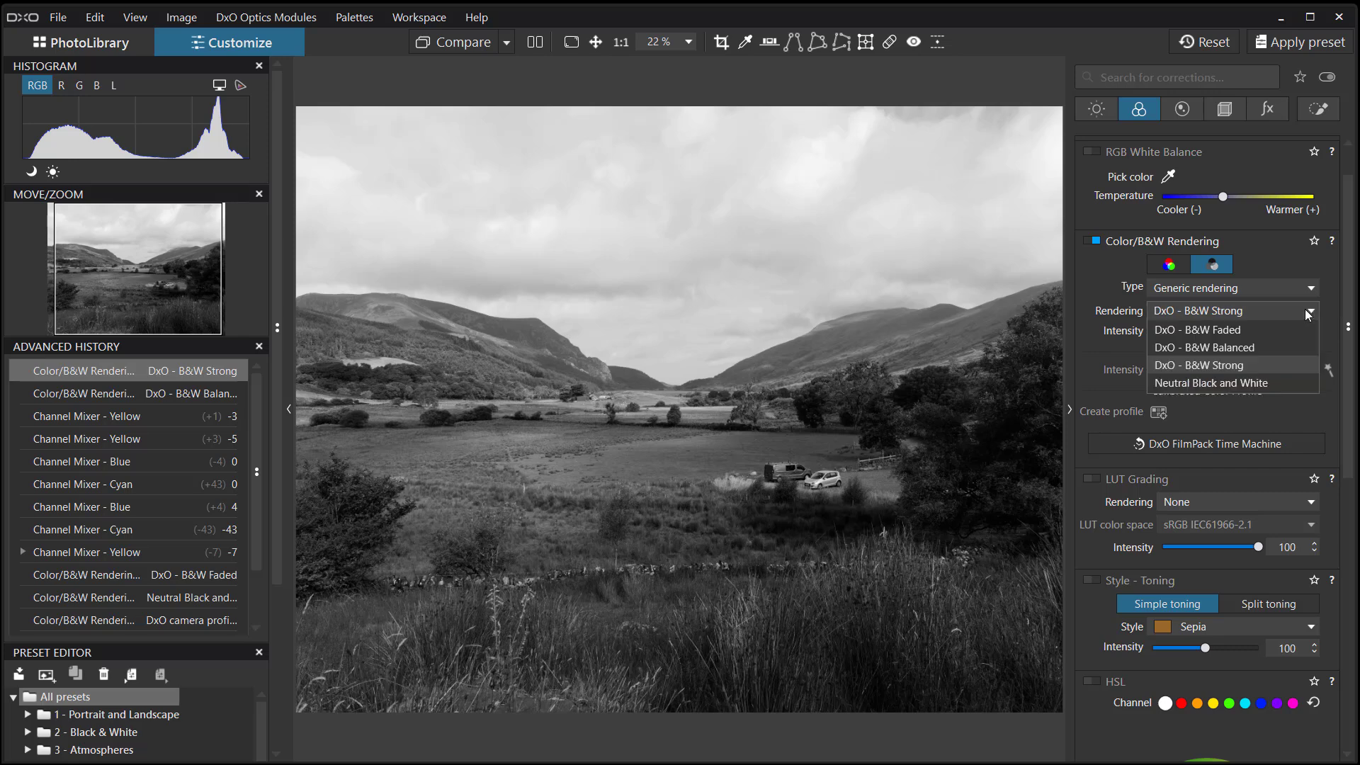
pyautogui.click(1238, 383)
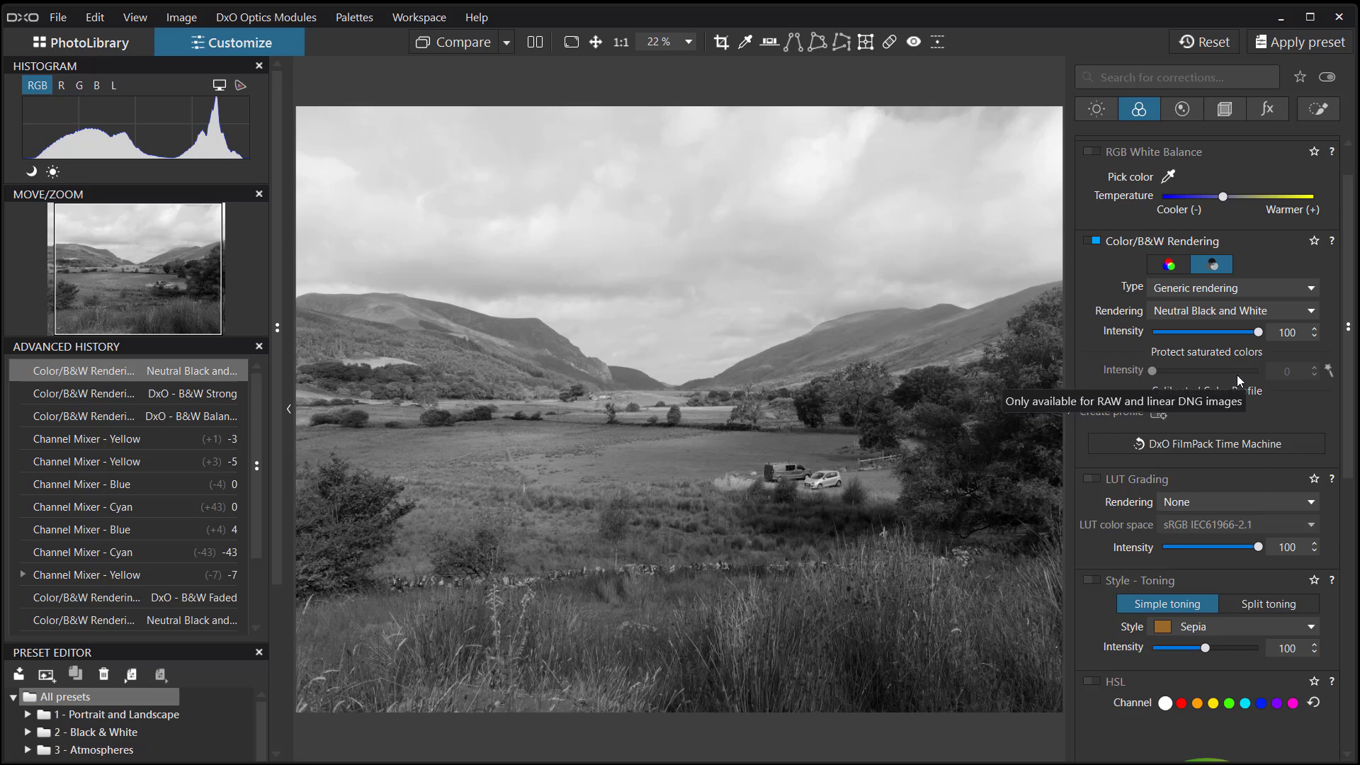
pyautogui.click(1171, 266)
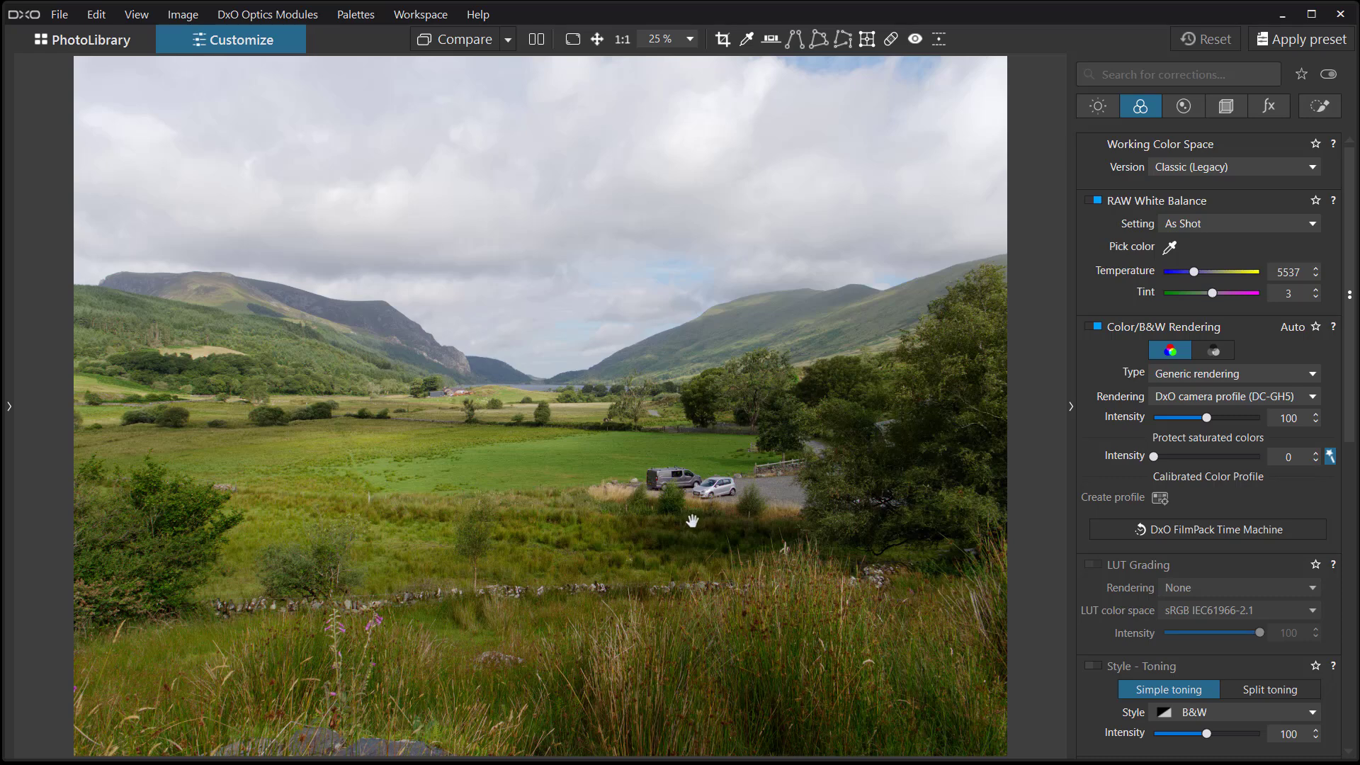
# - Remove the grey van with the retouch tool in Clone mode, using the grassy field edge to its left as source
pyautogui.scroll(2, 693, 520)
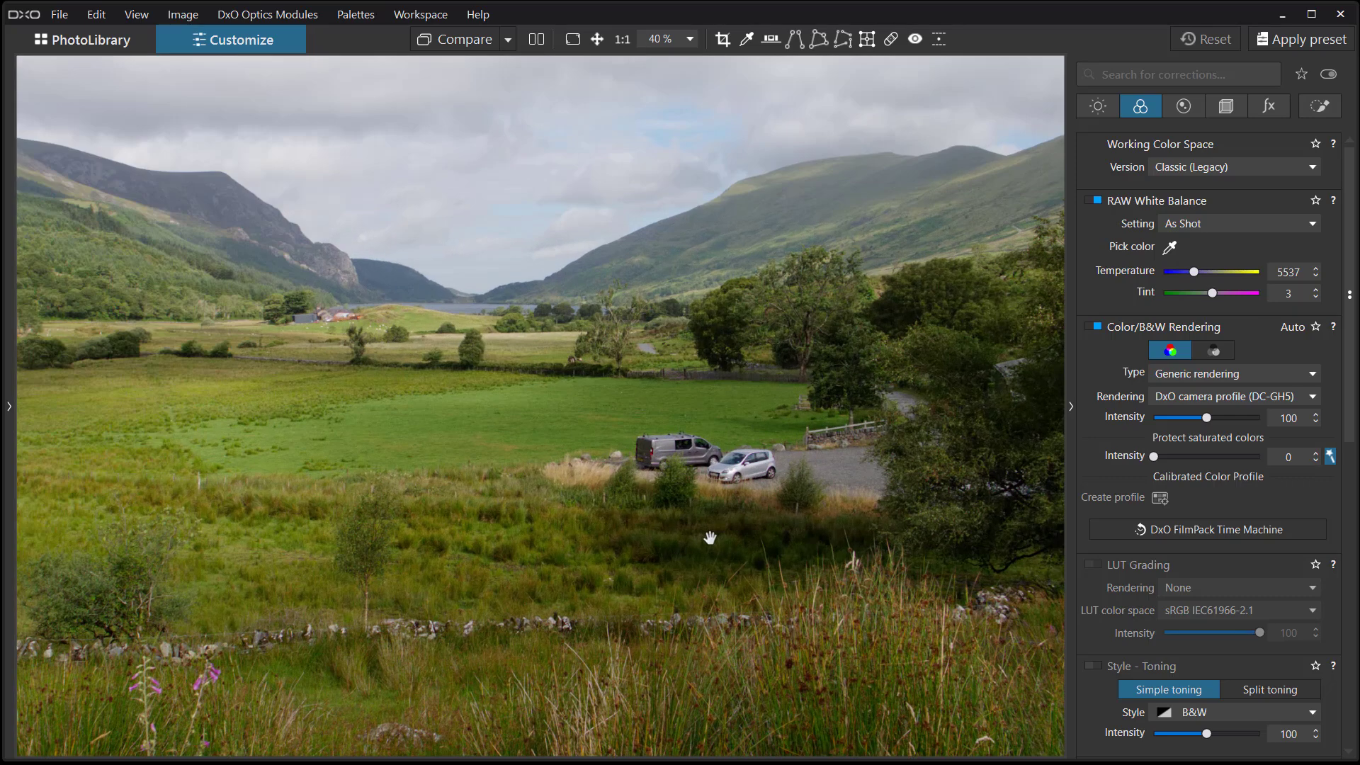
pyautogui.scroll(1, 710, 538)
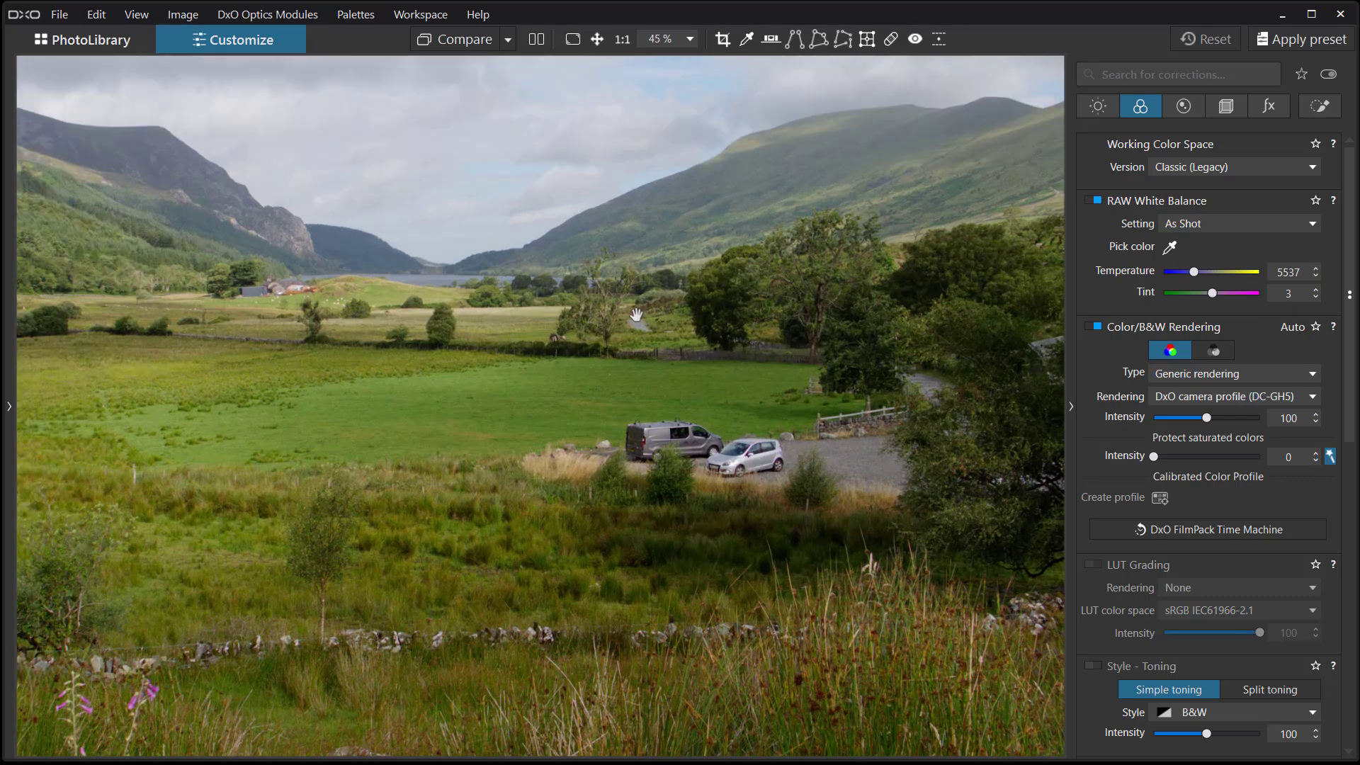
pyautogui.click(890, 40)
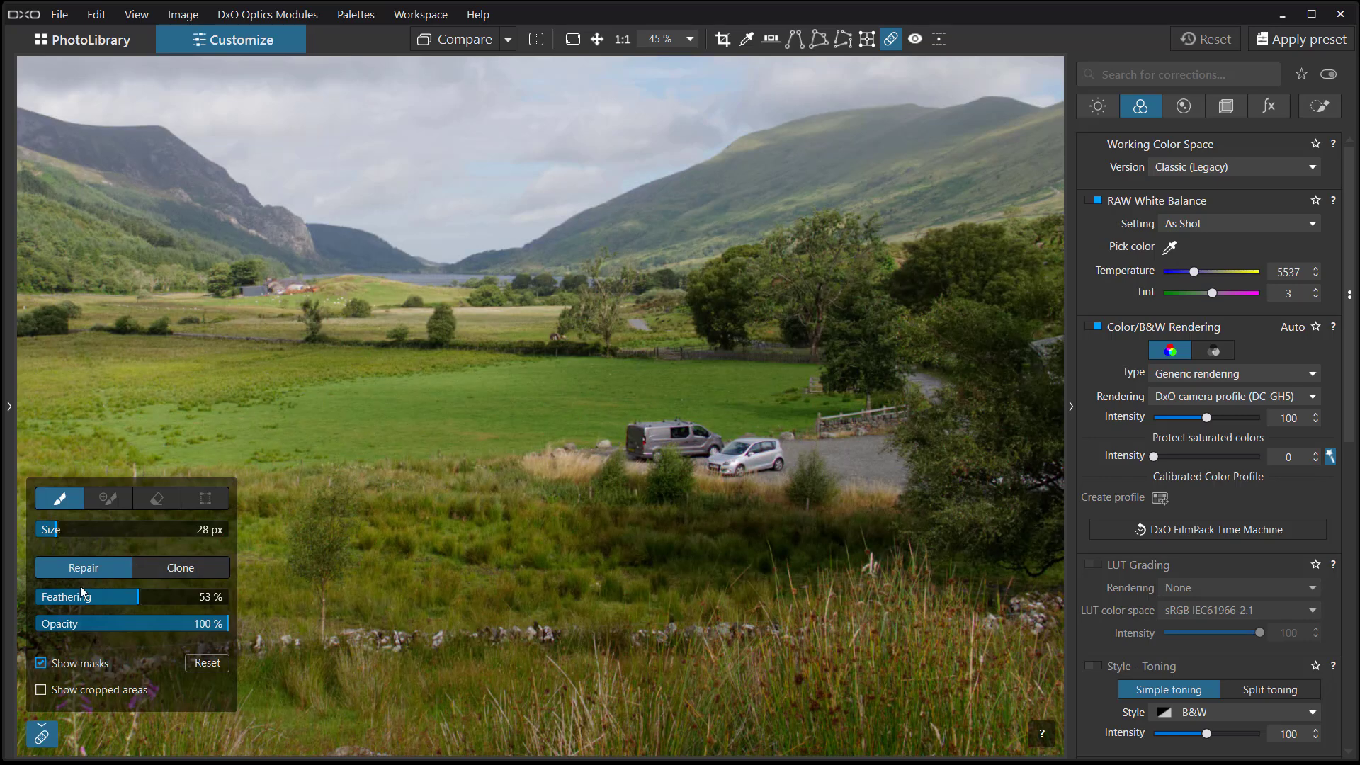
pyautogui.click(186, 571)
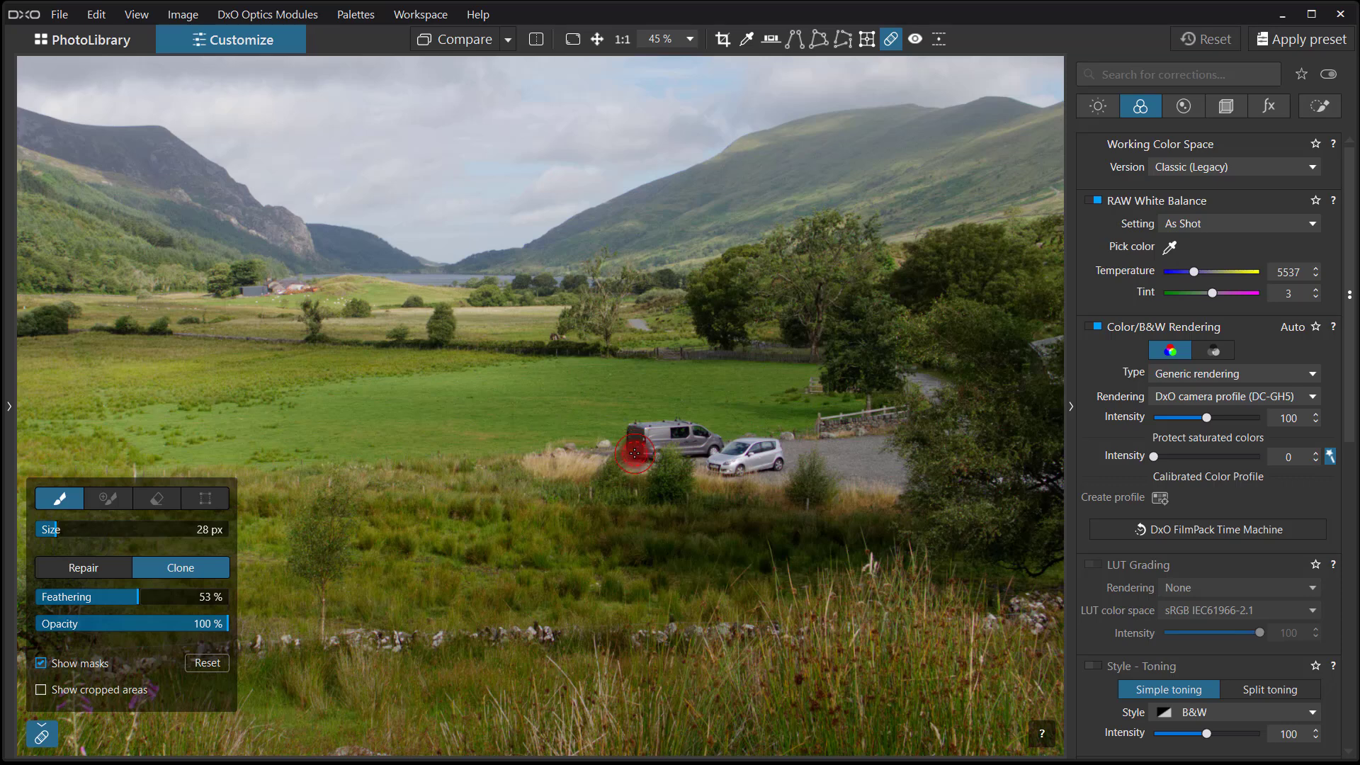
pyautogui.moveTo(634, 452)
pyautogui.mouseDown()
pyautogui.moveTo(637, 435)
pyautogui.moveTo(666, 430)
pyautogui.moveTo(717, 439)
pyautogui.moveTo(636, 450)
pyautogui.moveTo(719, 432)
pyautogui.moveTo(713, 442)
pyautogui.mouseUp()
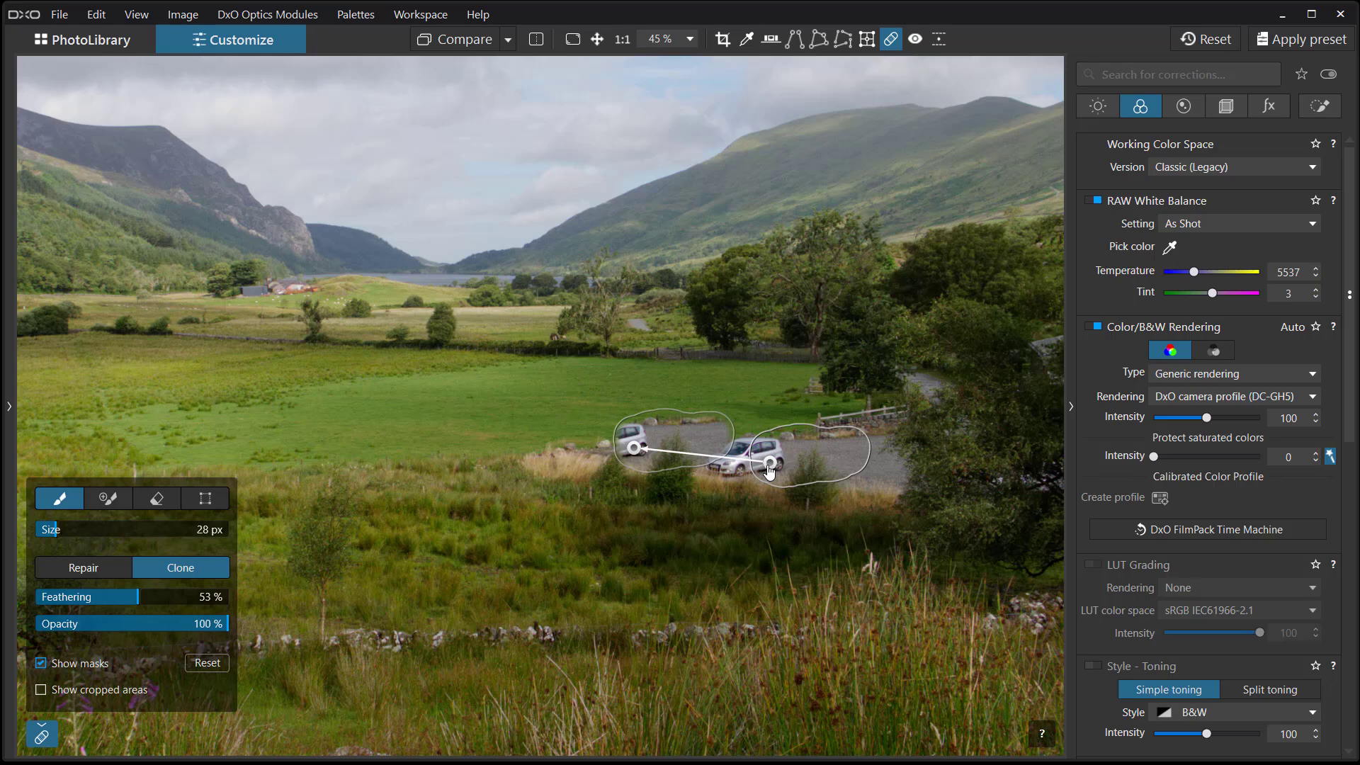
pyautogui.moveTo(768, 461)
pyautogui.mouseDown()
pyautogui.moveTo(522, 486)
pyautogui.moveTo(457, 464)
pyautogui.mouseUp()
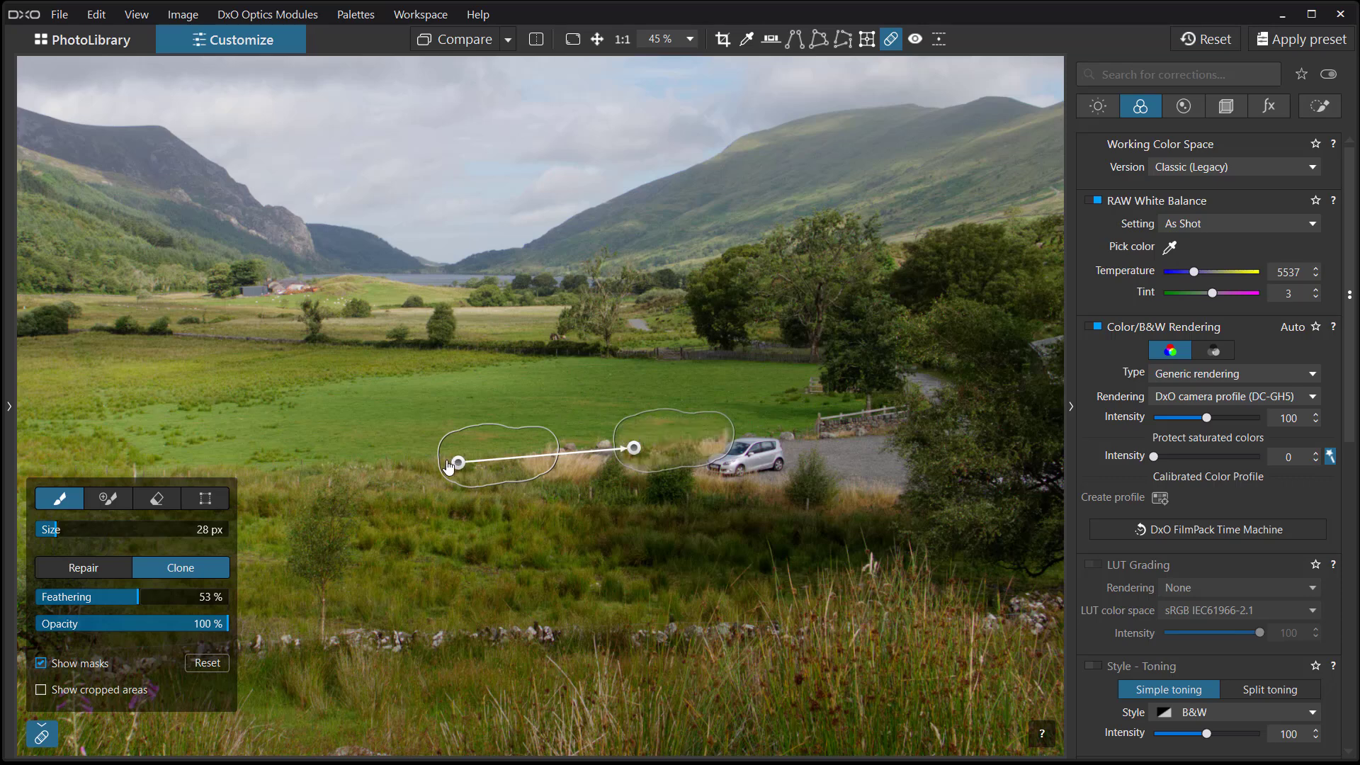
# - Clone out the silver car, using the gravel to its right as source and aligning it with the parking area's edge
pyautogui.press('d')
pyautogui.moveTo(721, 473)
pyautogui.mouseDown()
pyautogui.moveTo(768, 451)
pyautogui.moveTo(726, 476)
pyautogui.mouseUp()
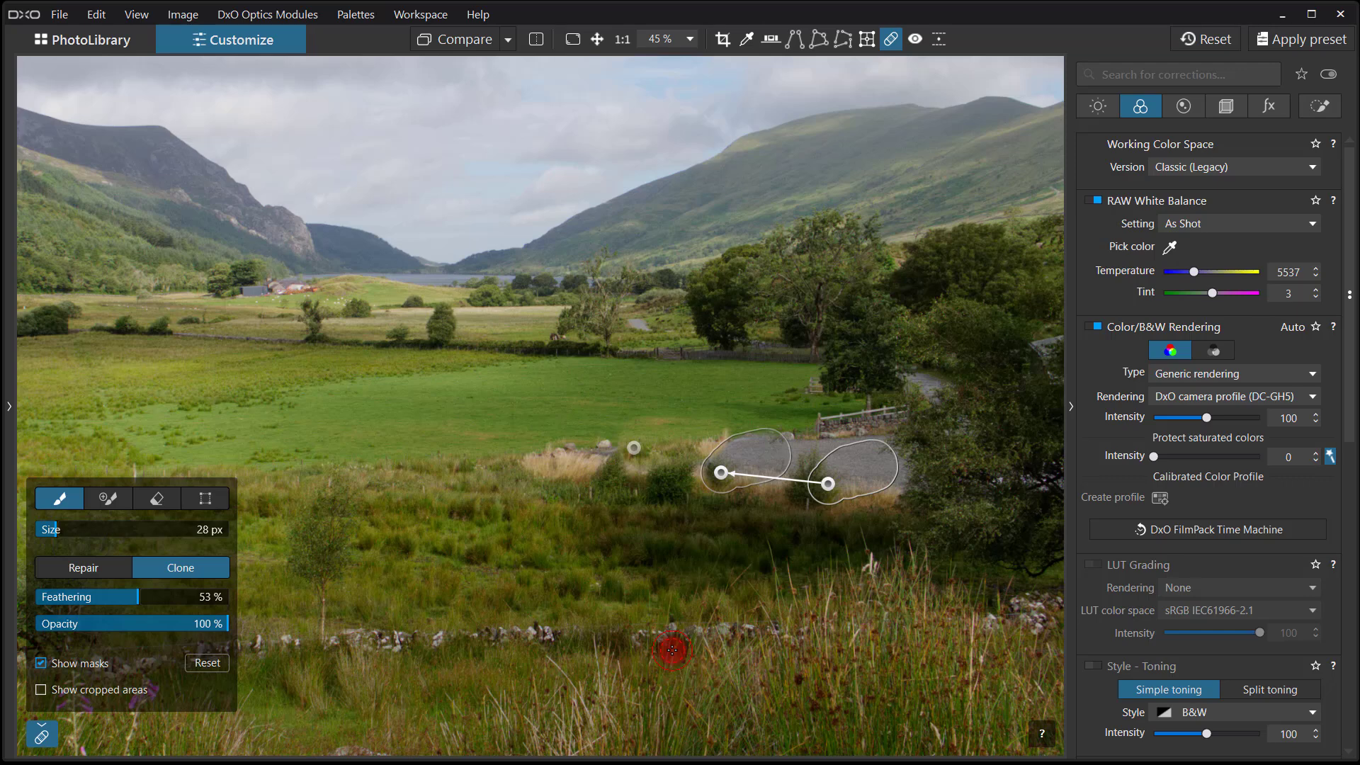
pyautogui.moveTo(829, 484); pyautogui.dragTo(838, 476)
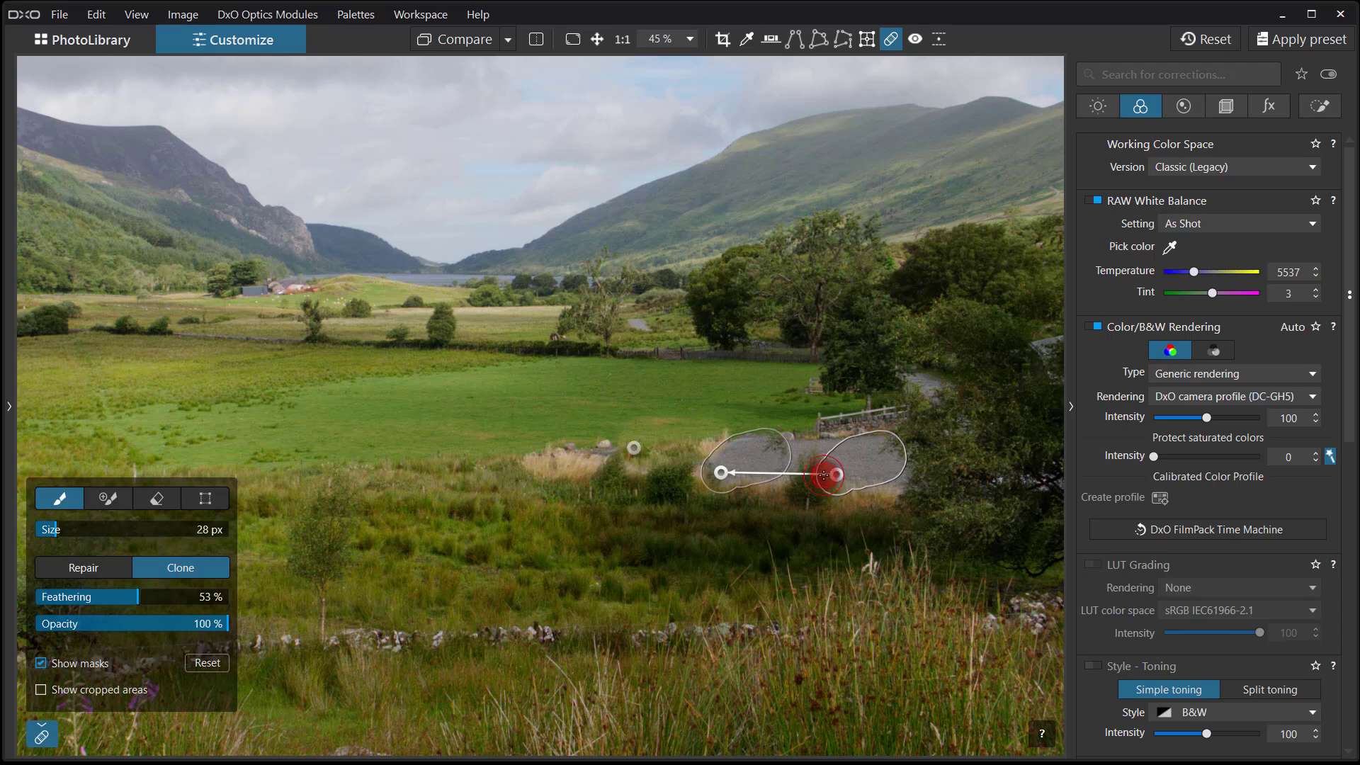
pyautogui.moveTo(835, 474); pyautogui.dragTo(830, 476)
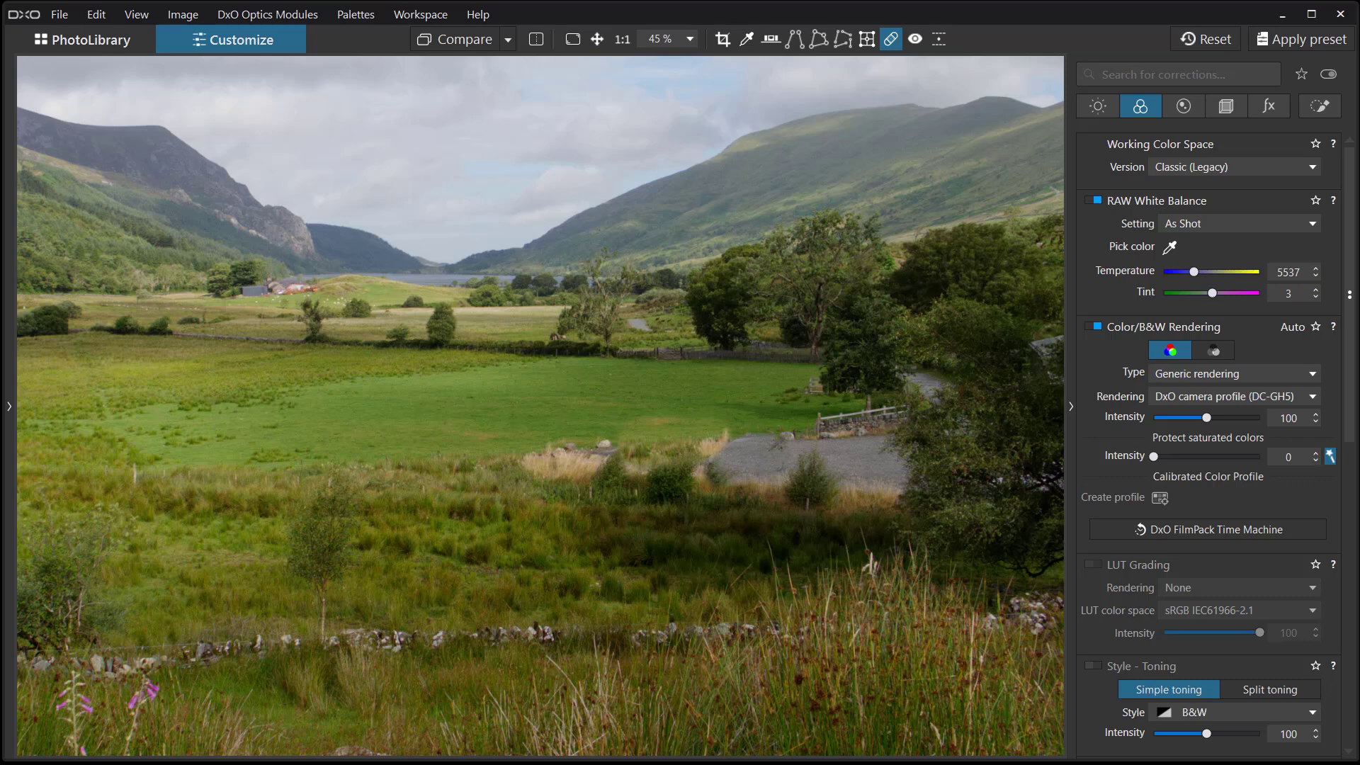
# - Clone the stone wall leftward along the far edge of the gravel area, aligning the source with the existing wall
pyautogui.moveTo(797, 439)
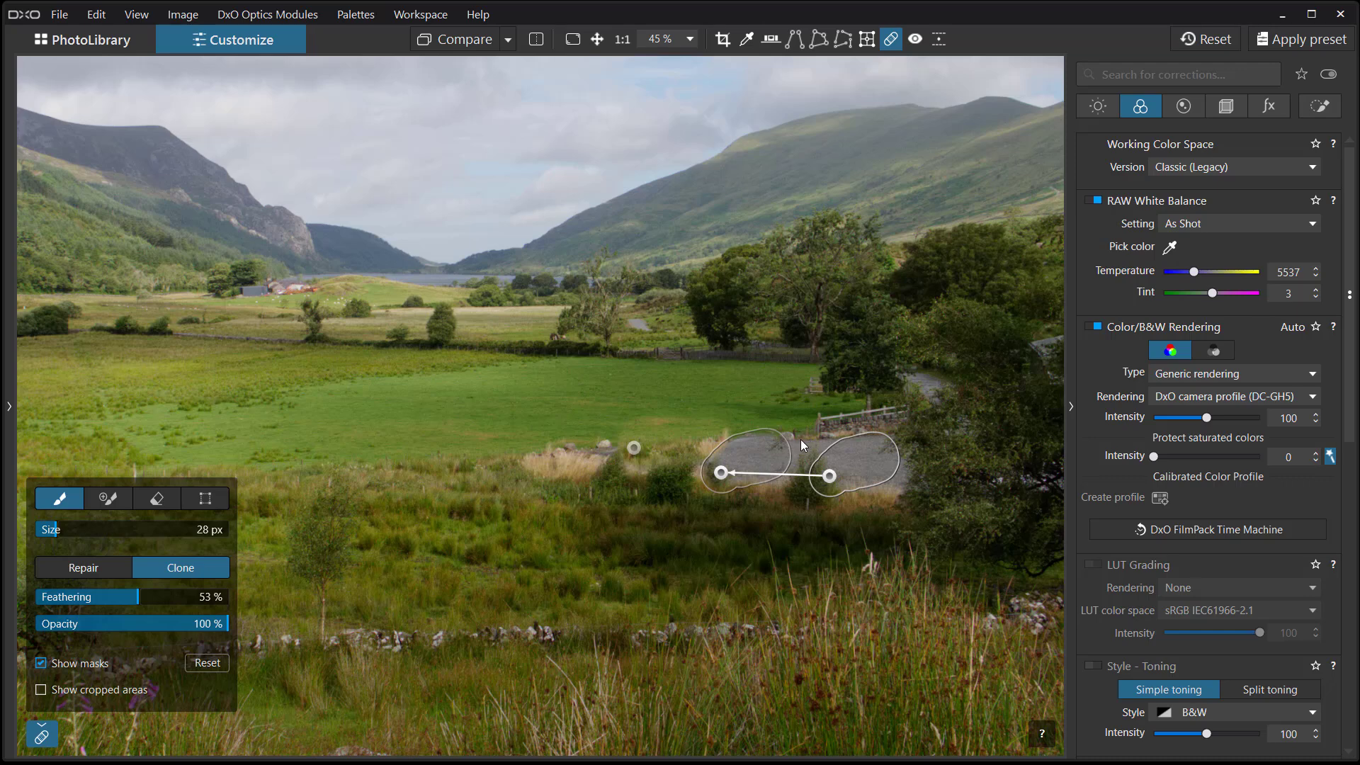
pyautogui.moveTo(803, 436); pyautogui.dragTo(729, 443)
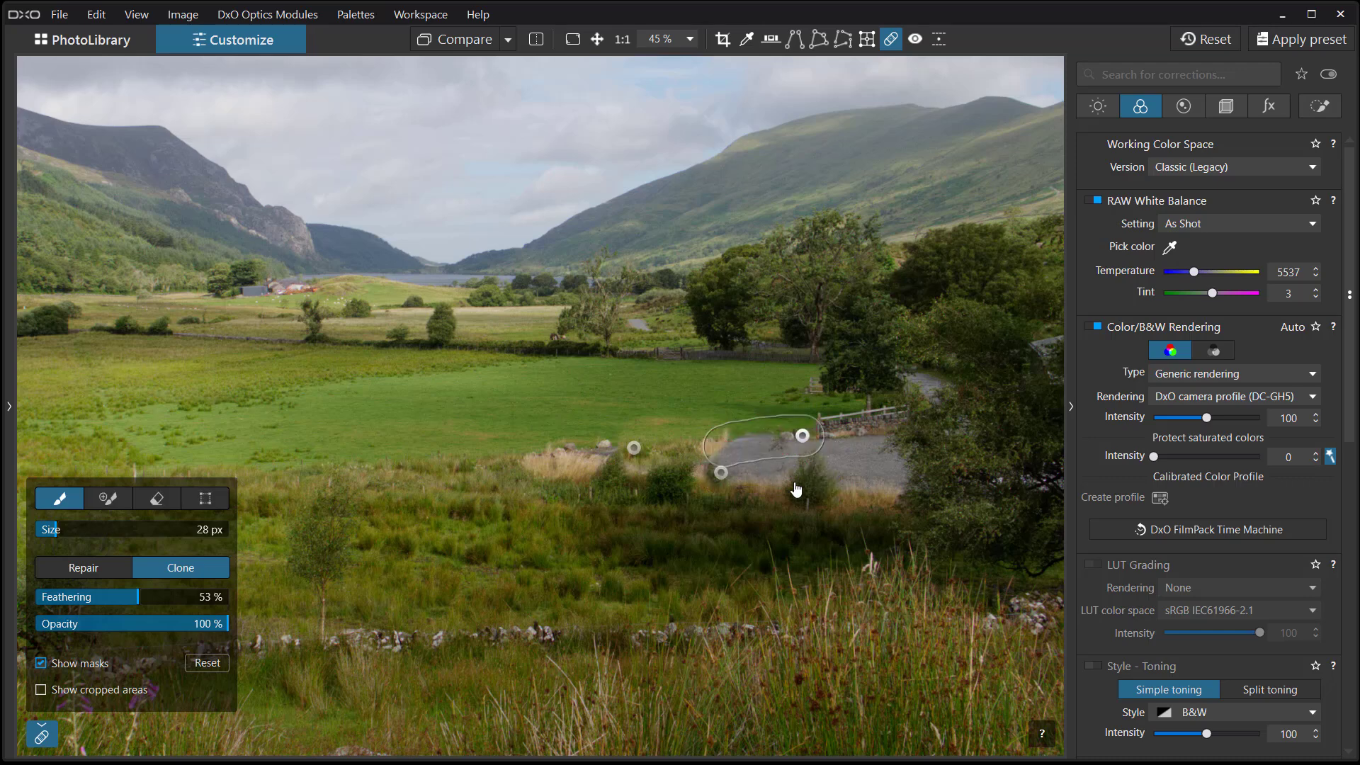
pyautogui.moveTo(663, 419)
pyautogui.mouseDown()
pyautogui.moveTo(845, 455)
pyautogui.moveTo(878, 446)
pyautogui.mouseUp()
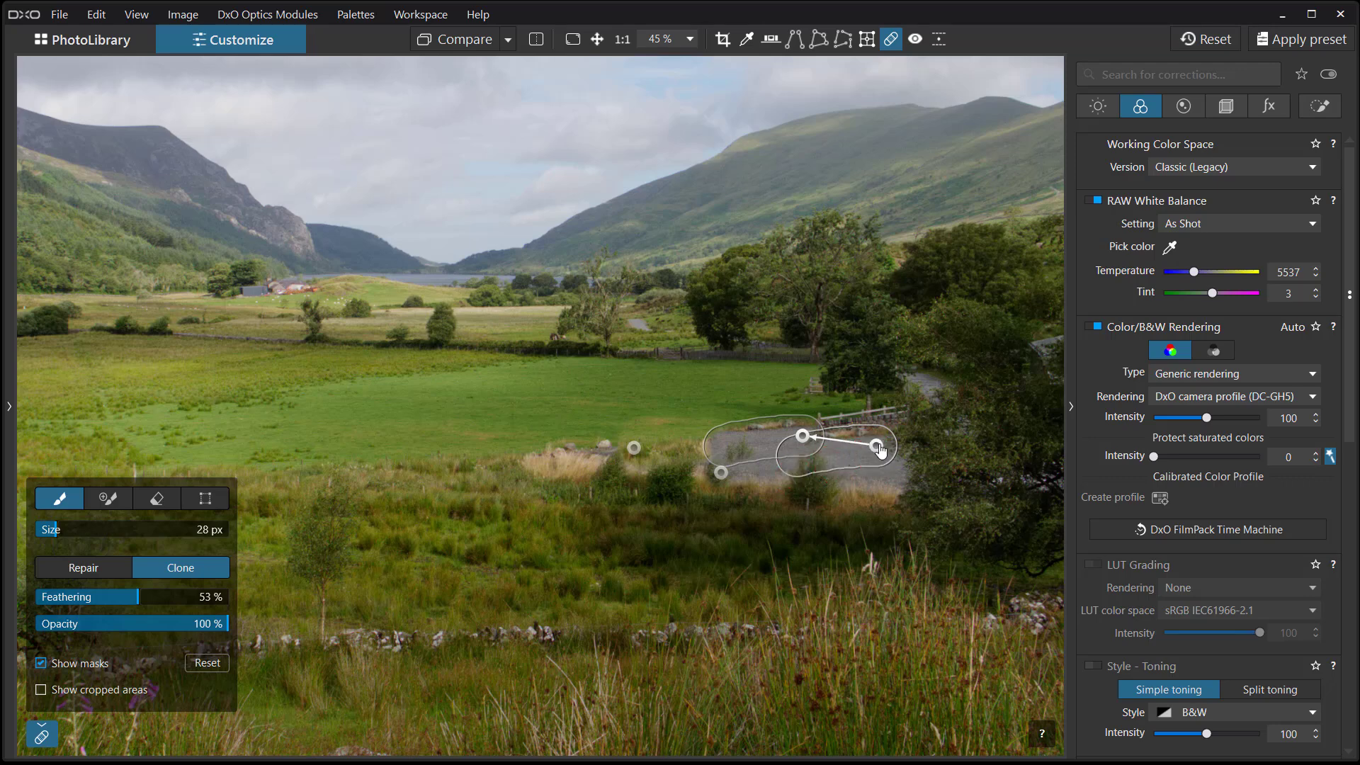
pyautogui.moveTo(877, 446); pyautogui.dragTo(878, 440)
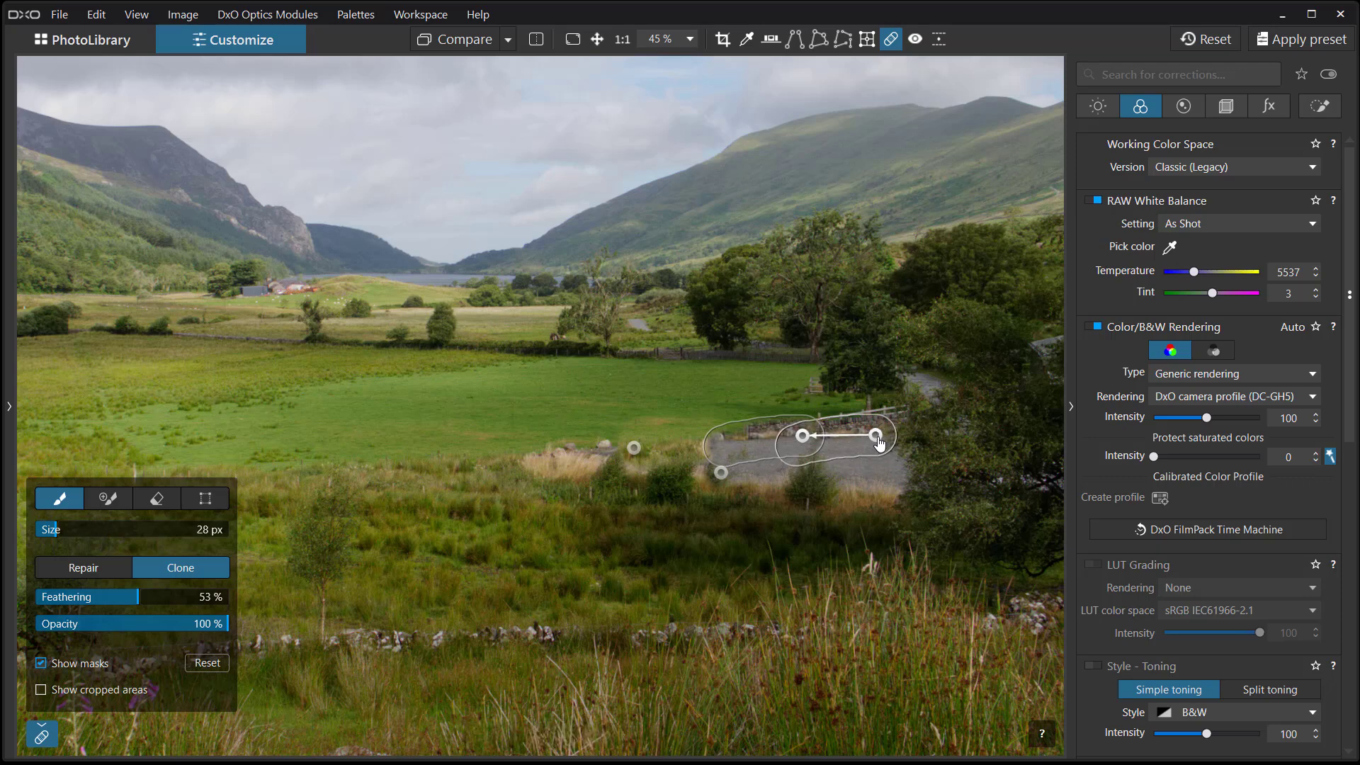
pyautogui.moveTo(879, 441); pyautogui.dragTo(878, 438)
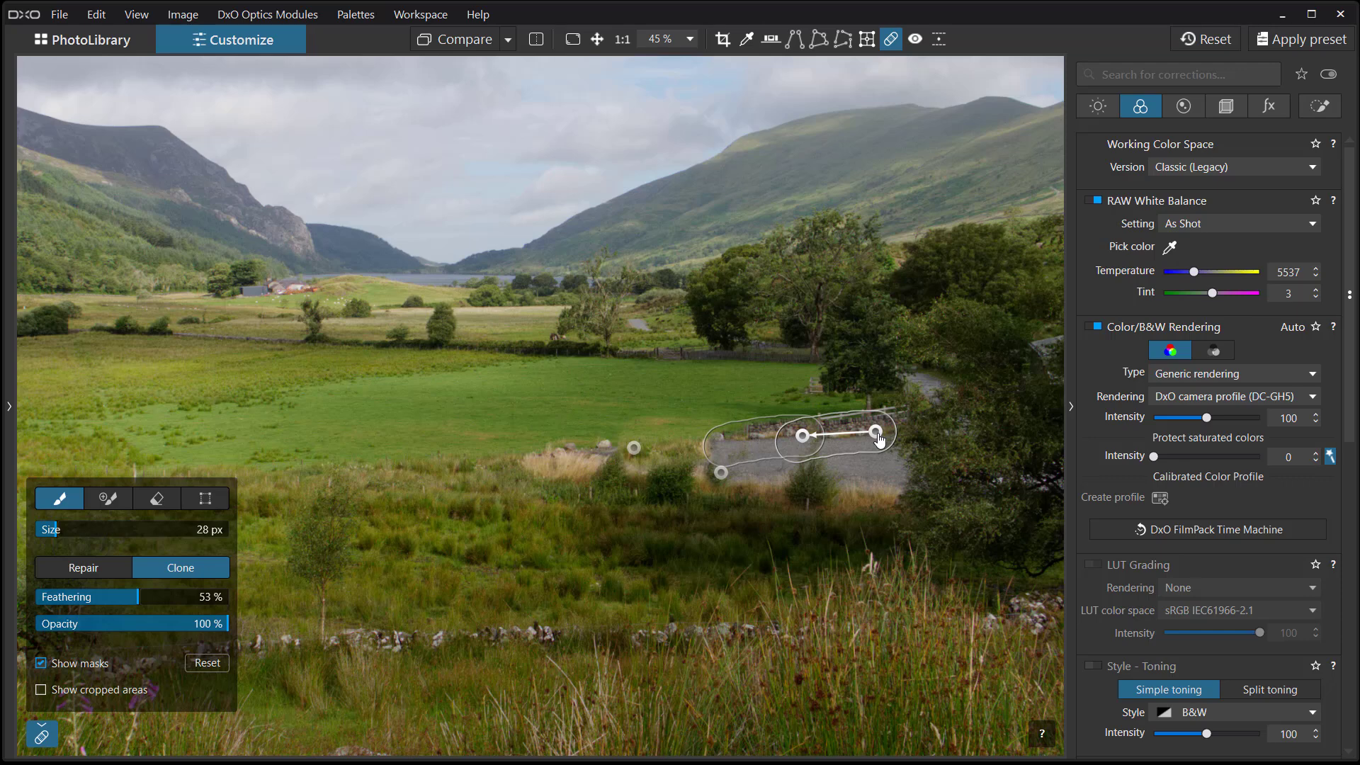
pyautogui.press('Escape')
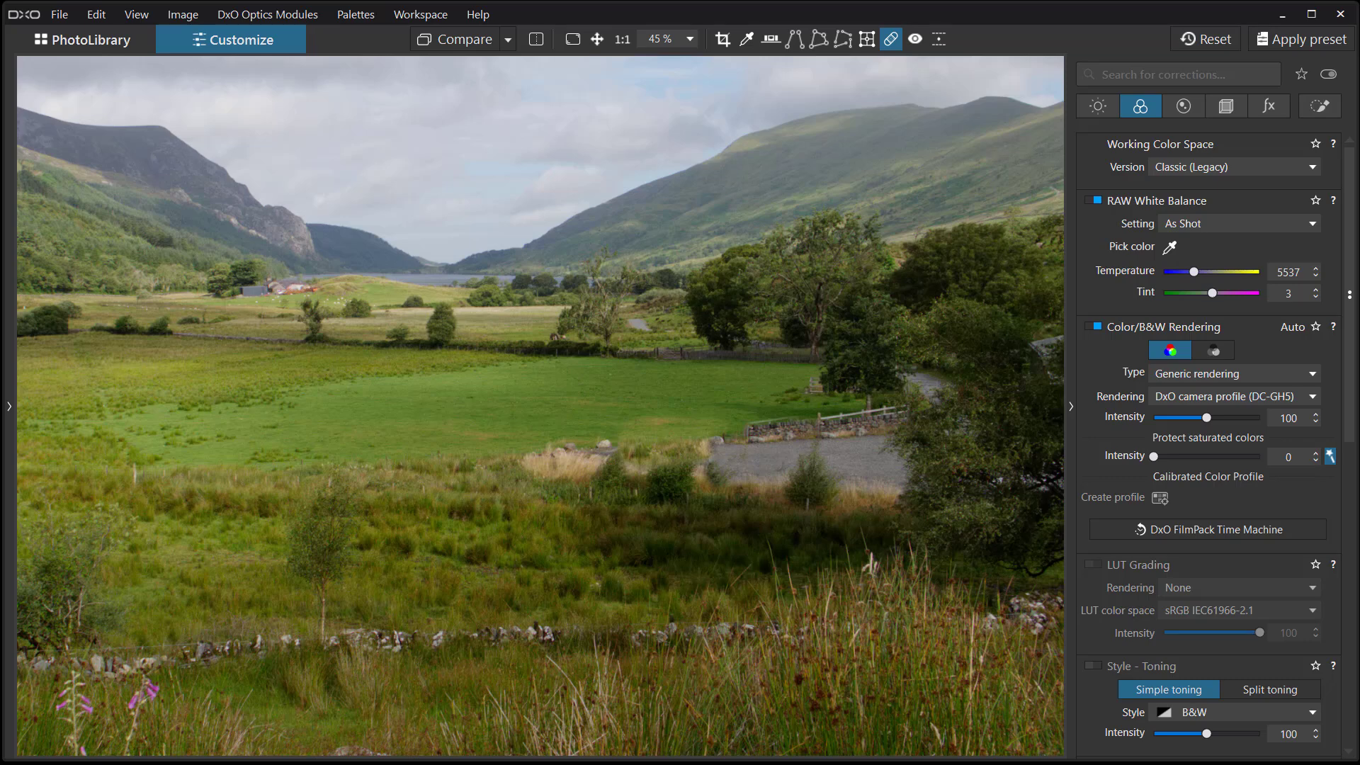
# - Clone clean green grass from higher in the field over the patch where the van stood
pyautogui.moveTo(562, 413)
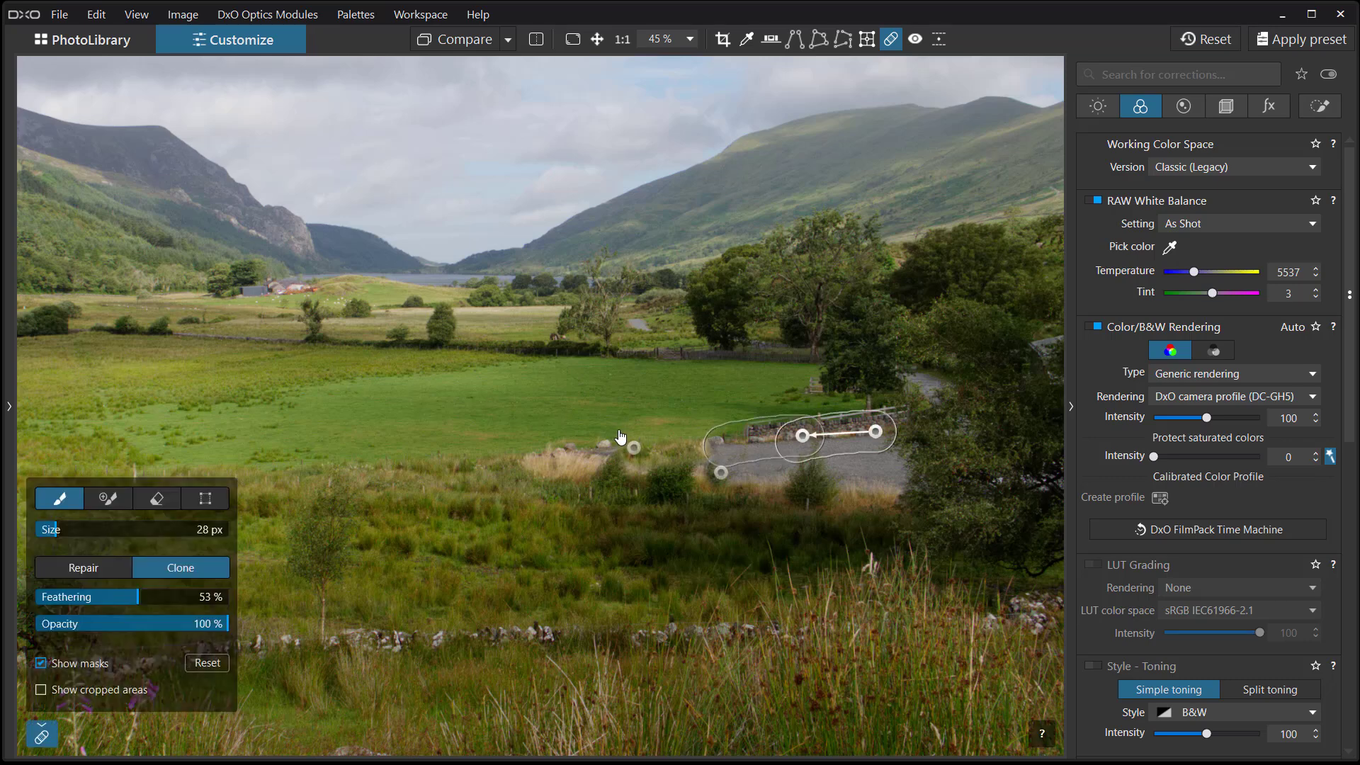
pyautogui.moveTo(626, 426)
pyautogui.mouseDown()
pyautogui.moveTo(662, 409)
pyautogui.moveTo(716, 415)
pyautogui.mouseUp()
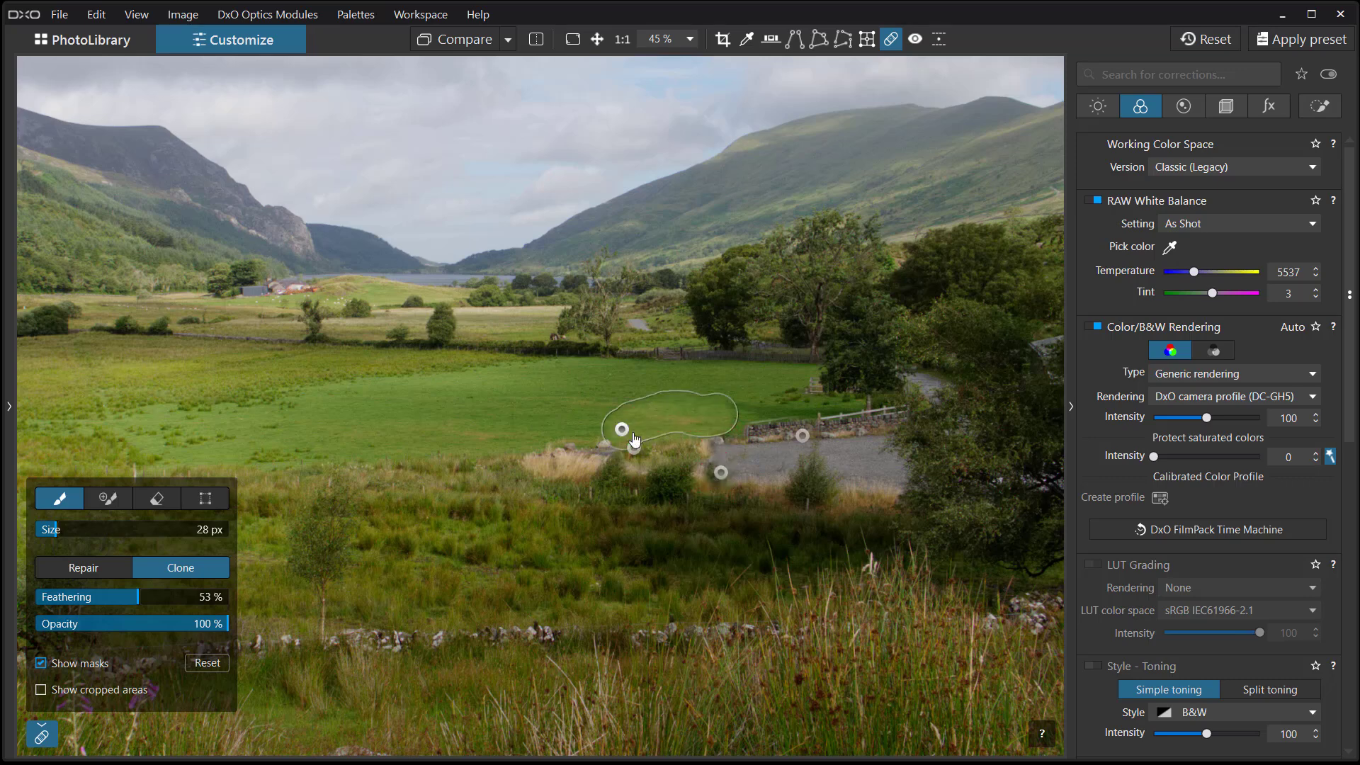
pyautogui.moveTo(420, 447)
pyautogui.mouseDown()
pyautogui.moveTo(564, 391)
pyautogui.moveTo(549, 404)
pyautogui.moveTo(577, 414)
pyautogui.mouseUp()
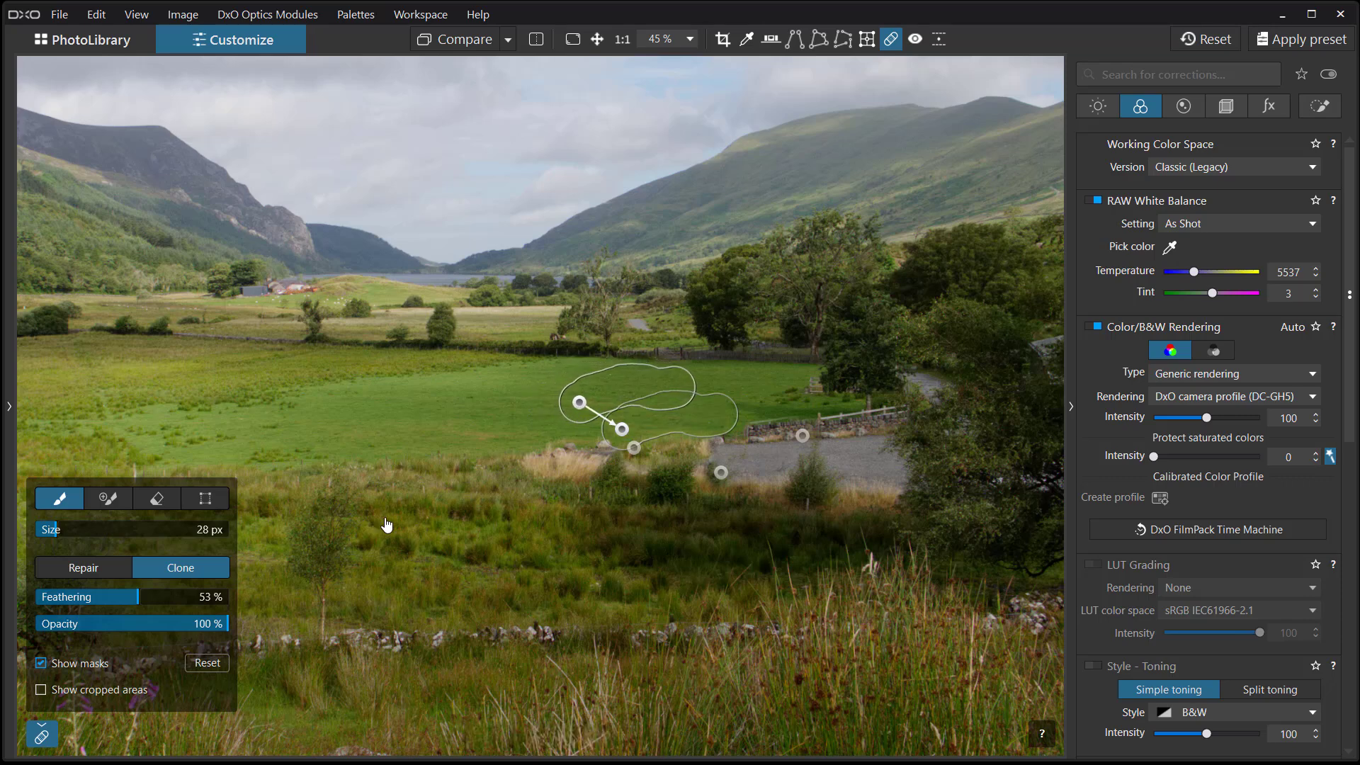
pyautogui.press('Escape')
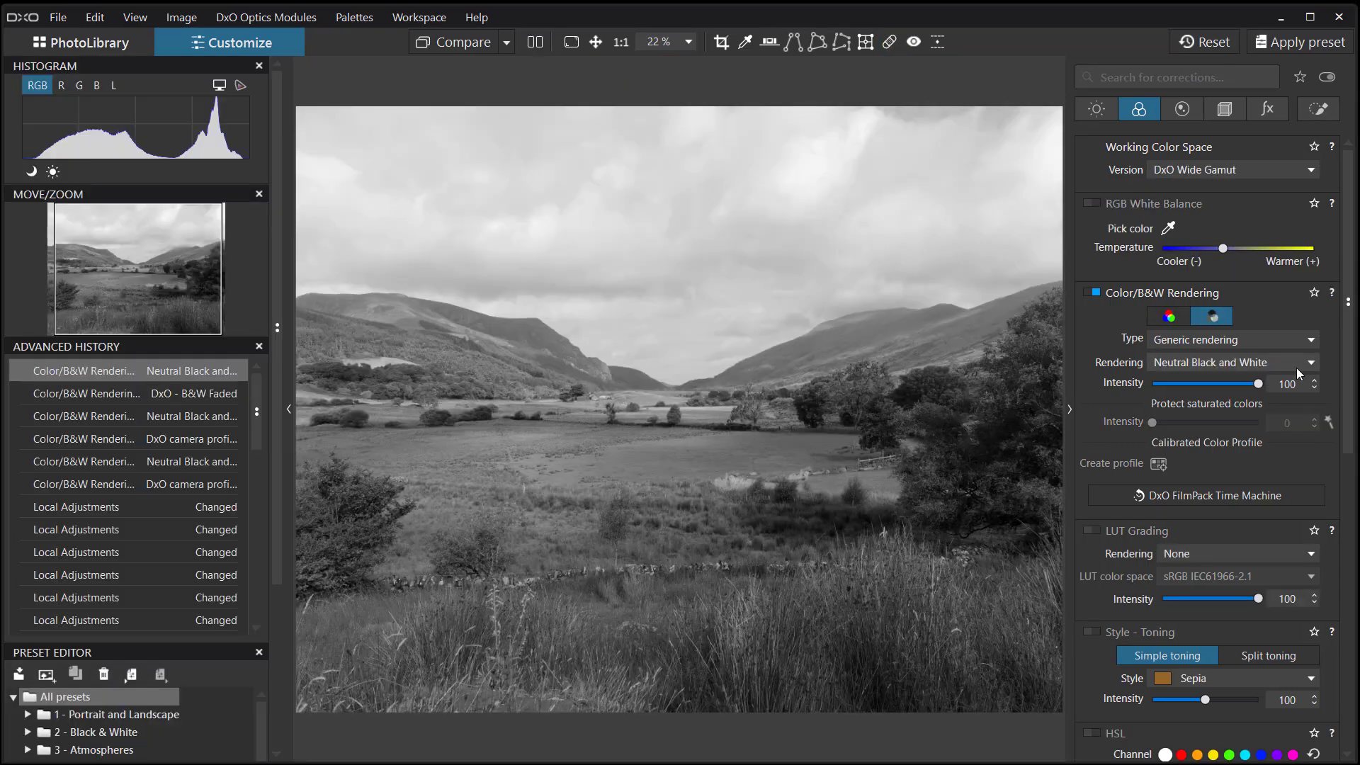
# - Set the retouched photo's black-and-white rendering to DxO - B&W Faded
pyautogui.click(1296, 367)
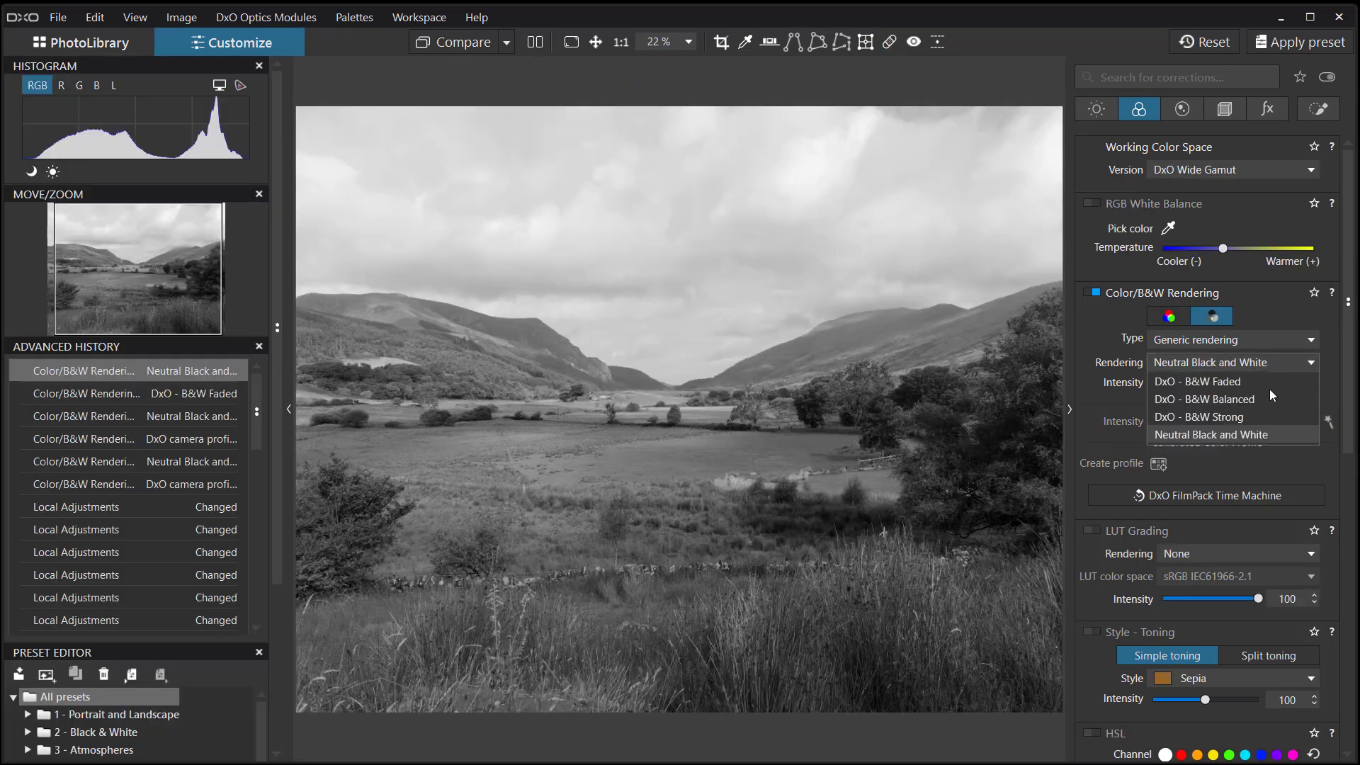
pyautogui.click(1217, 383)
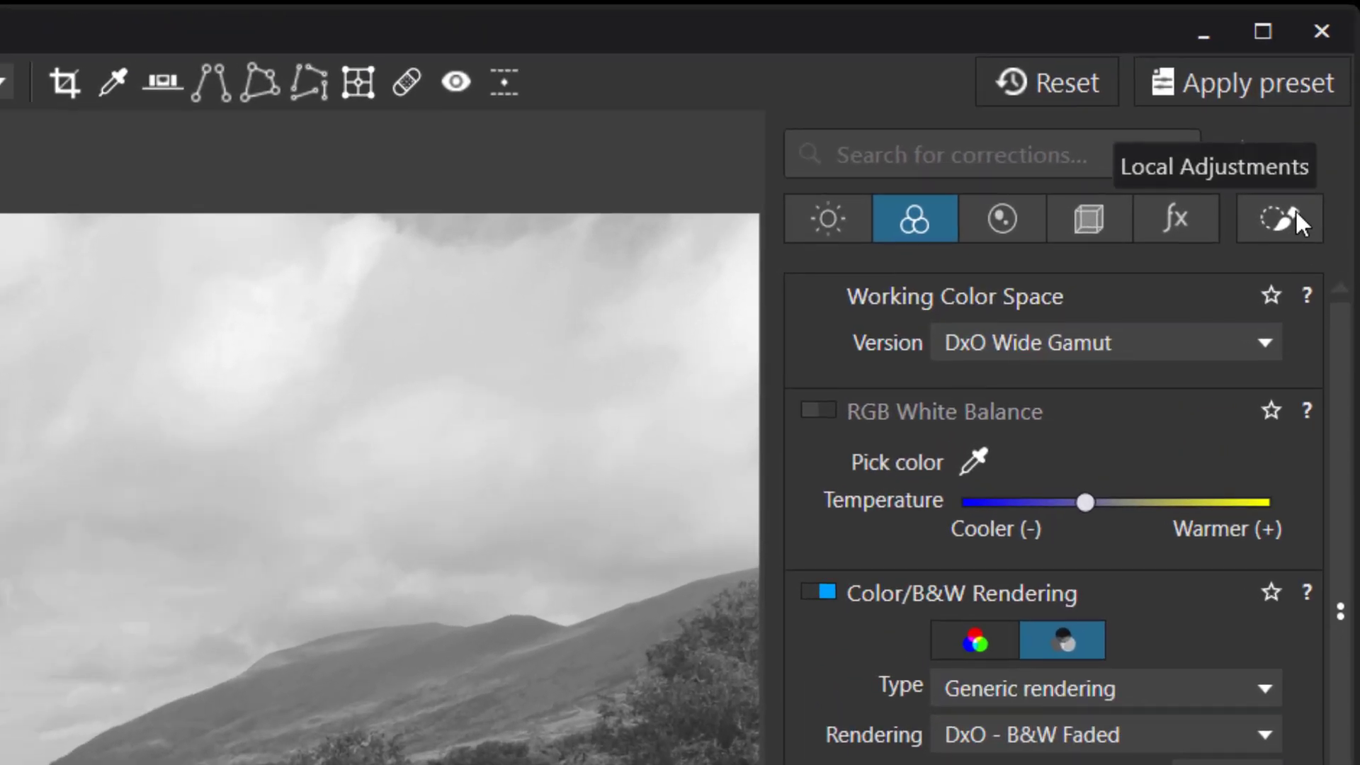
# - Add a local-adjustment control point in the clouds above the gap between the hills
pyautogui.click(1294, 210)
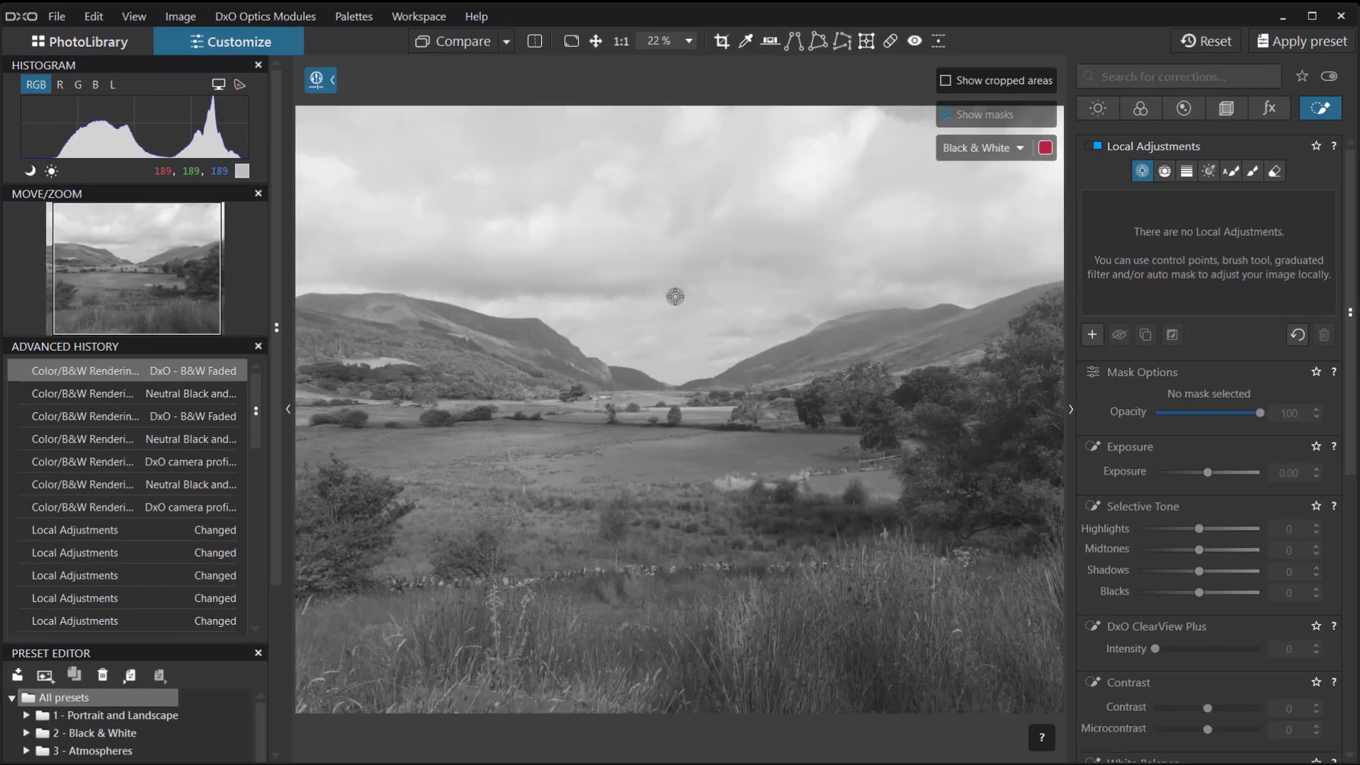
pyautogui.click(676, 293)
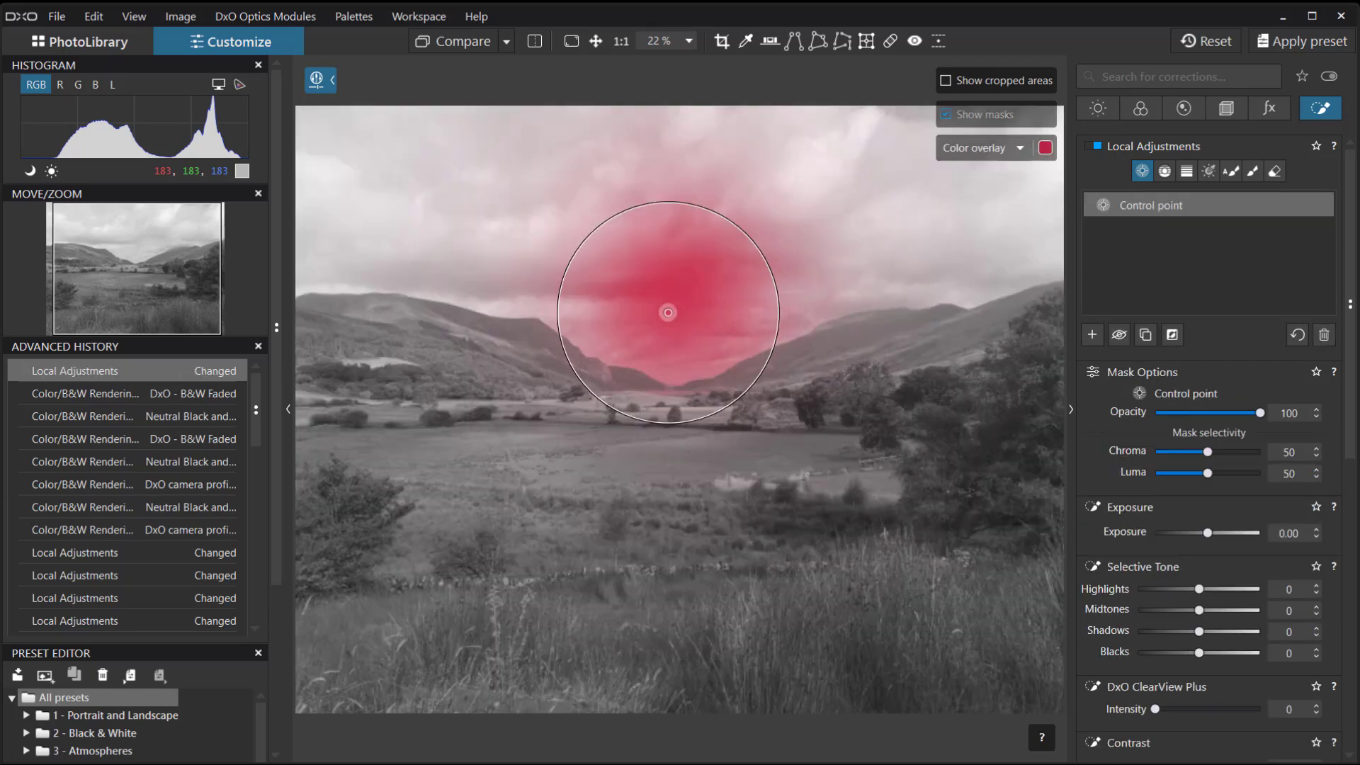
pyautogui.moveTo(676, 288); pyautogui.dragTo(677, 272)
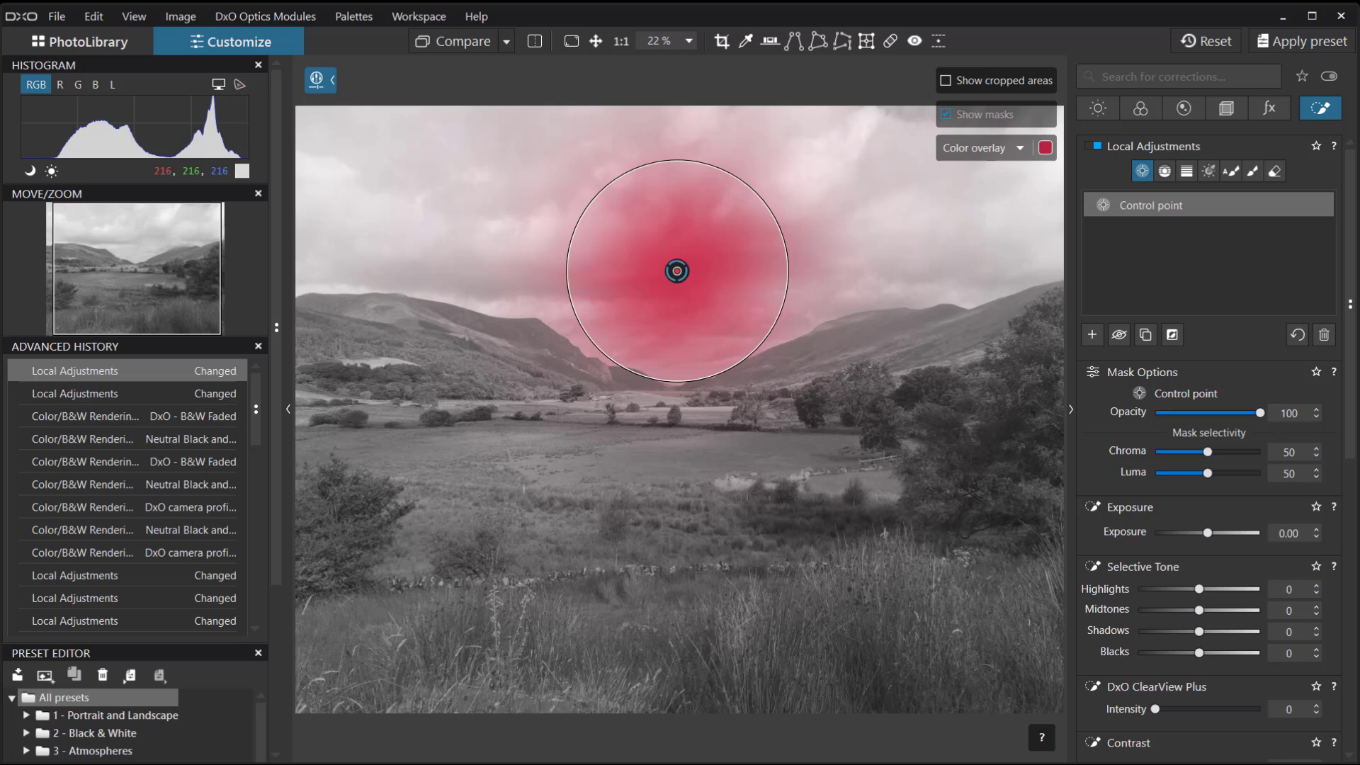
# - Change the mask overlay colour to green with hue 138
pyautogui.click(1046, 152)
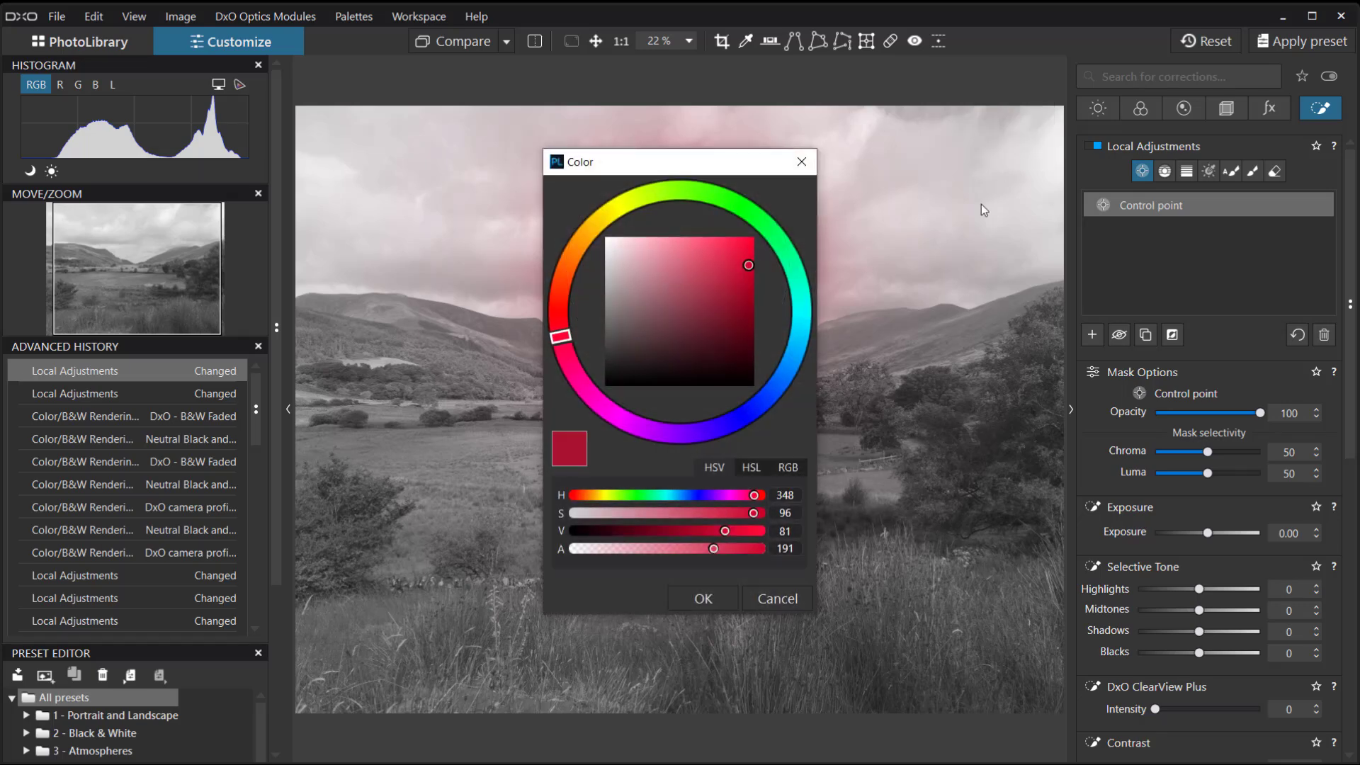
pyautogui.press('Escape')
pyautogui.click(1046, 152)
pyautogui.click(774, 228)
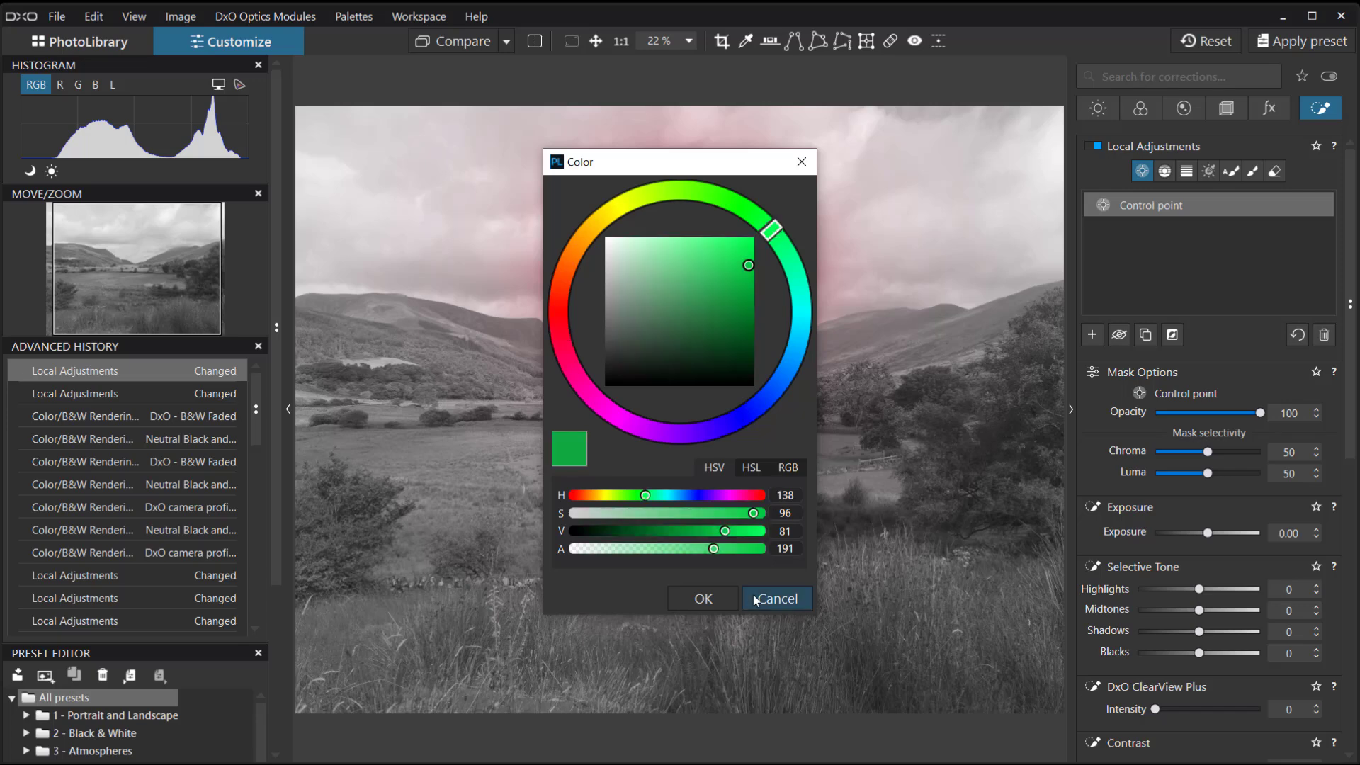
pyautogui.click(700, 599)
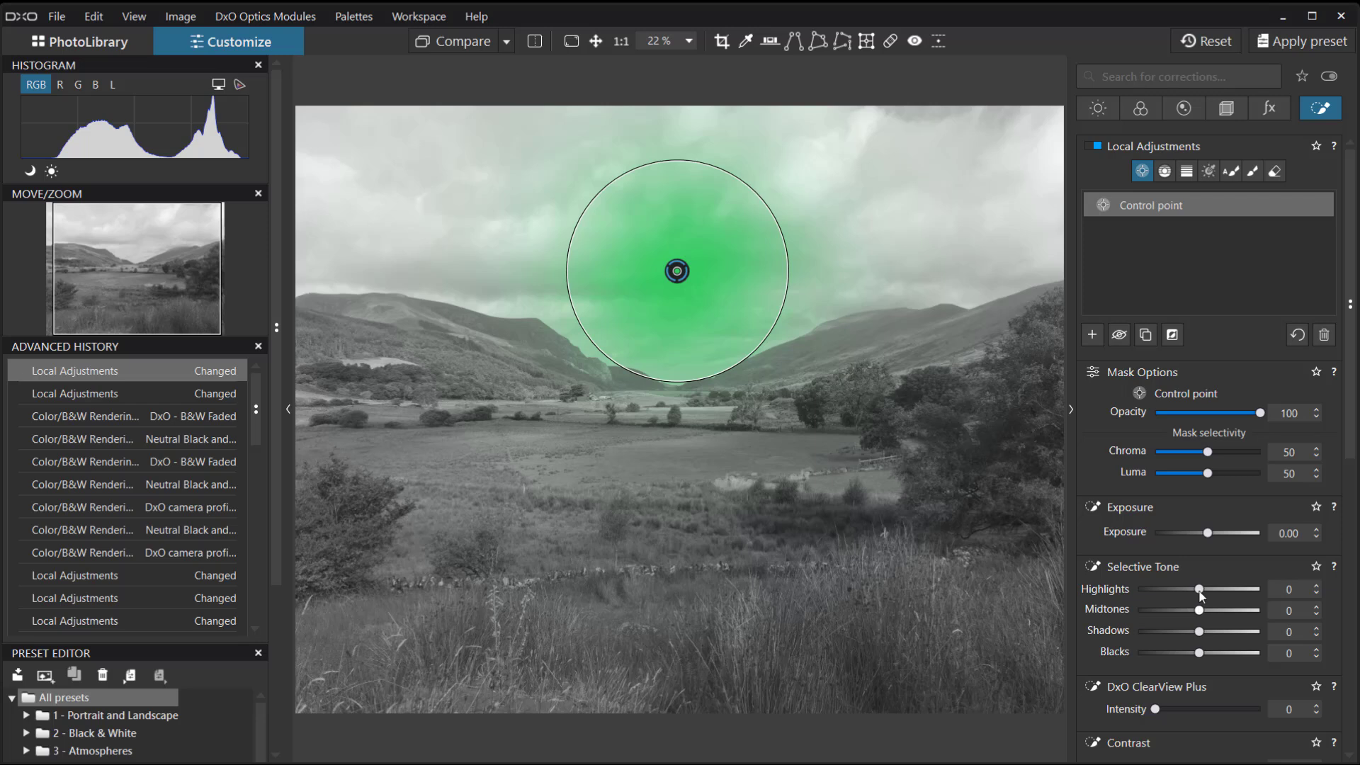
# - Set the sky control point's ClearView Plus intensity to 68, highlights to -13 and midtones to -40
pyautogui.scroll(-1, 1204, 588)
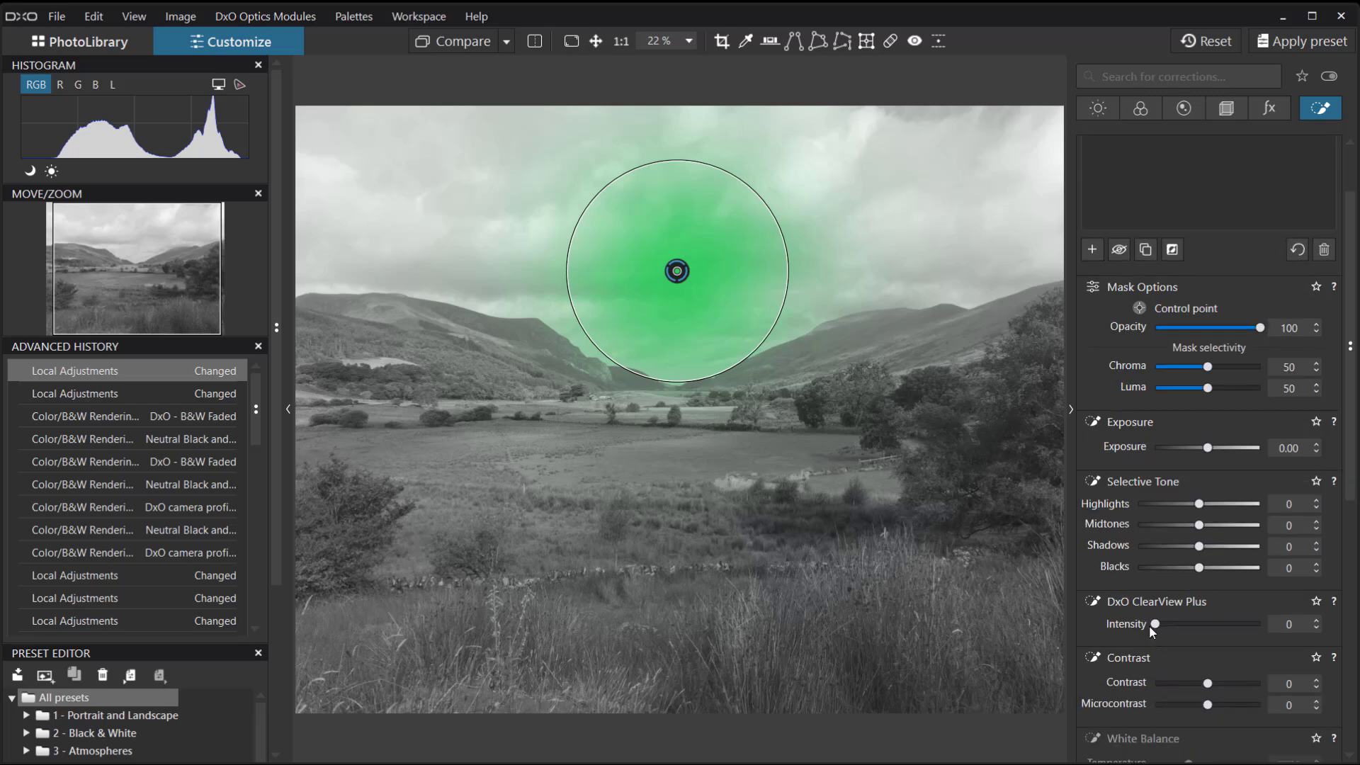
pyautogui.moveTo(1156, 625); pyautogui.dragTo(1227, 632)
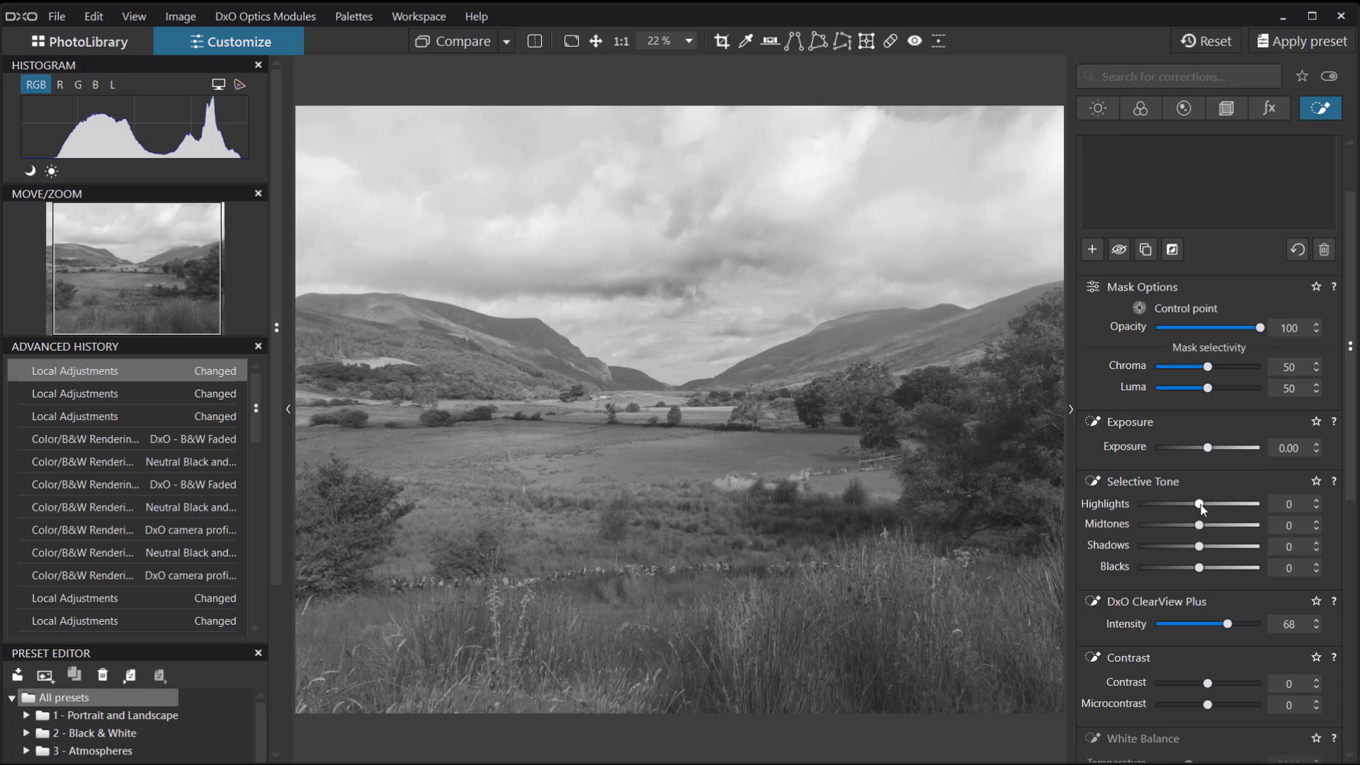
pyautogui.moveTo(1202, 508)
pyautogui.mouseDown()
pyautogui.moveTo(1137, 517)
pyautogui.moveTo(1194, 525)
pyautogui.mouseUp()
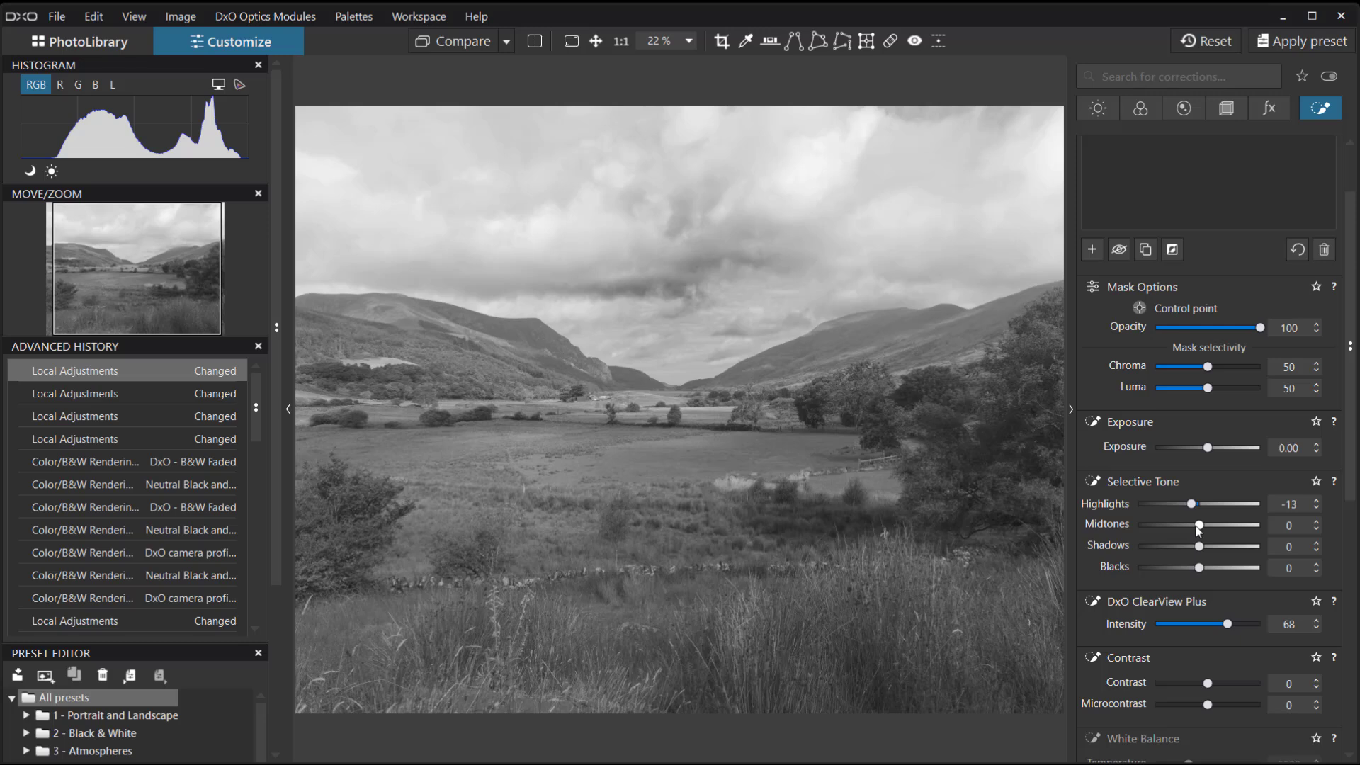
pyautogui.moveTo(1196, 525); pyautogui.dragTo(1175, 530)
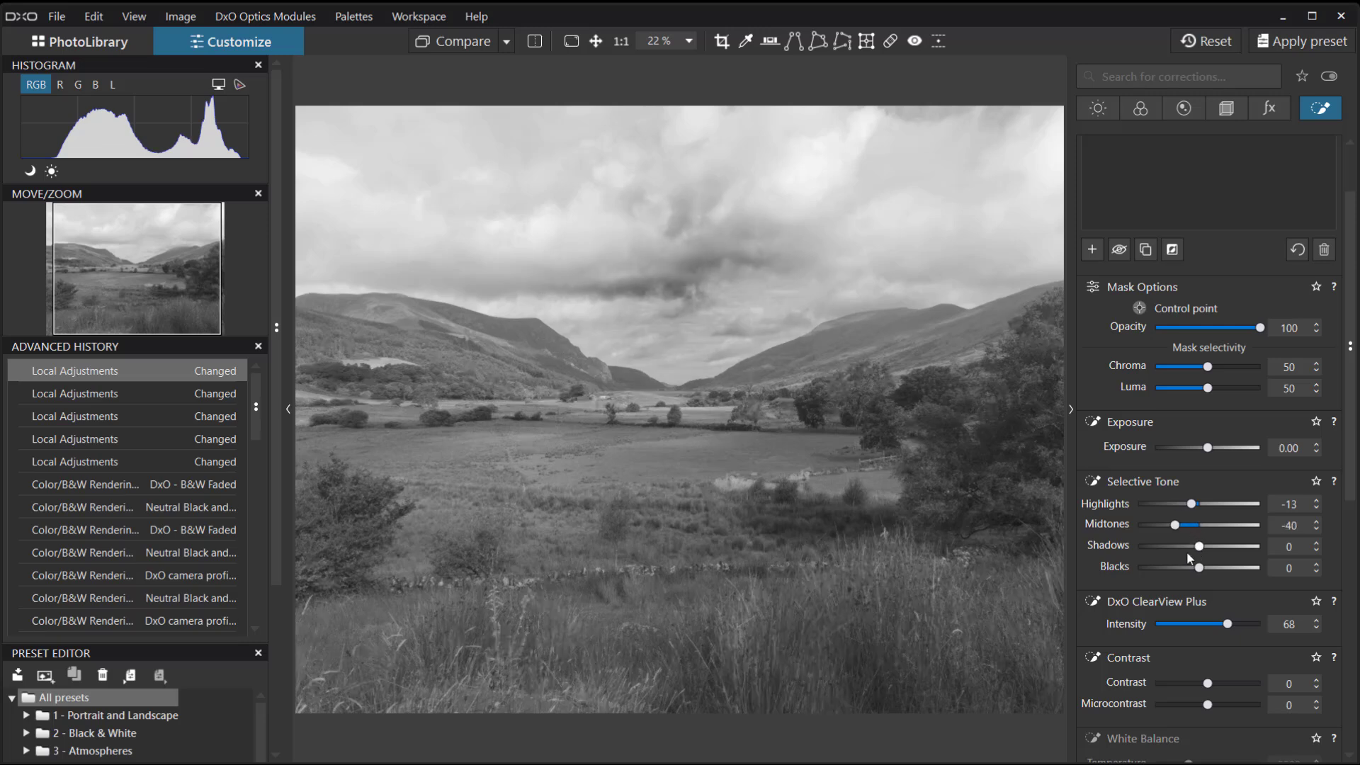
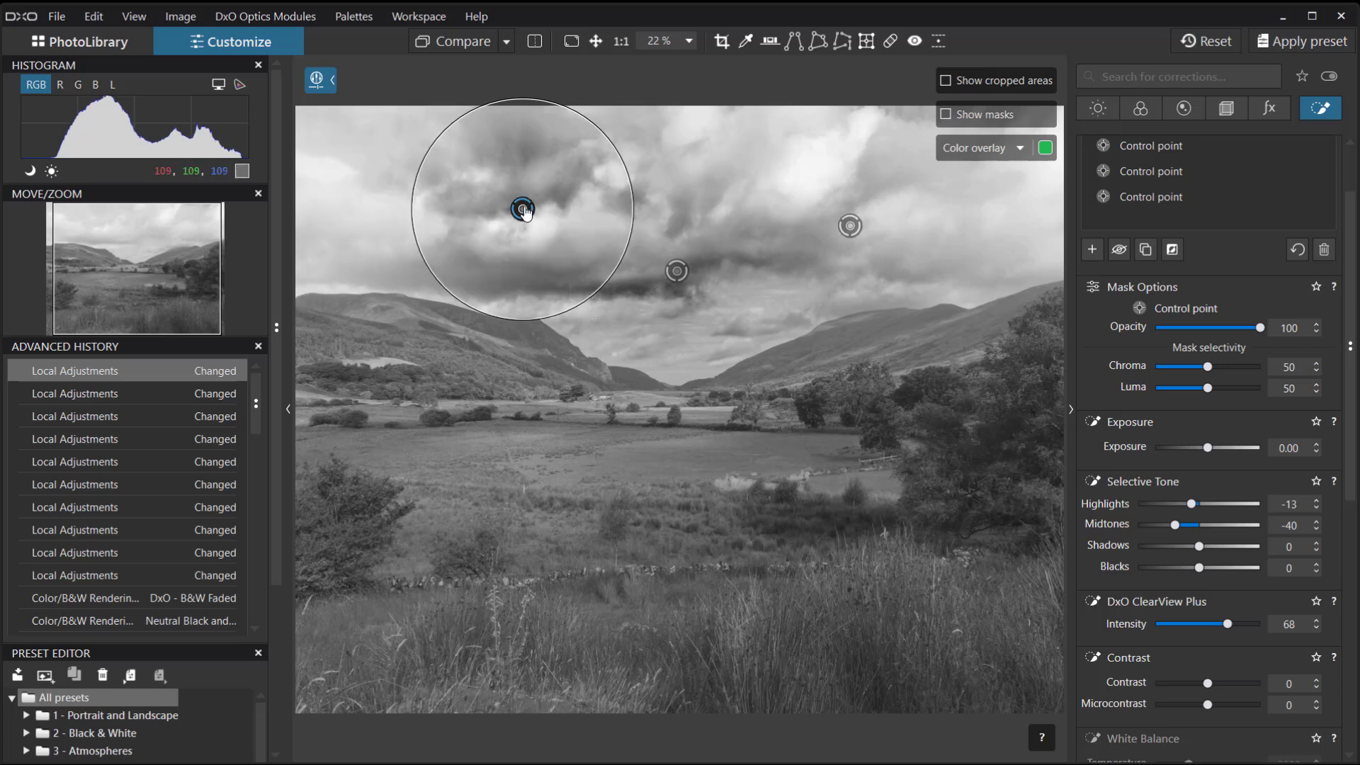
# - Place duplicates of the sky control point over the clouds at the far left and far right of the photo
pyautogui.click(340, 201)
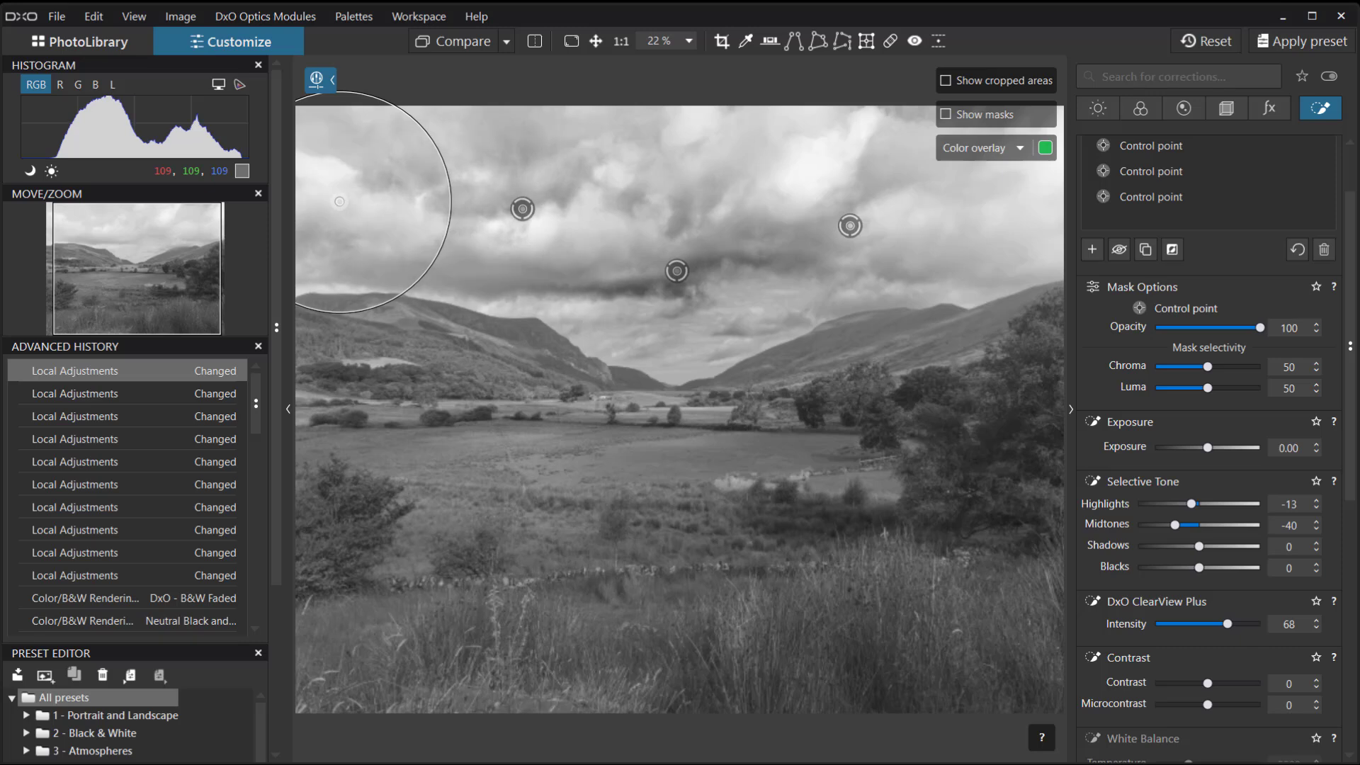
pyautogui.moveTo(339, 201); pyautogui.dragTo(375, 197)
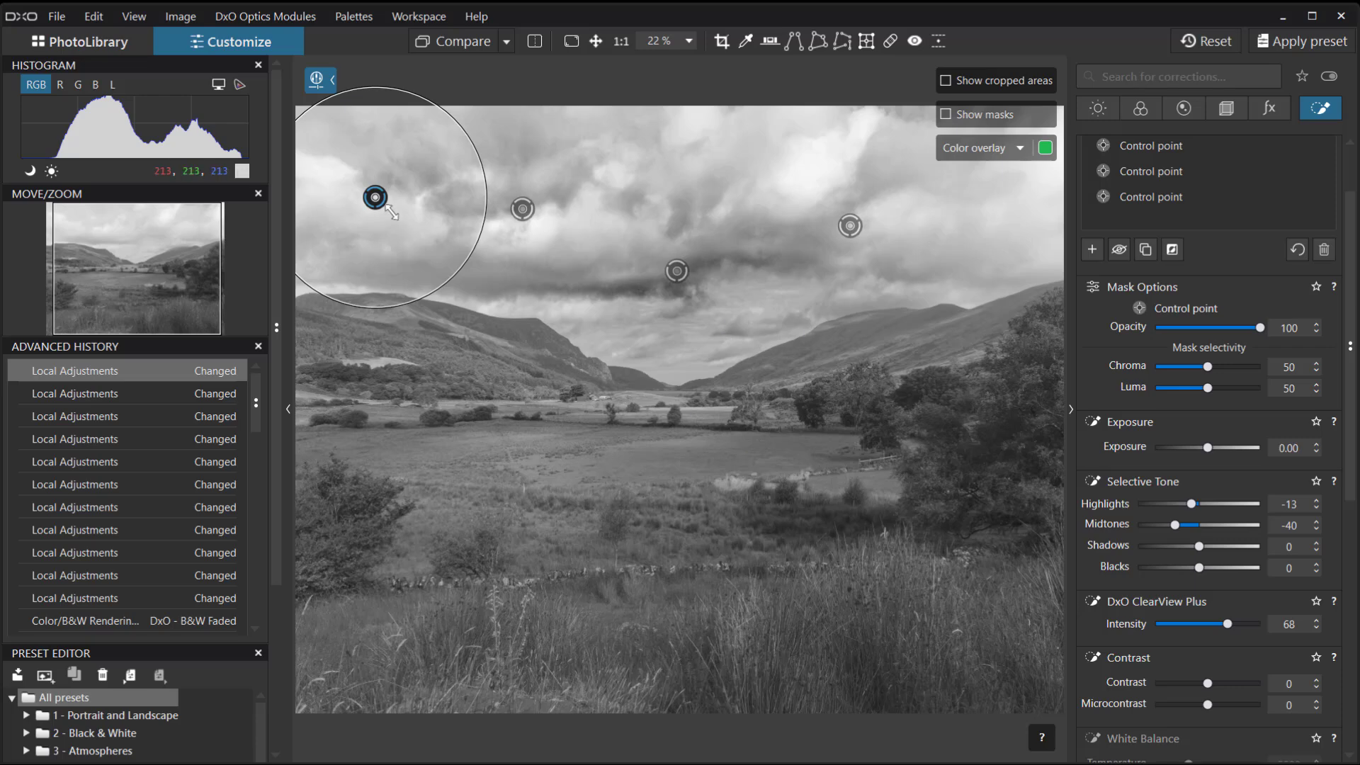
pyautogui.hotkey('ctrl', 'd')
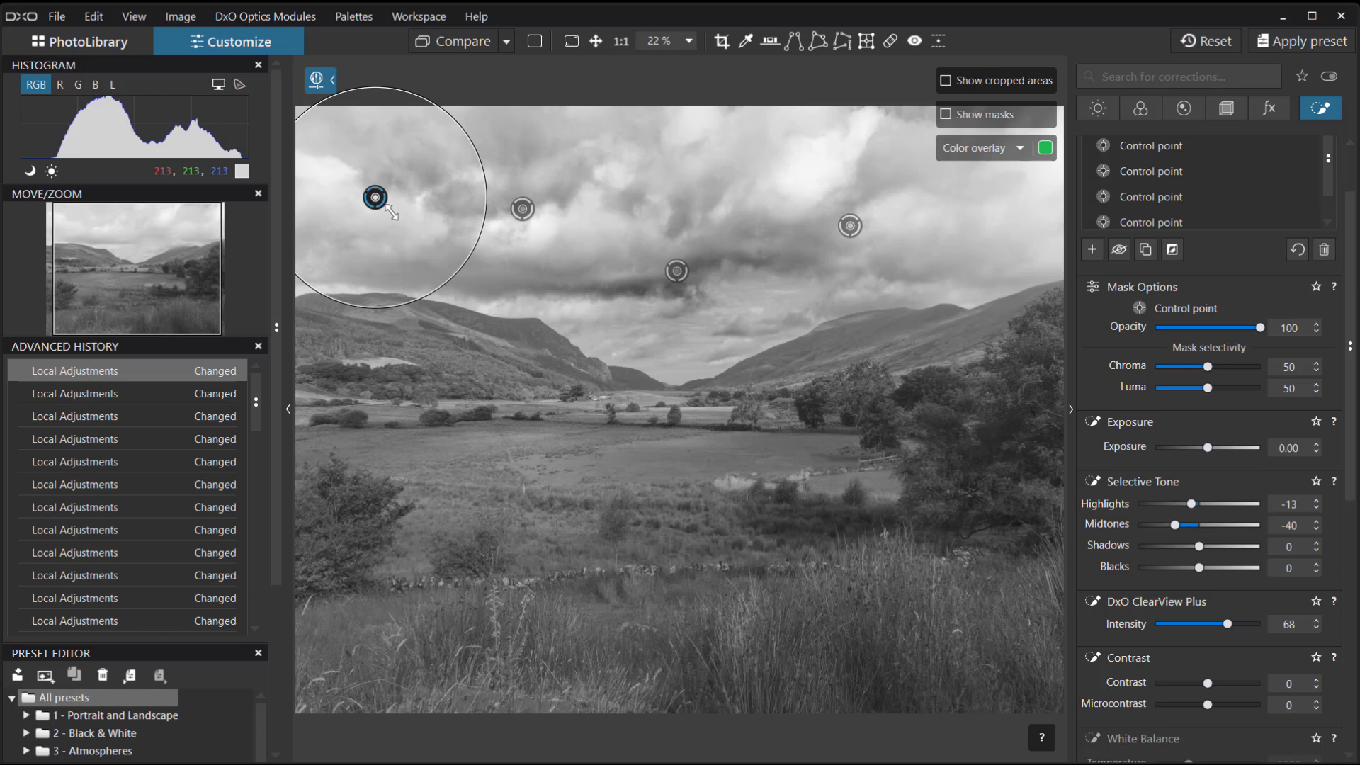
pyautogui.moveTo(375, 198); pyautogui.dragTo(502, 199)
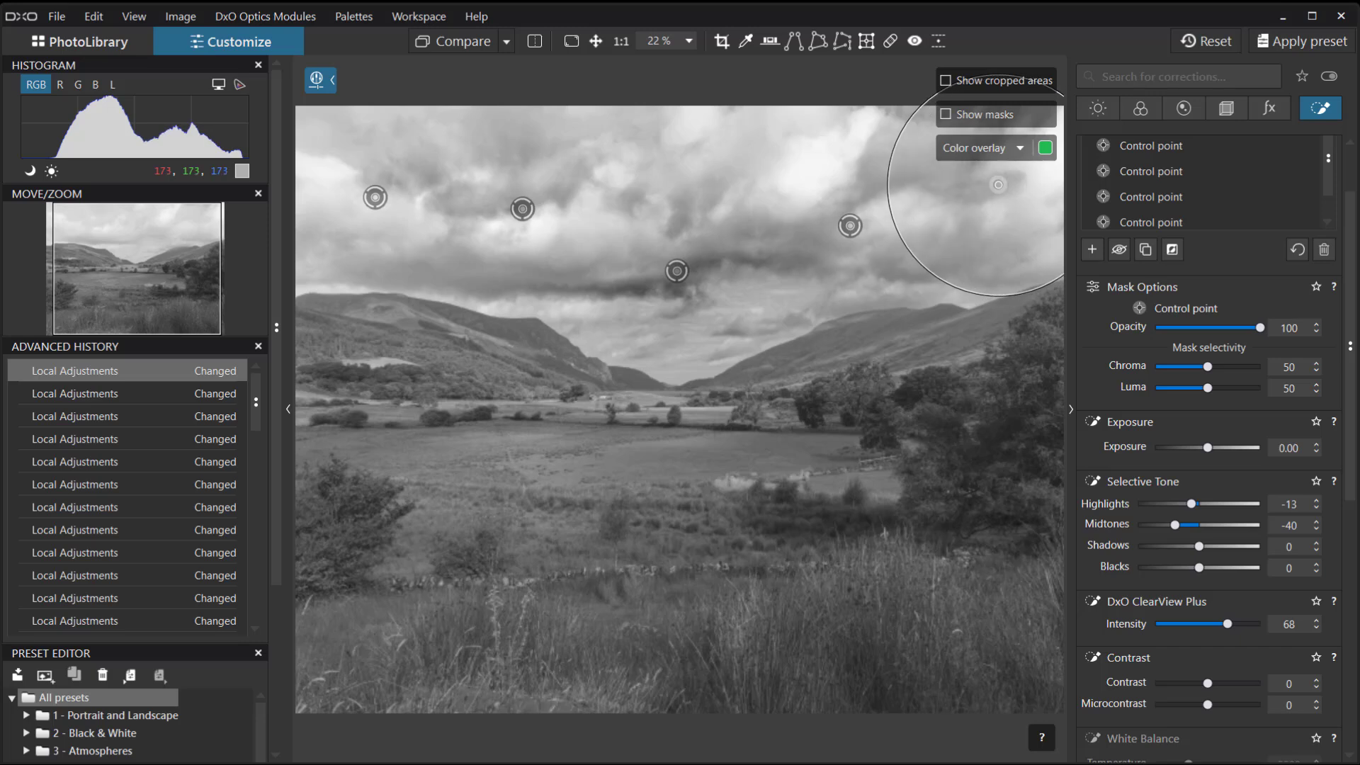
pyautogui.click(998, 185)
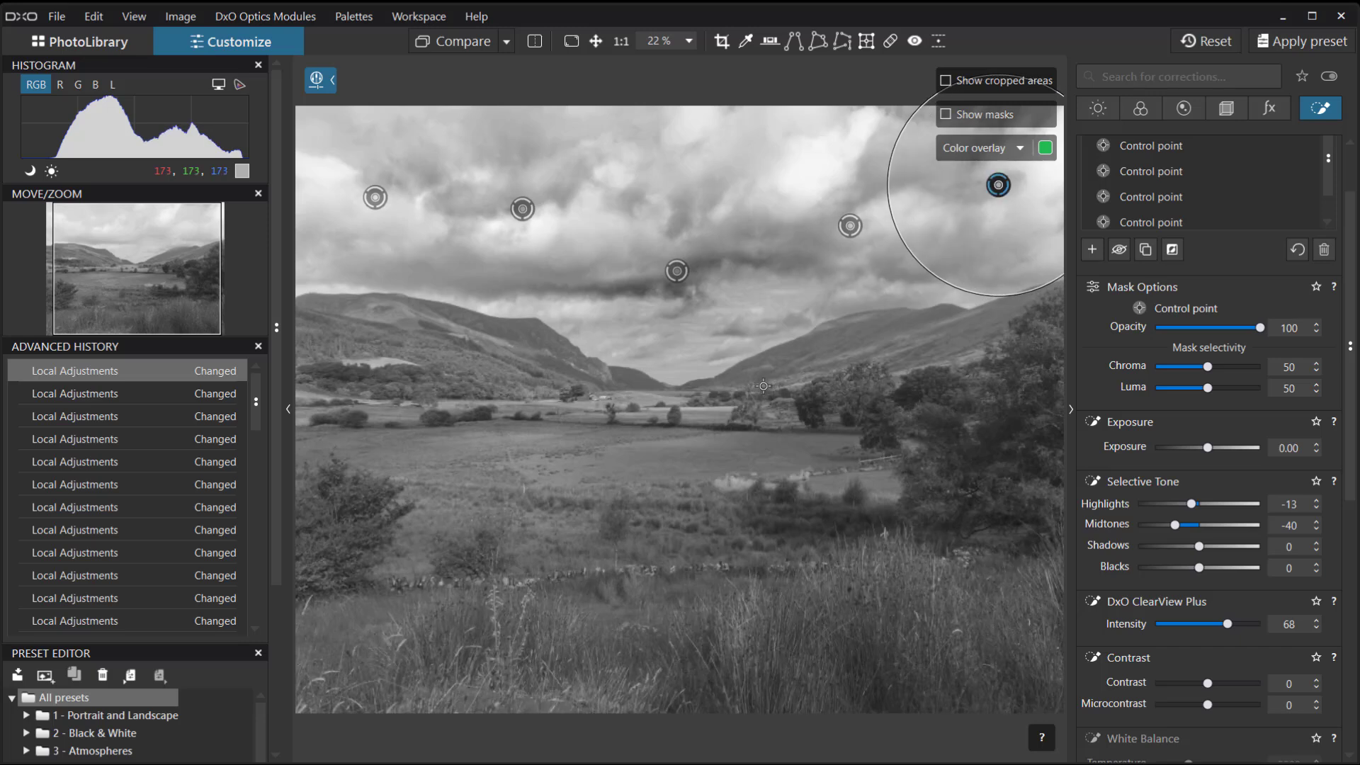
# - Lower the highlights to -23 on the far-left sky control point and to -32 on the far-right one
pyautogui.click(375, 198)
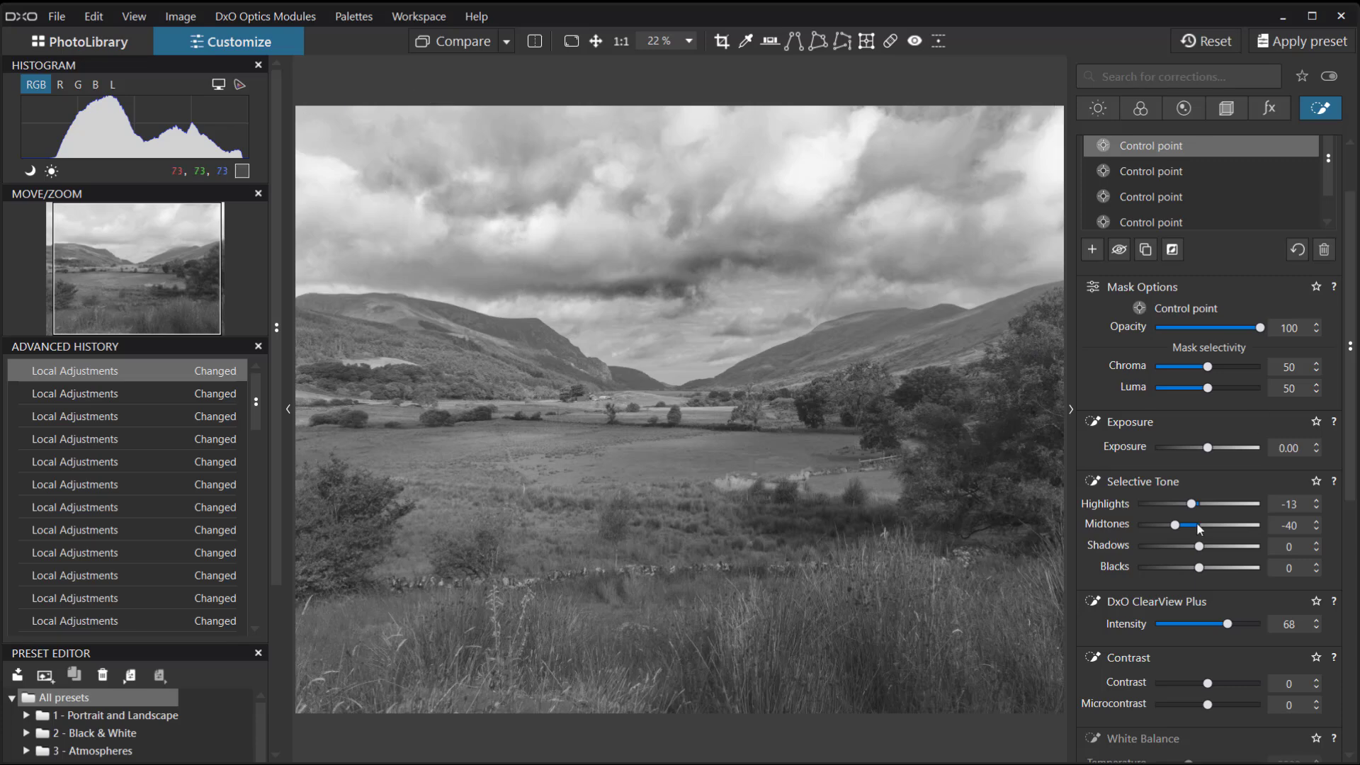
pyautogui.moveTo(1194, 509)
pyautogui.mouseDown()
pyautogui.moveTo(1175, 507)
pyautogui.moveTo(1188, 507)
pyautogui.mouseUp()
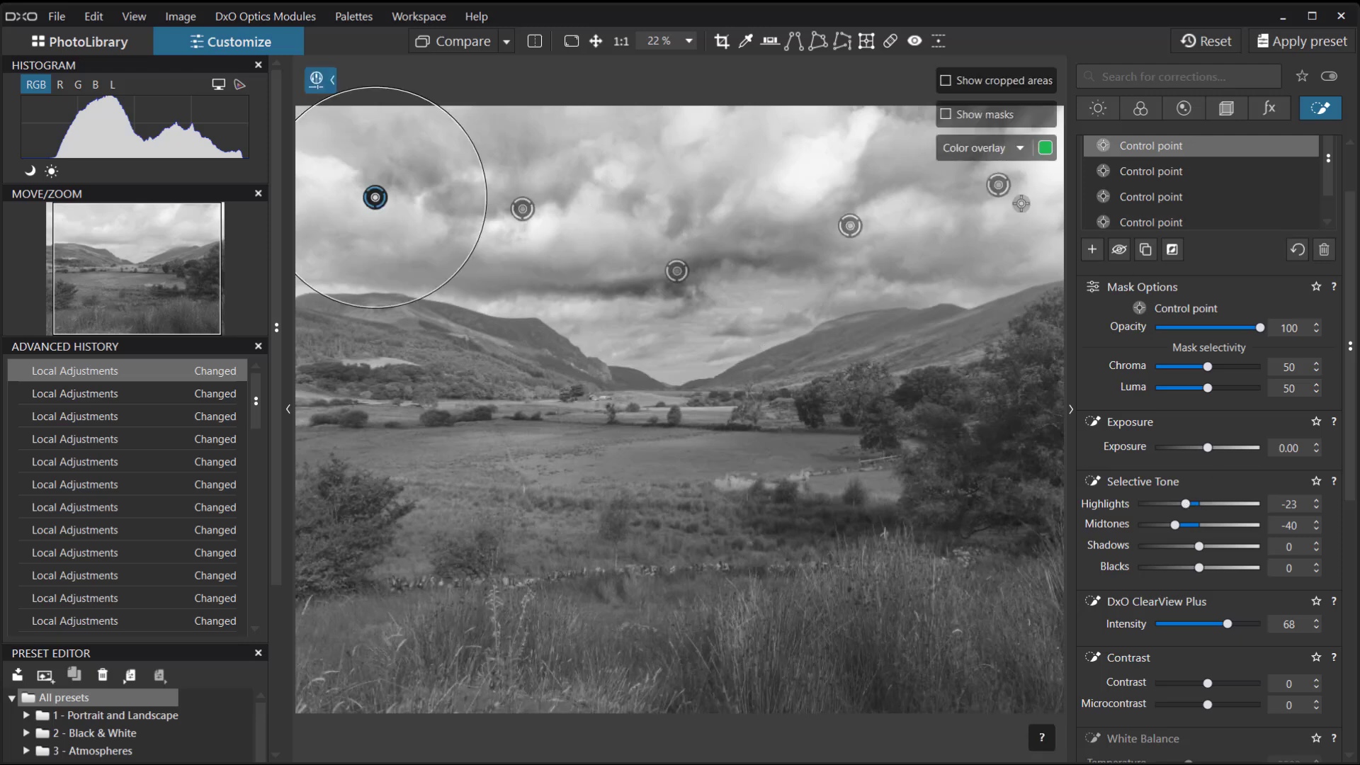
pyautogui.click(992, 183)
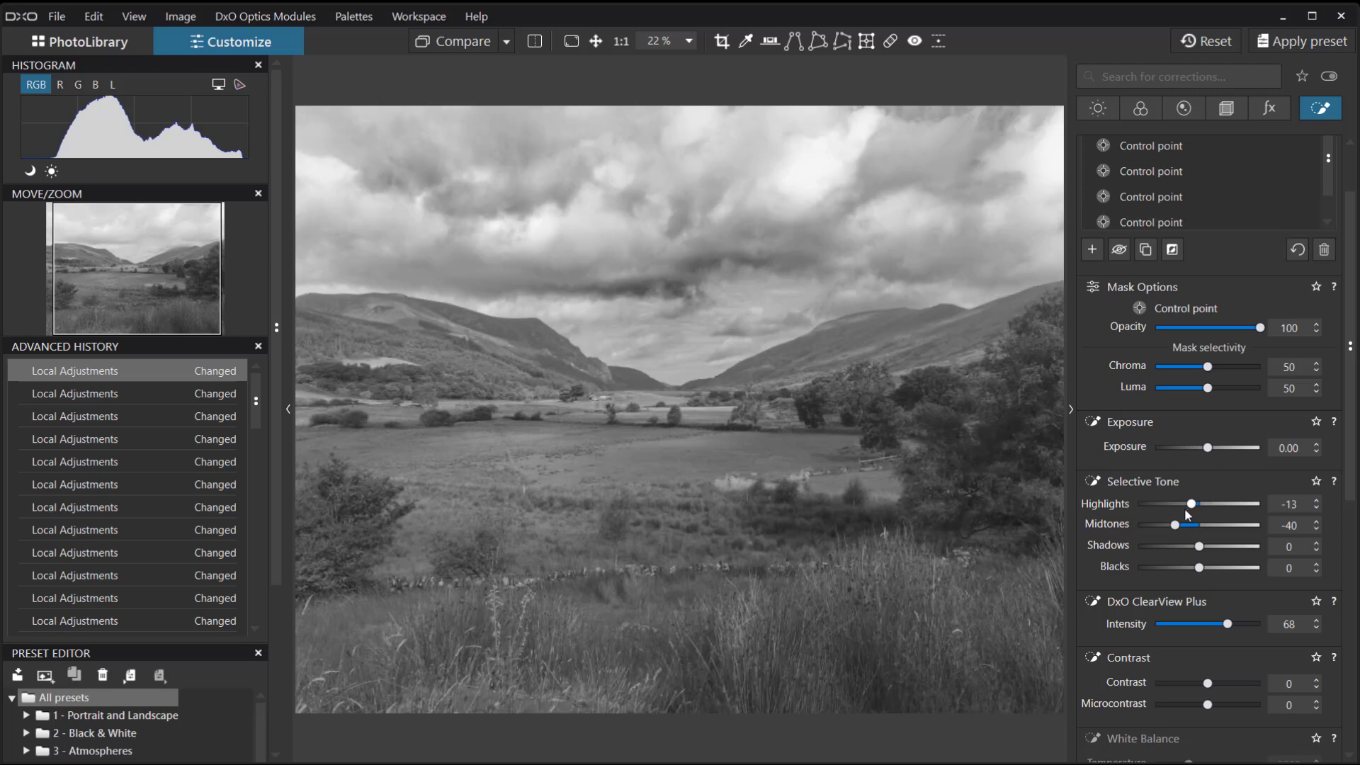
pyautogui.moveTo(1192, 505); pyautogui.dragTo(1182, 509)
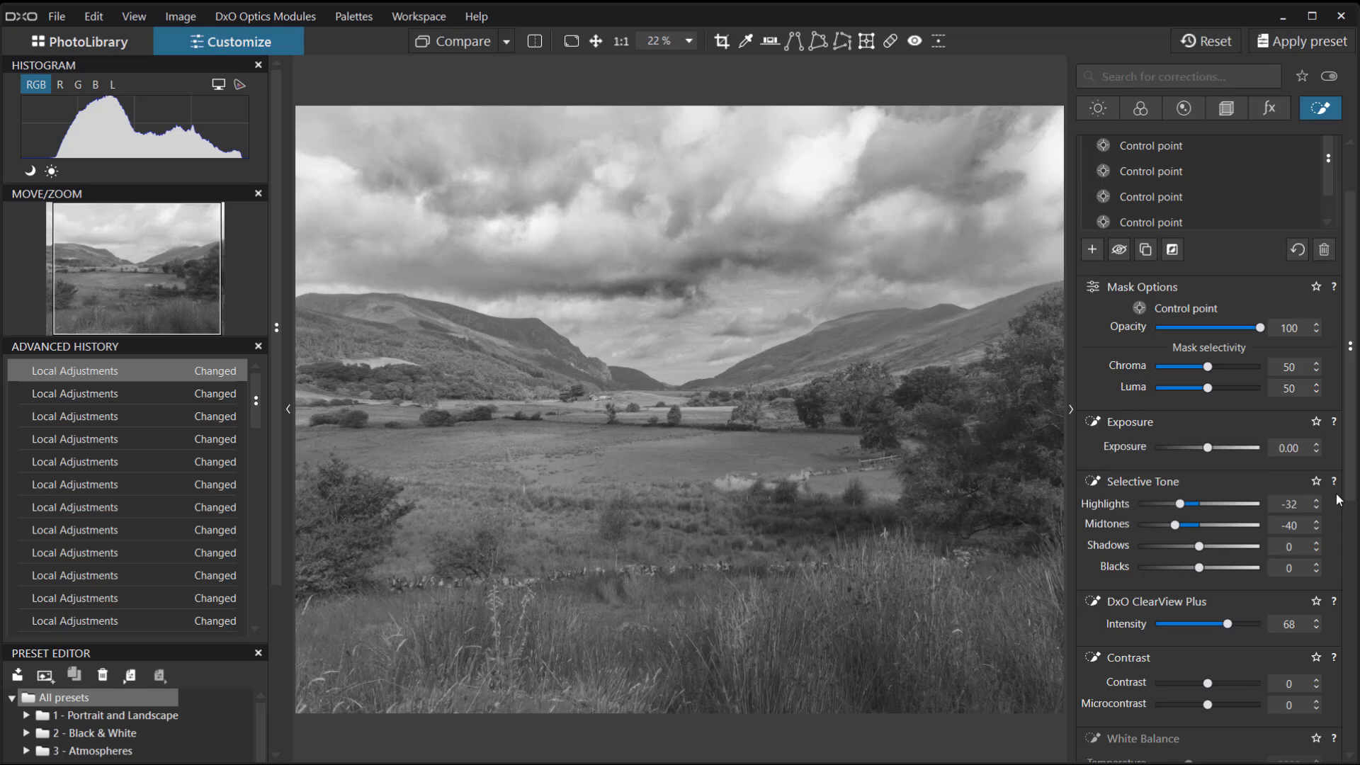
# - Add a graduated filter fading down from the photo's top edge, with ClearView Plus intensity 100 and highlights -23
pyautogui.moveTo(551, 199)
pyautogui.scroll(1, 1346, 240)
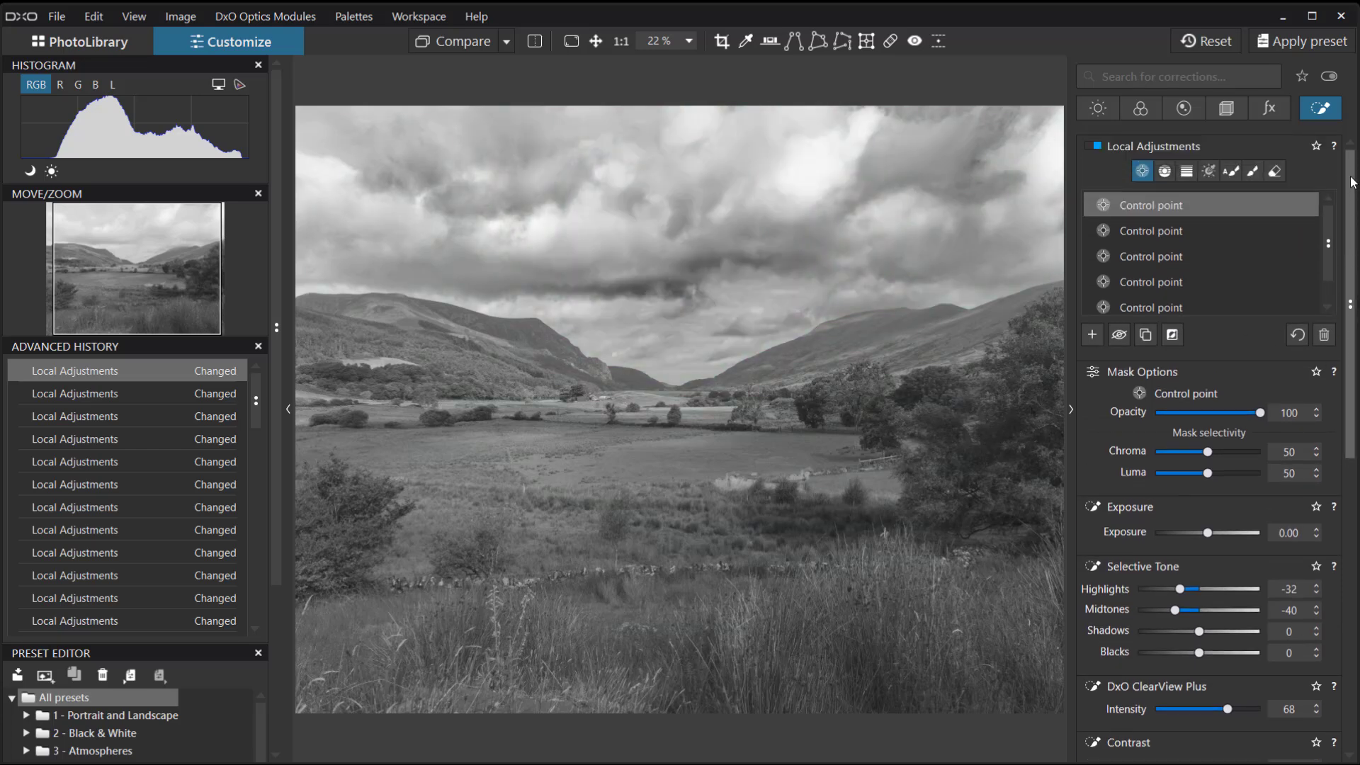
pyautogui.click(1187, 173)
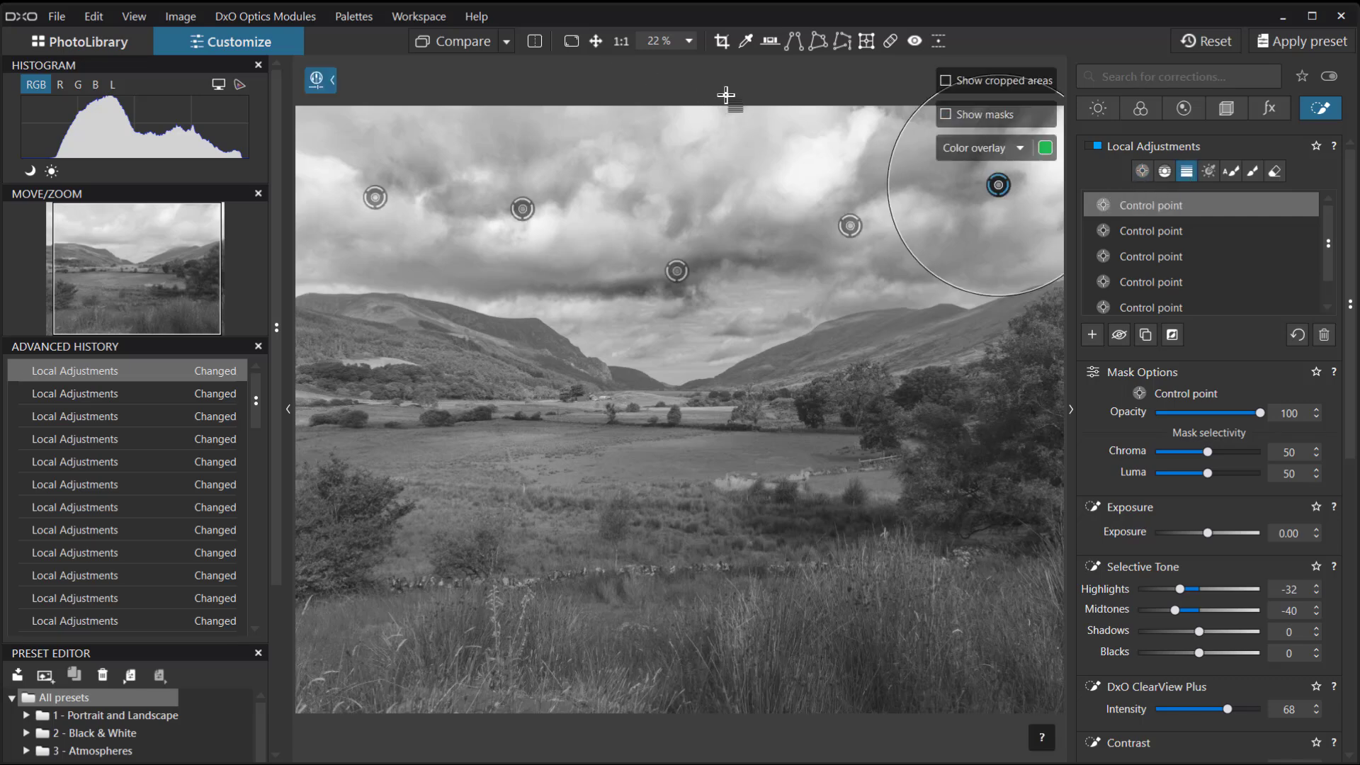
pyautogui.moveTo(694, 96); pyautogui.dragTo(692, 220)
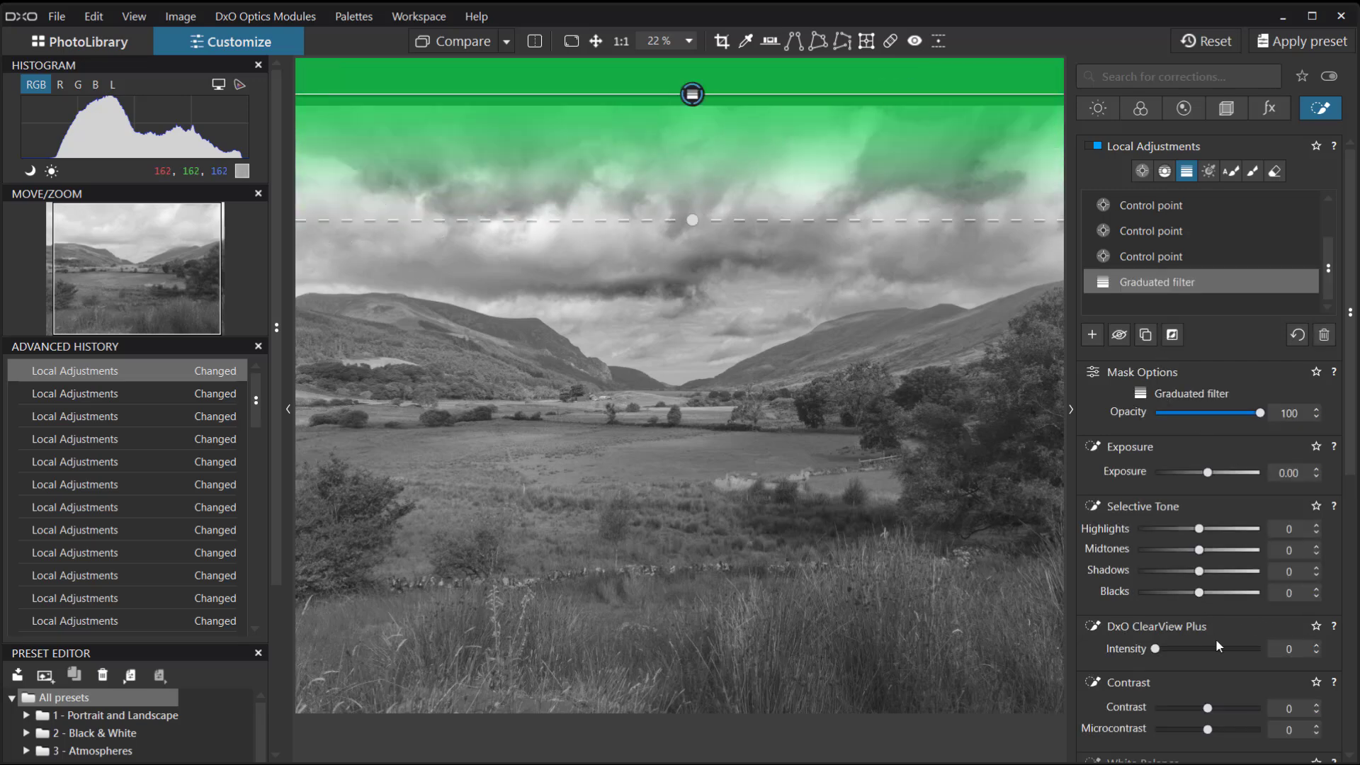
pyautogui.moveTo(1158, 651); pyautogui.dragTo(1267, 643)
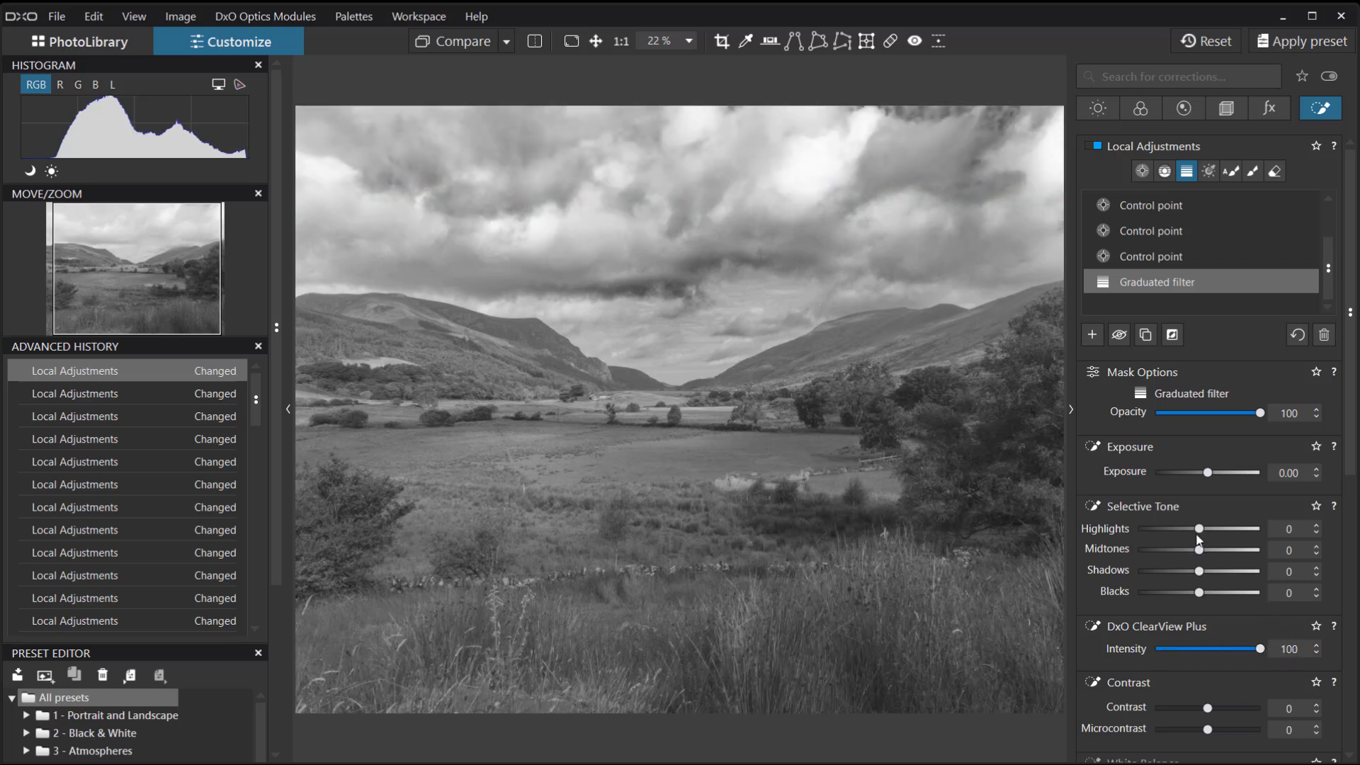
pyautogui.moveTo(1205, 533); pyautogui.dragTo(1185, 533)
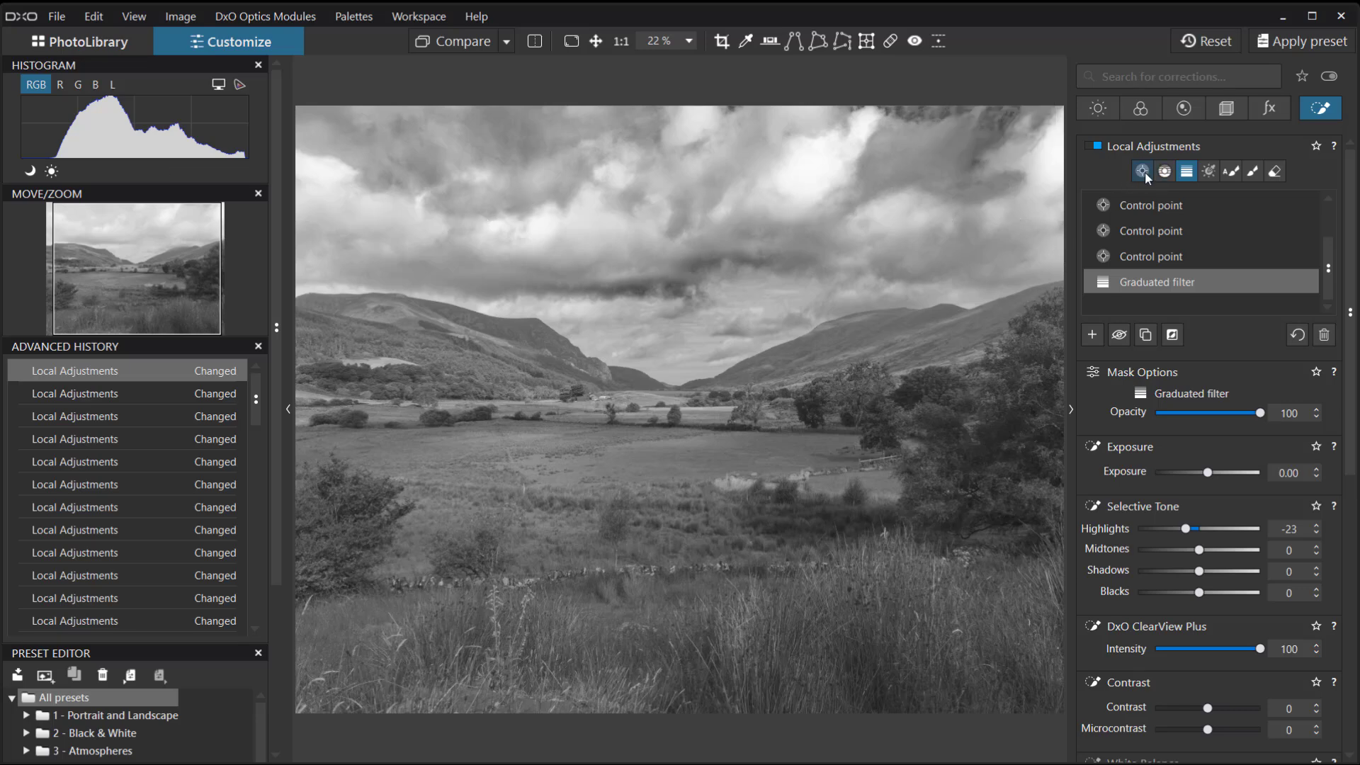
# - Start a new mask and place a control point on the bush at the photo's left edge
pyautogui.click(1092, 338)
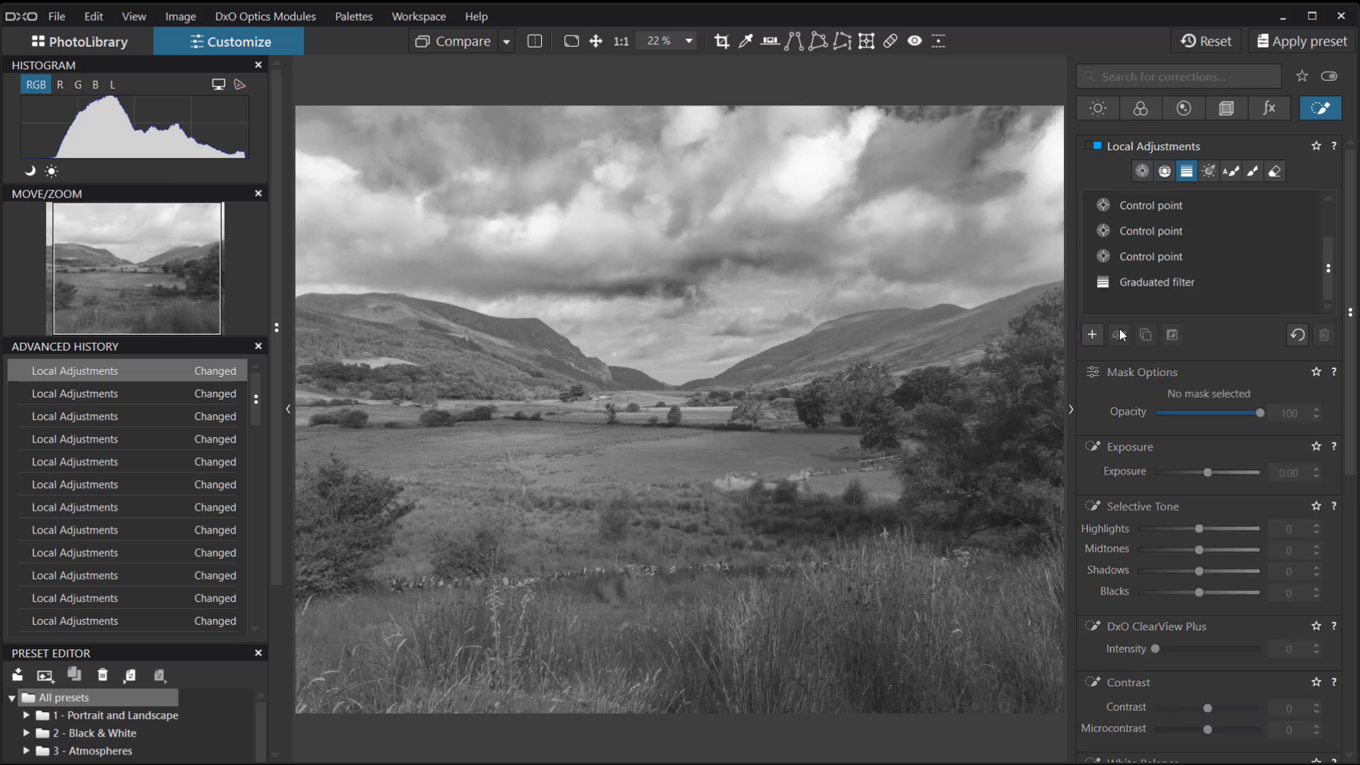
pyautogui.click(1141, 171)
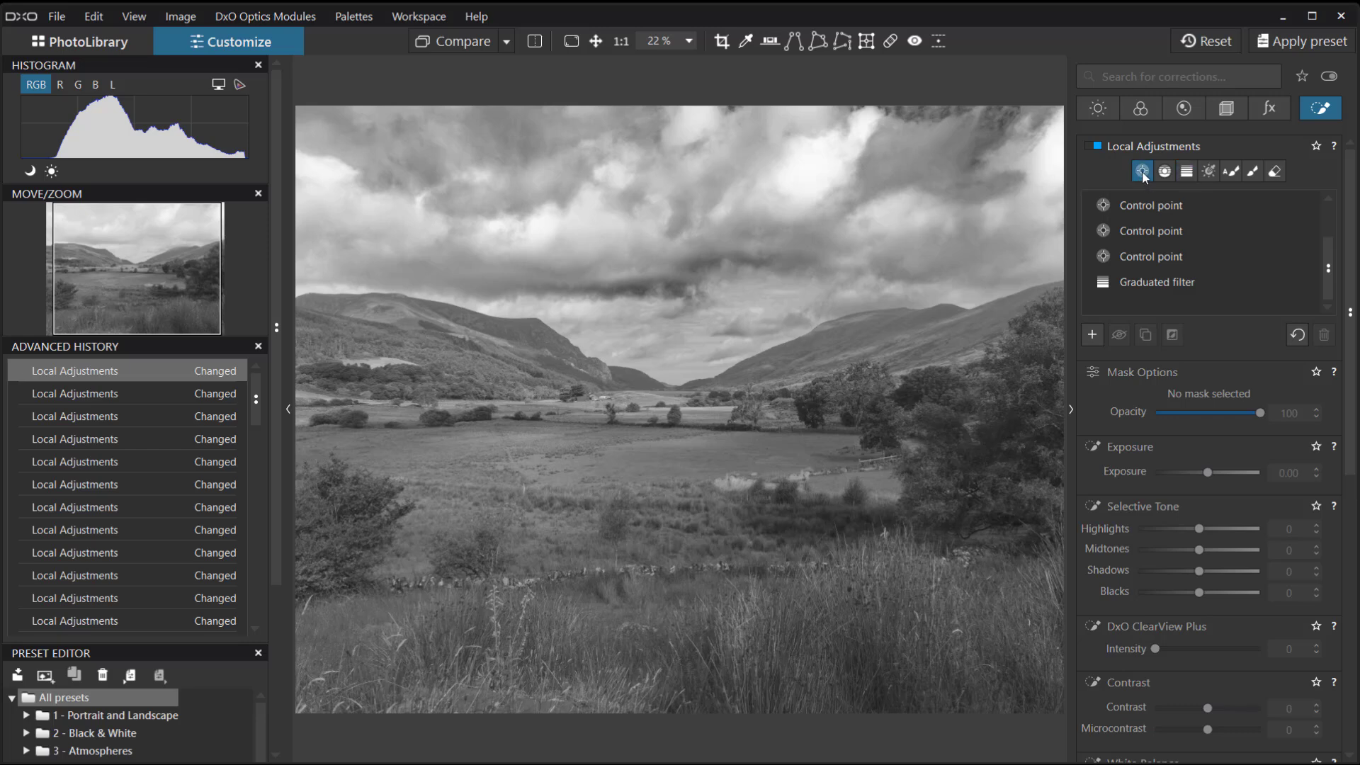
pyautogui.click(336, 537)
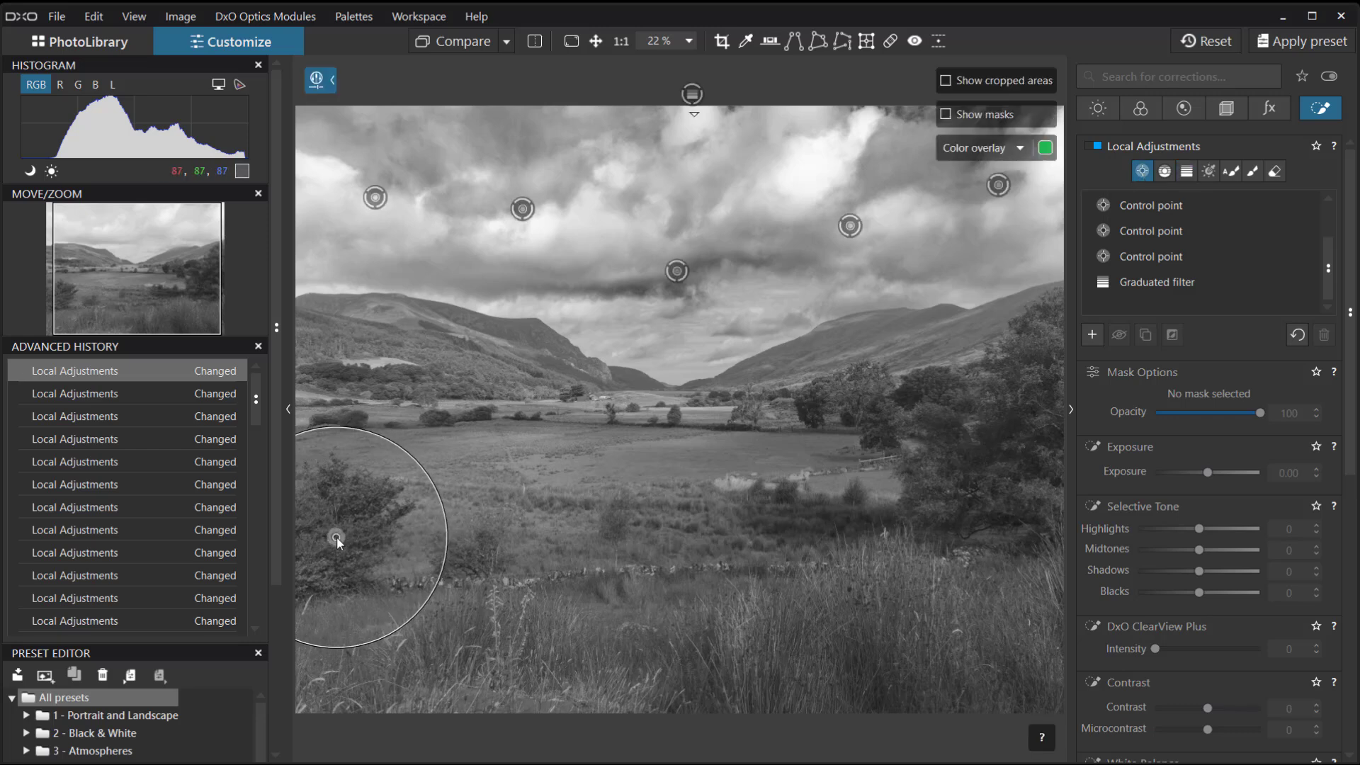
# - Show the bush control point's mask in Black & White display mode
pyautogui.press('m')
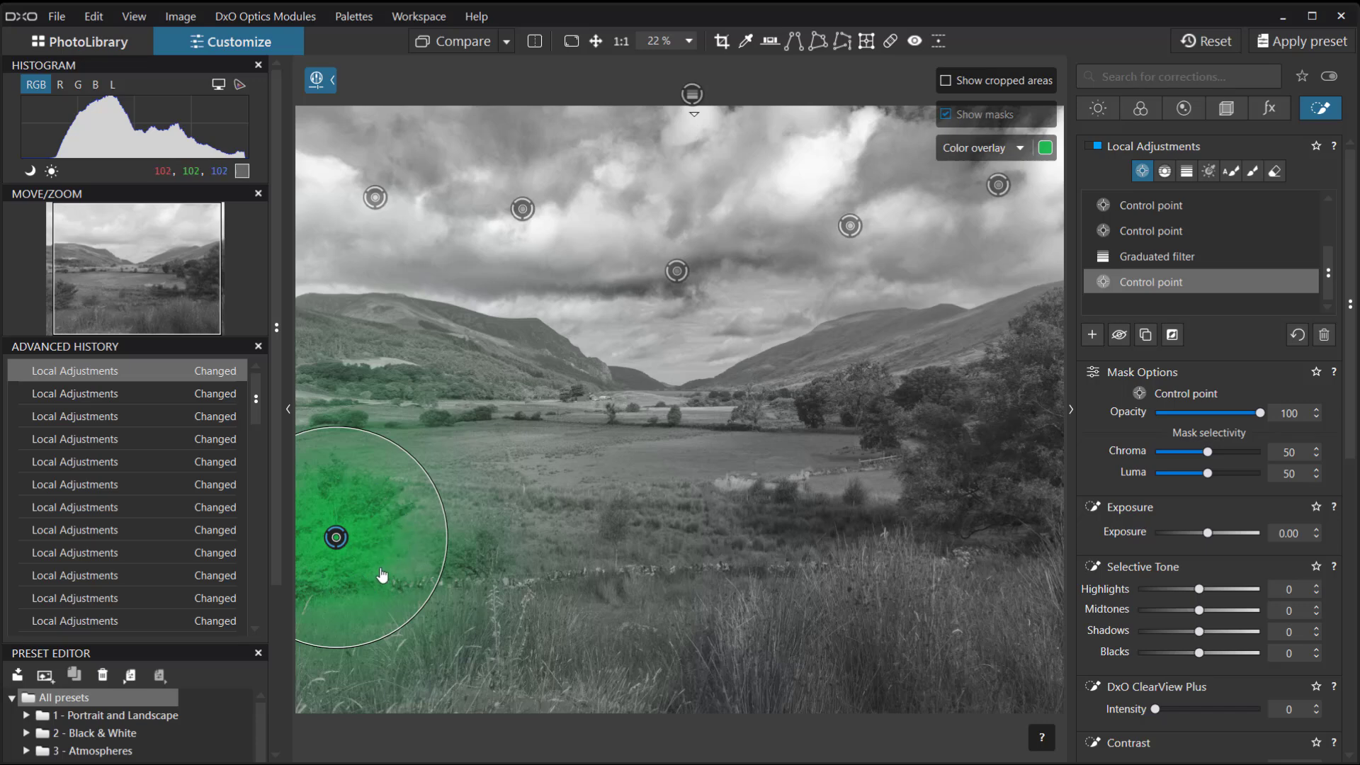
pyautogui.click(1022, 151)
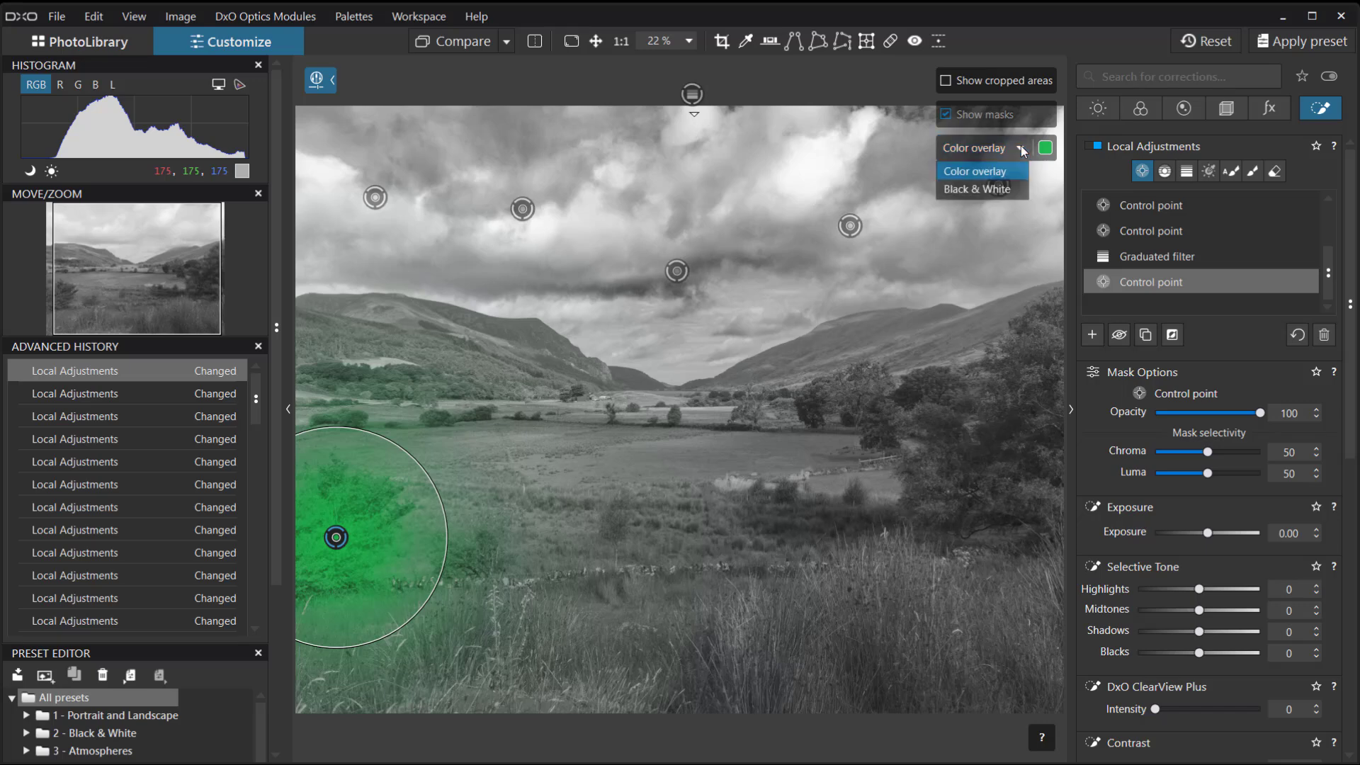
pyautogui.click(999, 189)
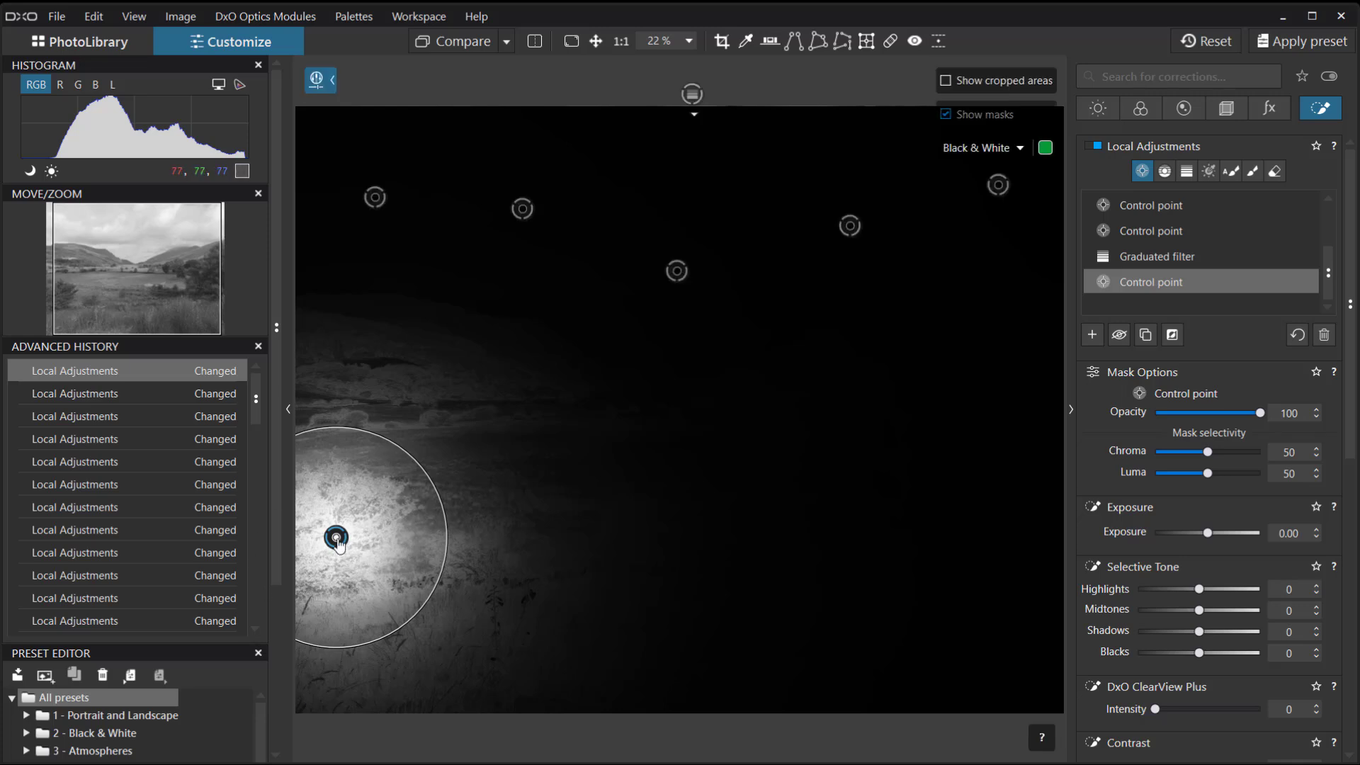
# - Reposition the control point slightly right on the bush and shrink its radius to confine the mask to the foliage
pyautogui.moveTo(337, 539)
pyautogui.mouseDown()
pyautogui.moveTo(359, 554)
pyautogui.moveTo(376, 530)
pyautogui.moveTo(363, 531)
pyautogui.mouseUp()
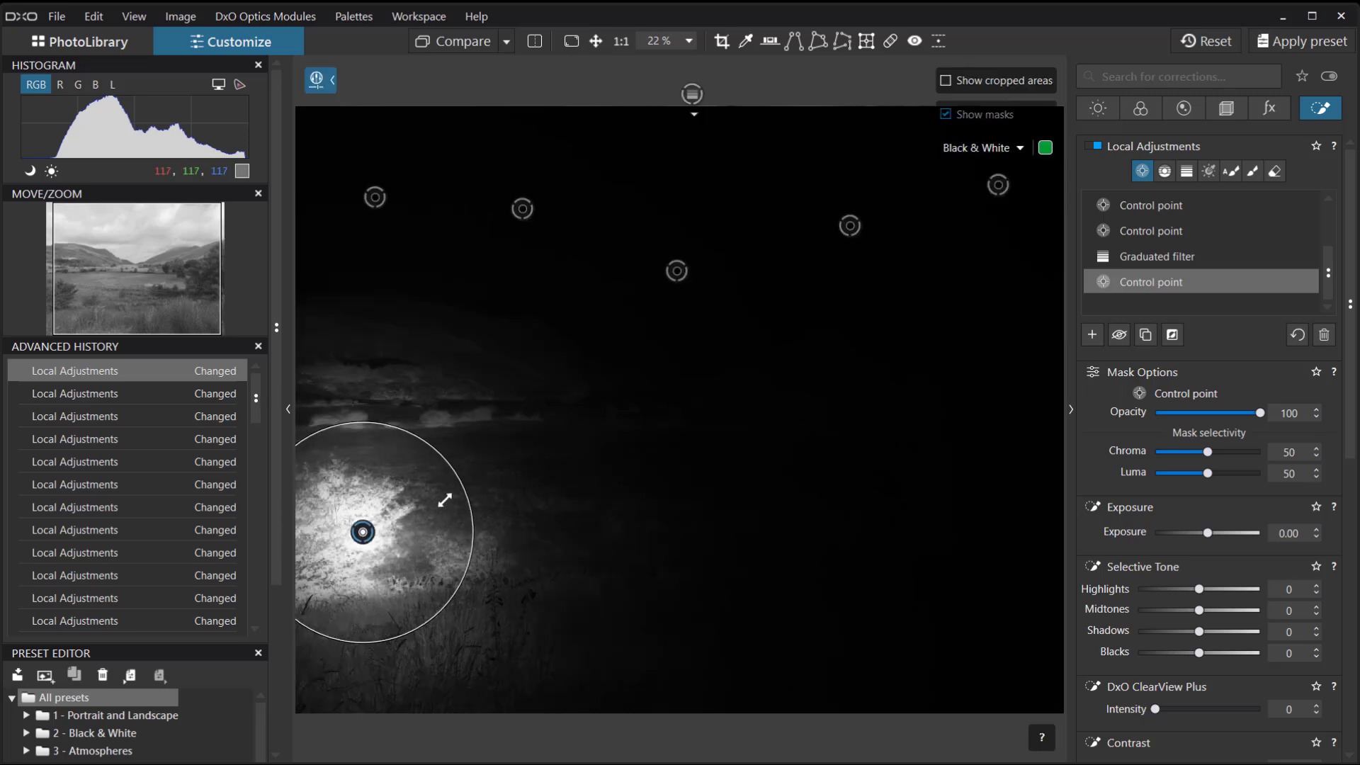
pyautogui.moveTo(461, 479); pyautogui.dragTo(442, 493)
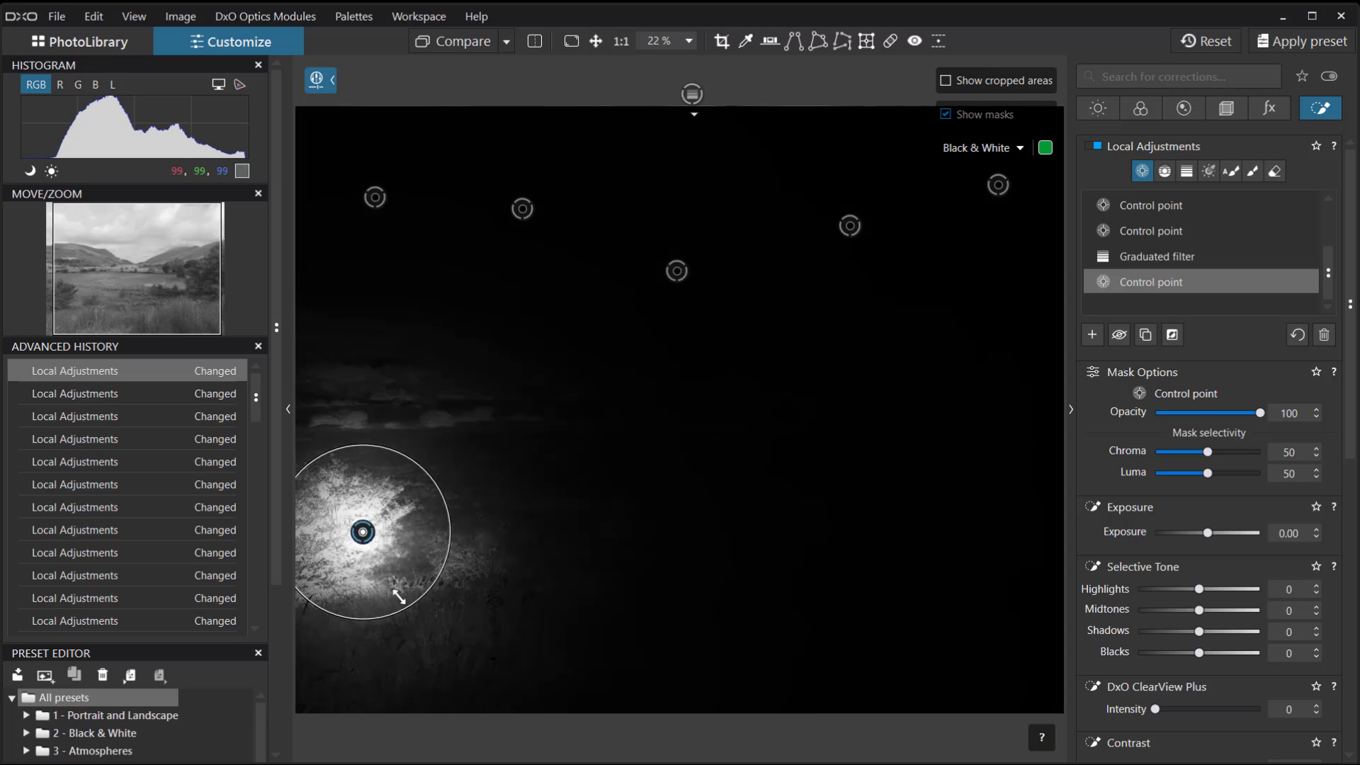
pyautogui.moveTo(364, 534); pyautogui.dragTo(367, 530)
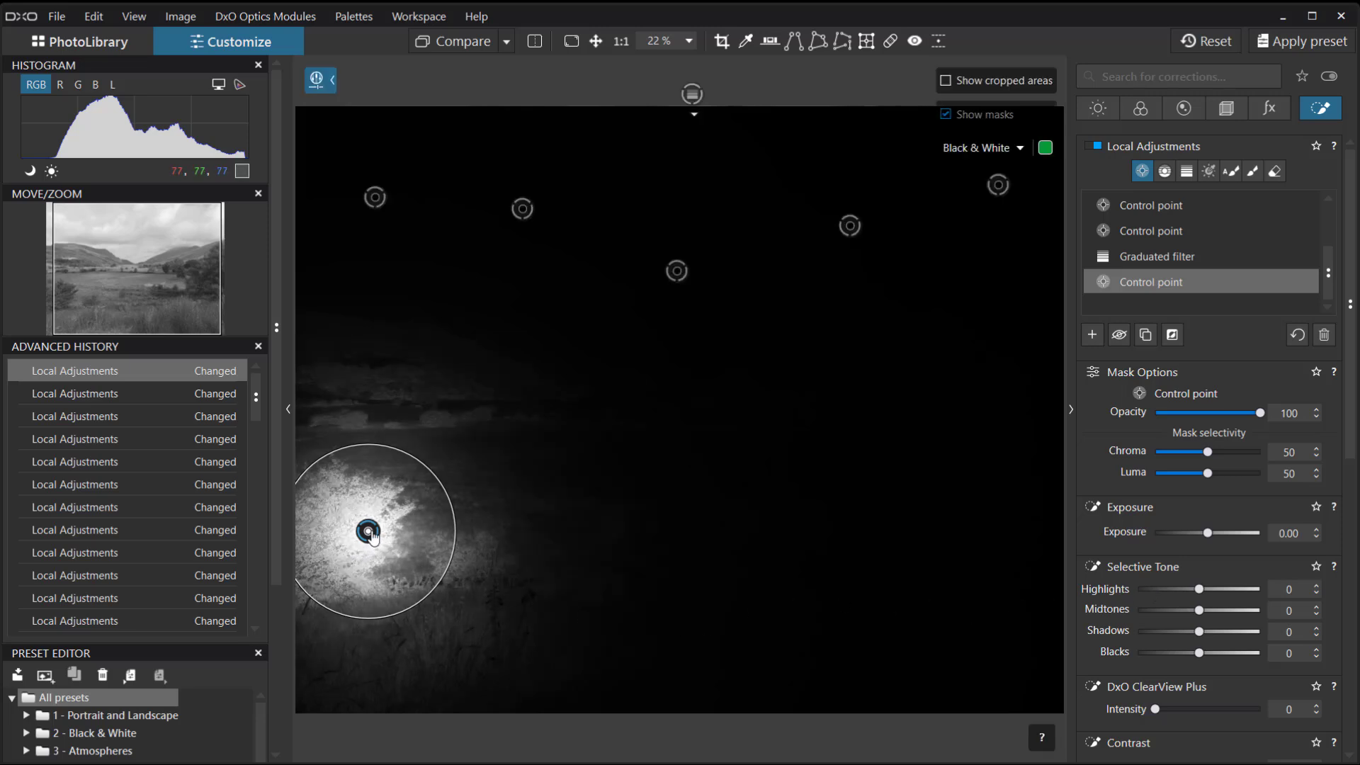
pyautogui.moveTo(368, 531); pyautogui.dragTo(378, 529)
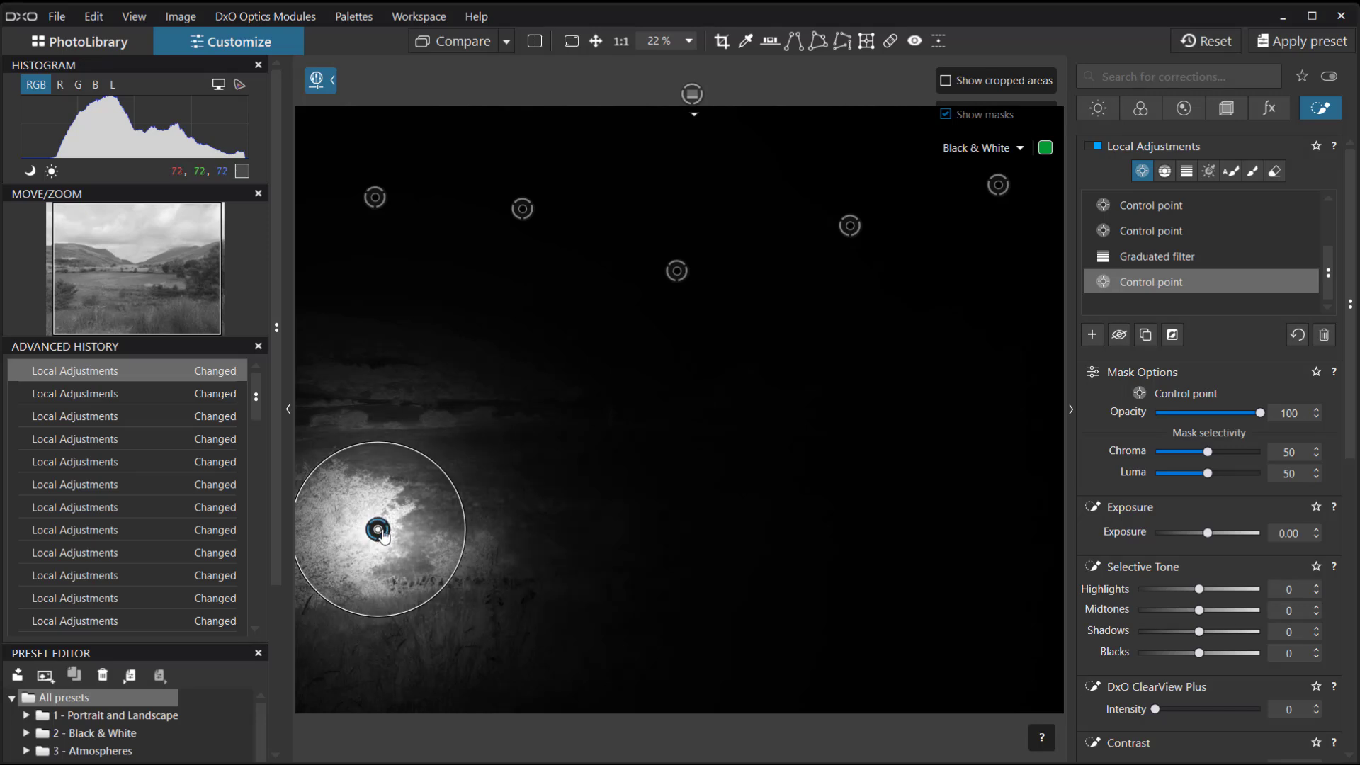
# - Nudge the bush control point left and set its Luma selectivity to 62, shadows to -23 and blacks to -29
pyautogui.moveTo(378, 529); pyautogui.dragTo(363, 528)
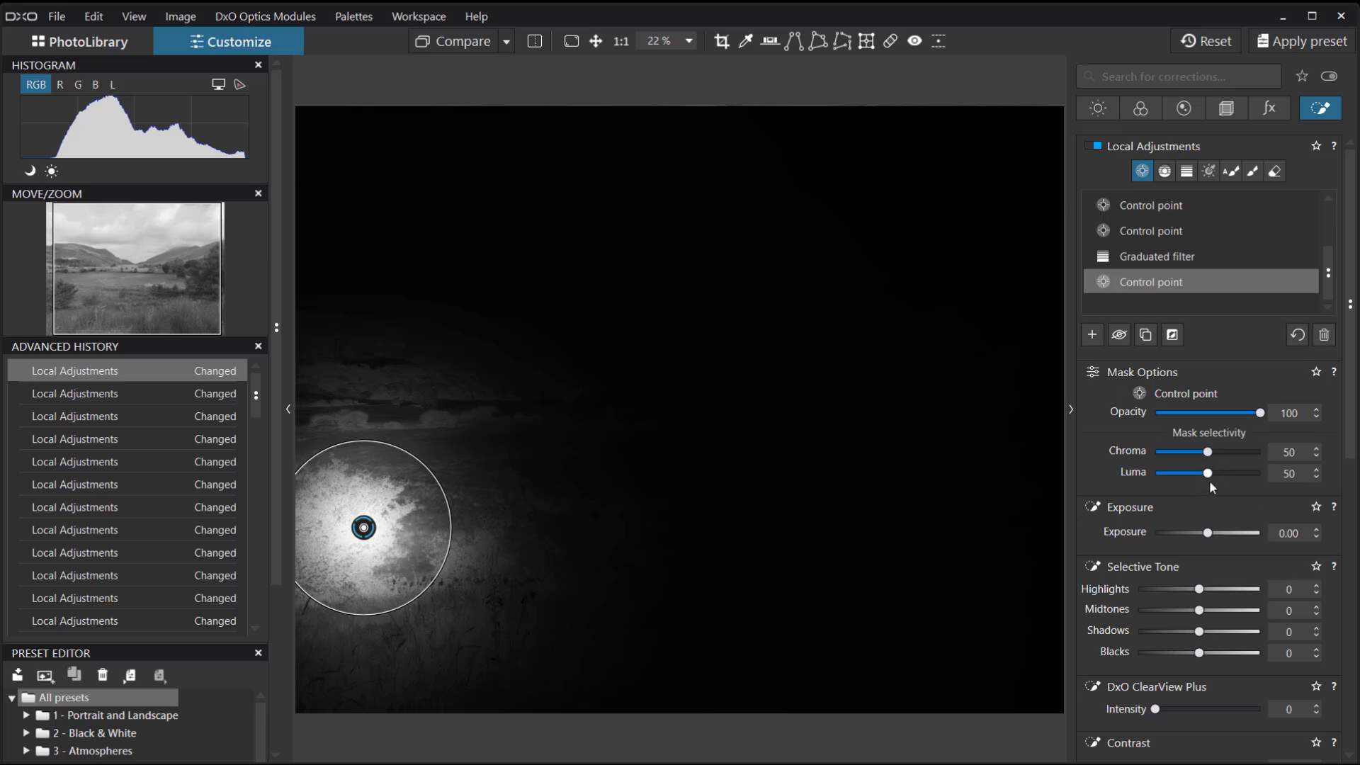
pyautogui.moveTo(1209, 479)
pyautogui.mouseDown()
pyautogui.moveTo(1158, 491)
pyautogui.moveTo(1232, 490)
pyautogui.mouseUp()
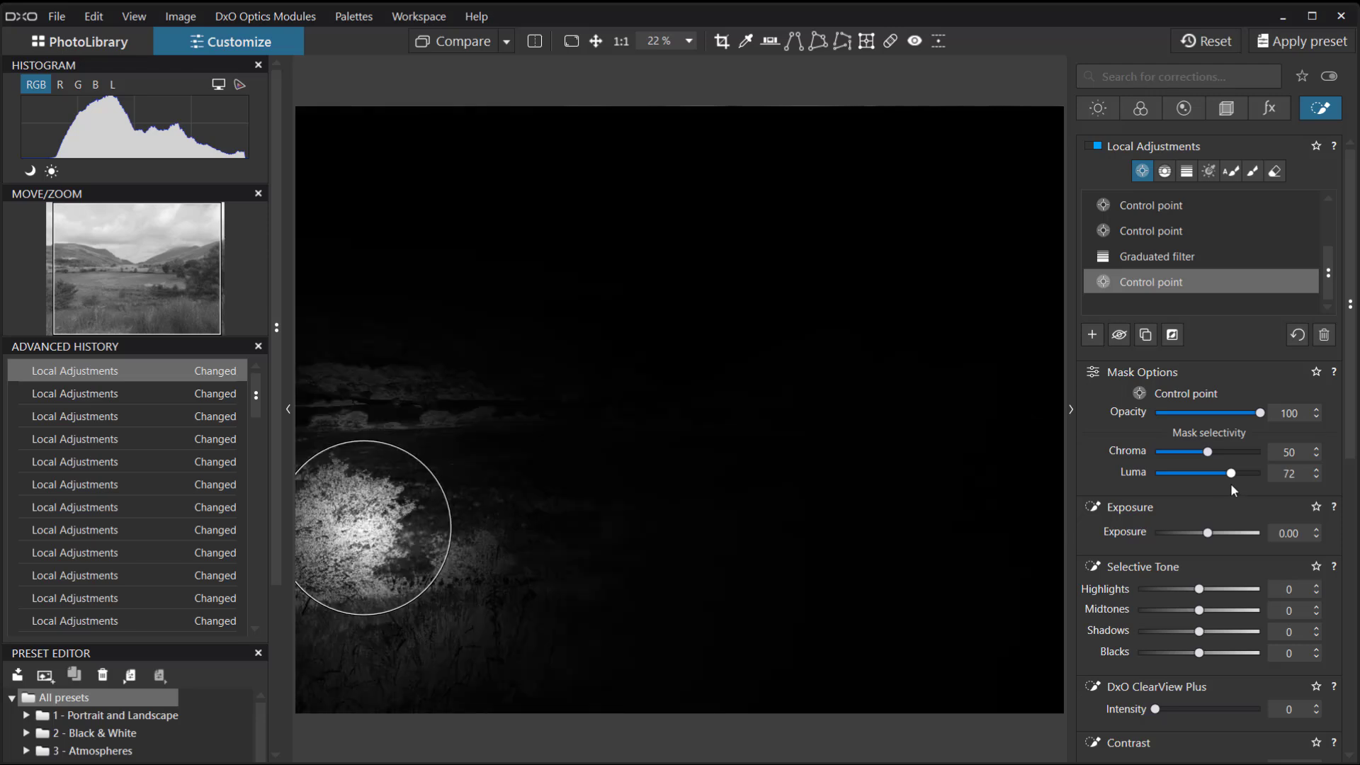
pyautogui.moveTo(1231, 483); pyautogui.dragTo(1214, 483)
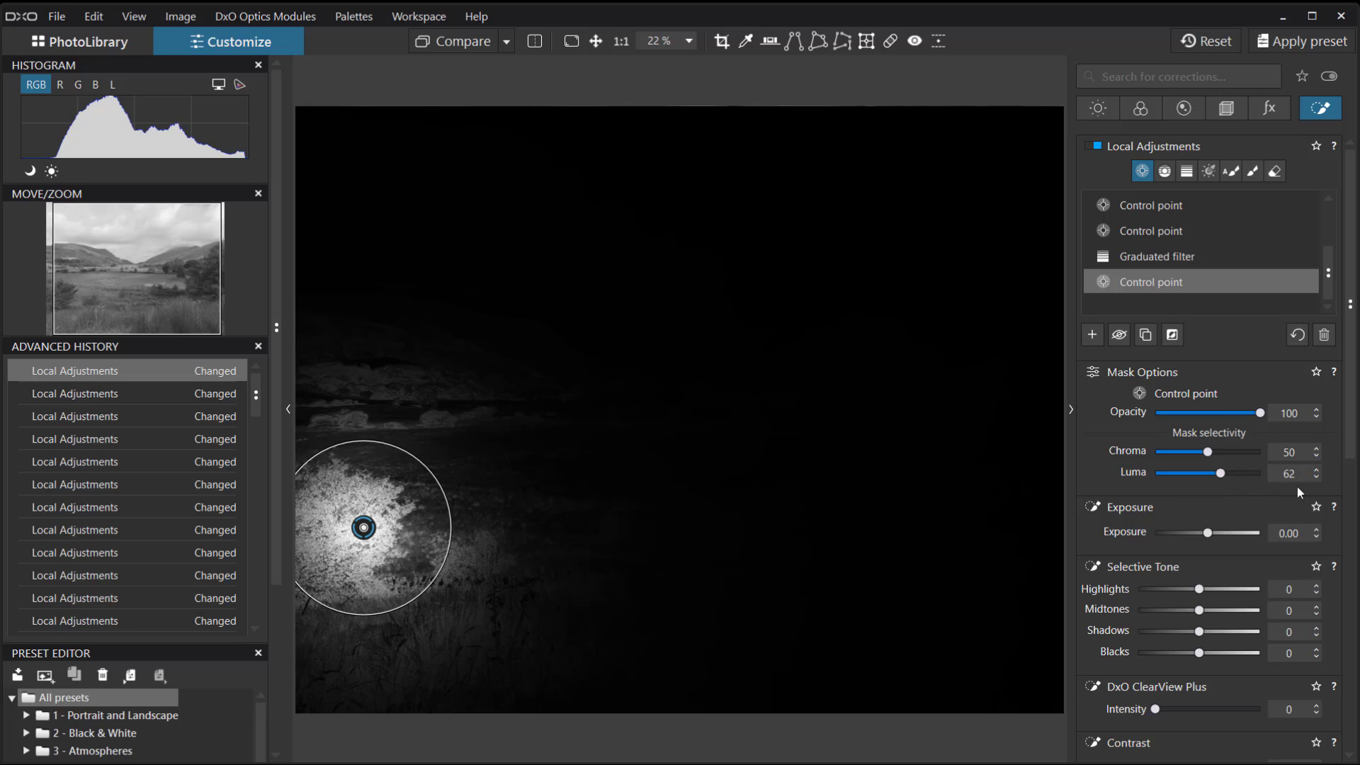
pyautogui.moveTo(1219, 474); pyautogui.dragTo(1265, 473)
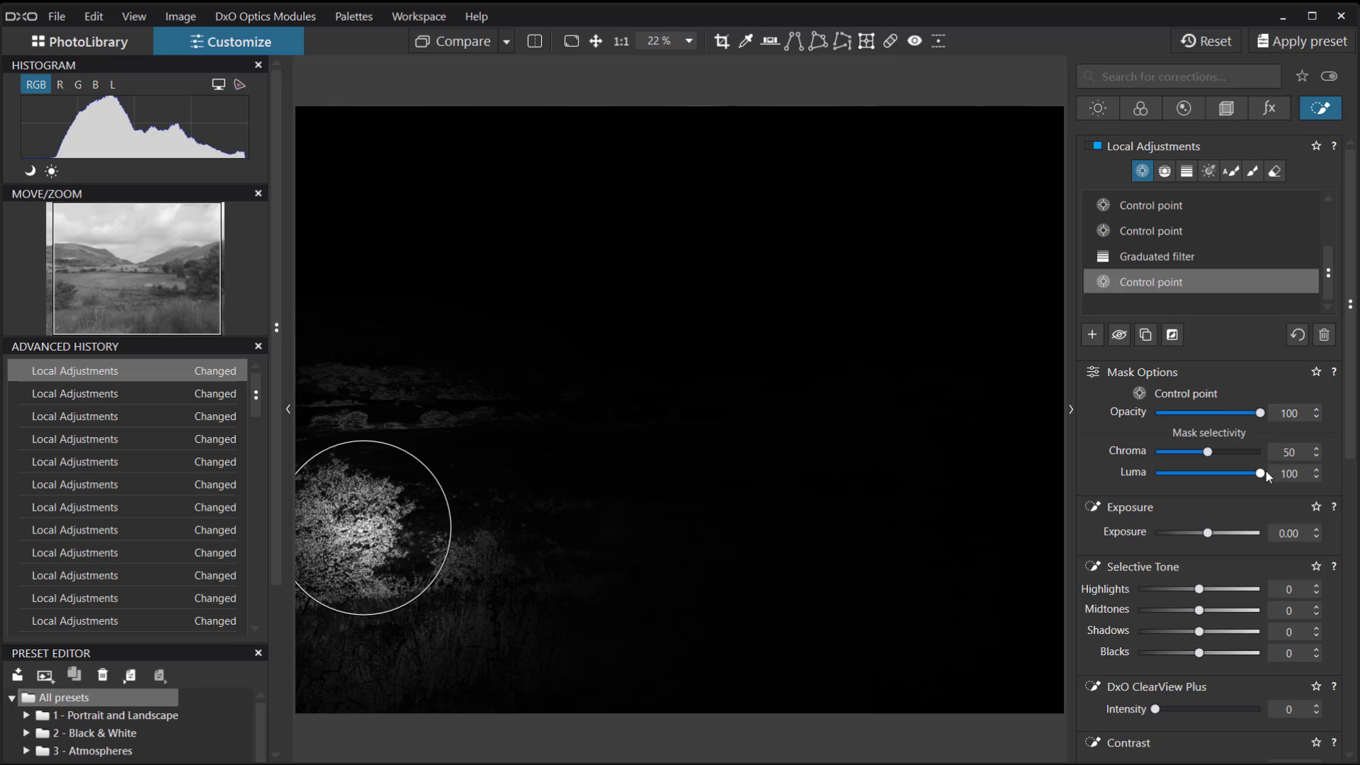
pyautogui.moveTo(1265, 472); pyautogui.dragTo(1221, 475)
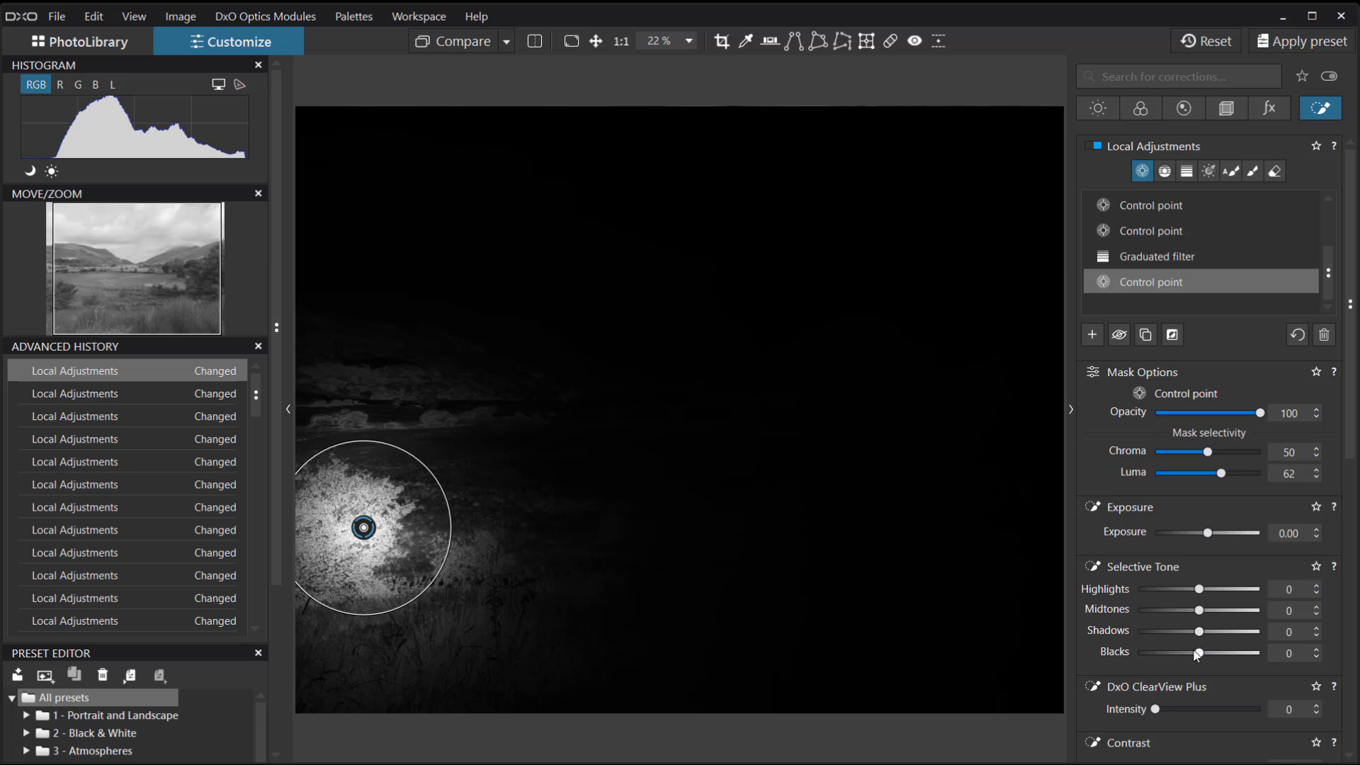
pyautogui.moveTo(1200, 655); pyautogui.dragTo(1175, 657)
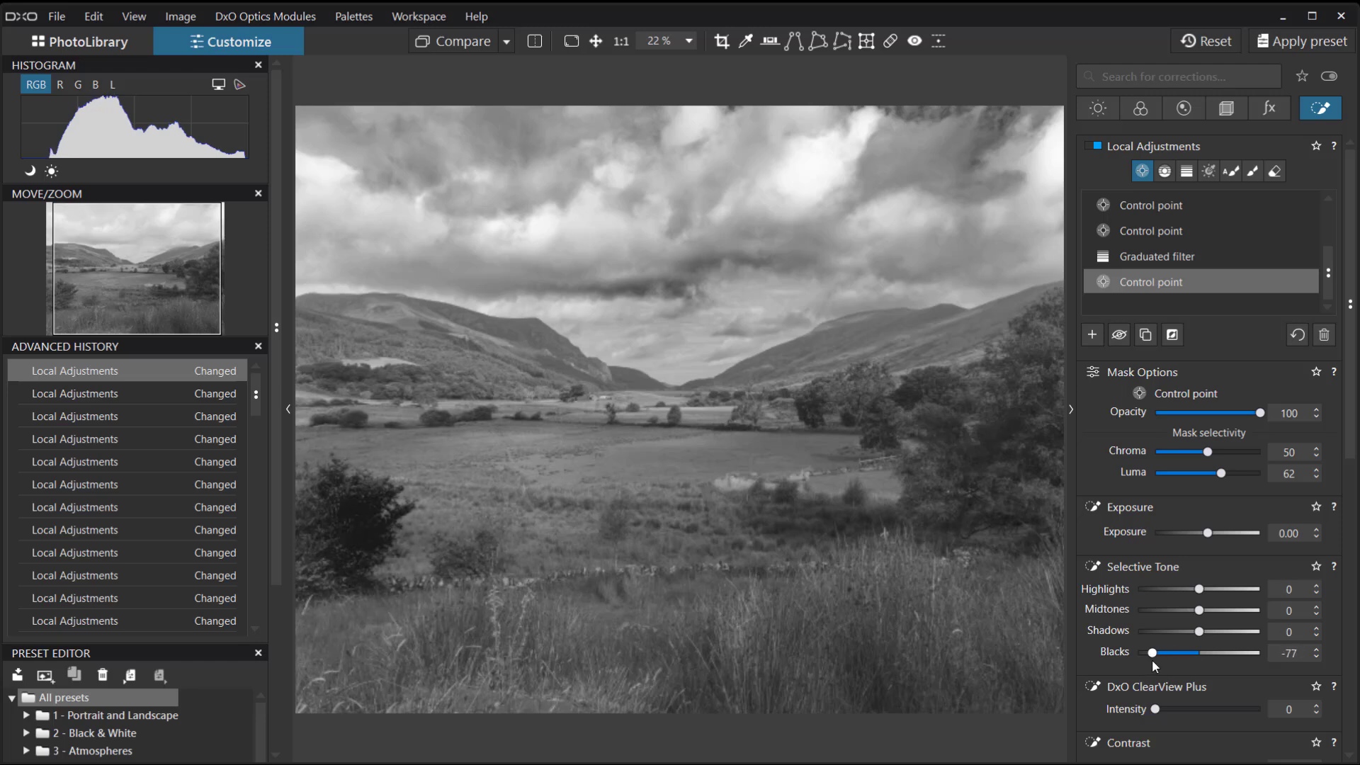
pyautogui.moveTo(1150, 655); pyautogui.dragTo(1183, 655)
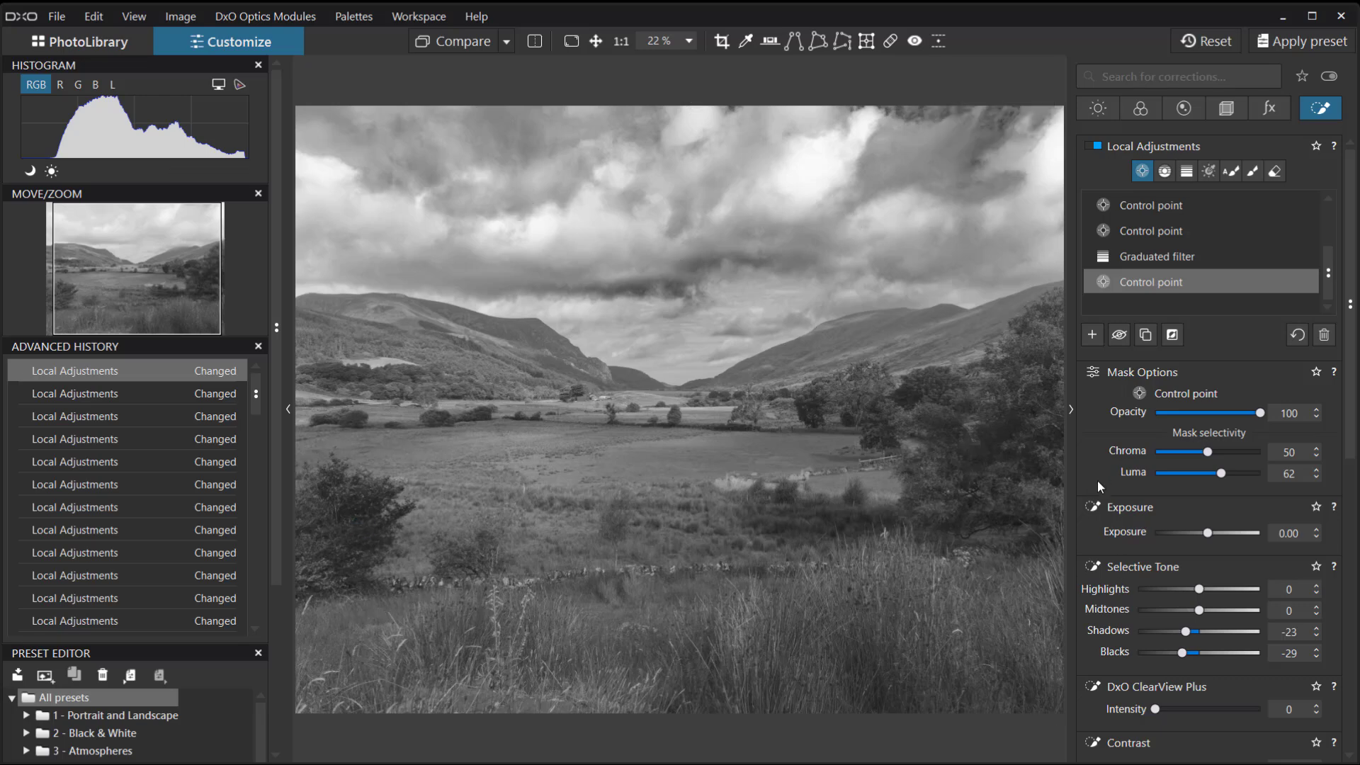
# - Add a separate control point covering the large tree at the photo's right edge, with Luma selectivity 73 and blacks -33
pyautogui.click(1092, 335)
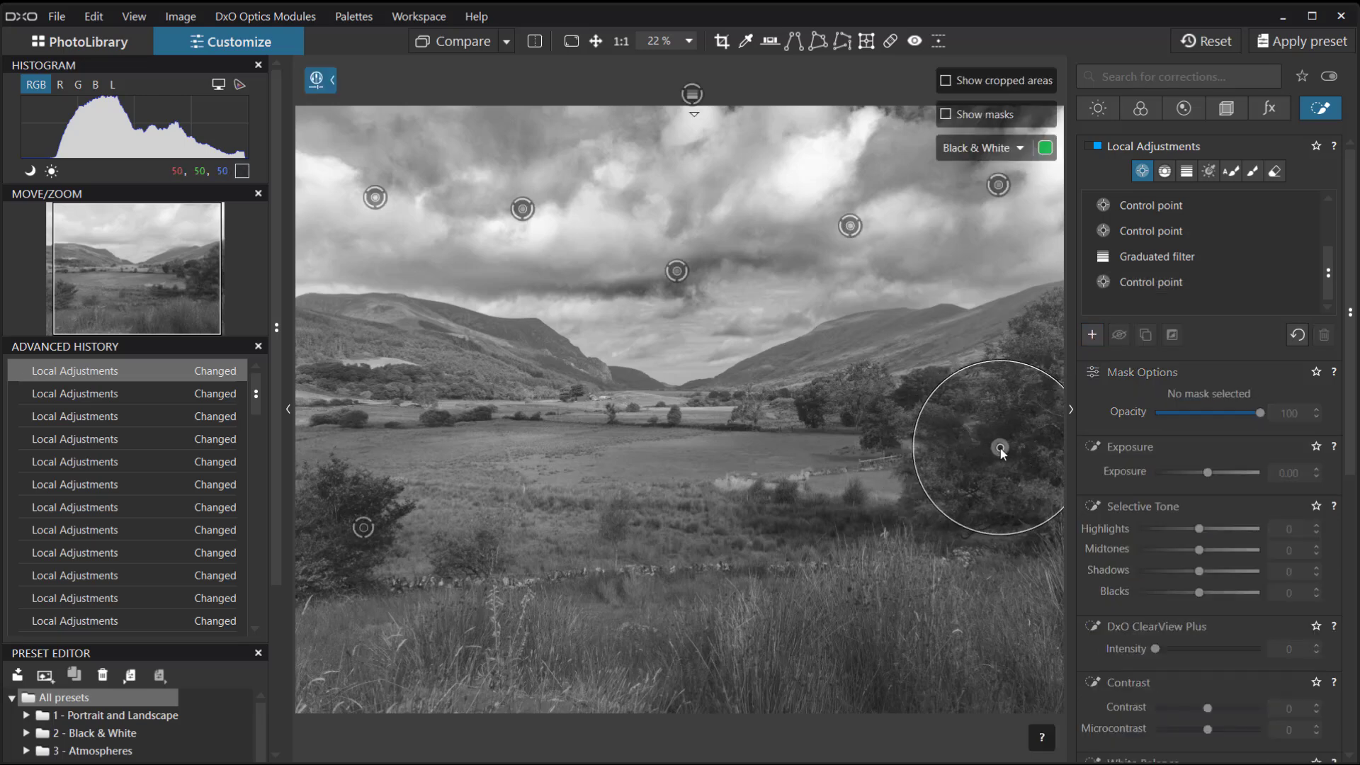
pyautogui.click(1000, 448)
pyautogui.moveTo(917, 470); pyautogui.dragTo(826, 511)
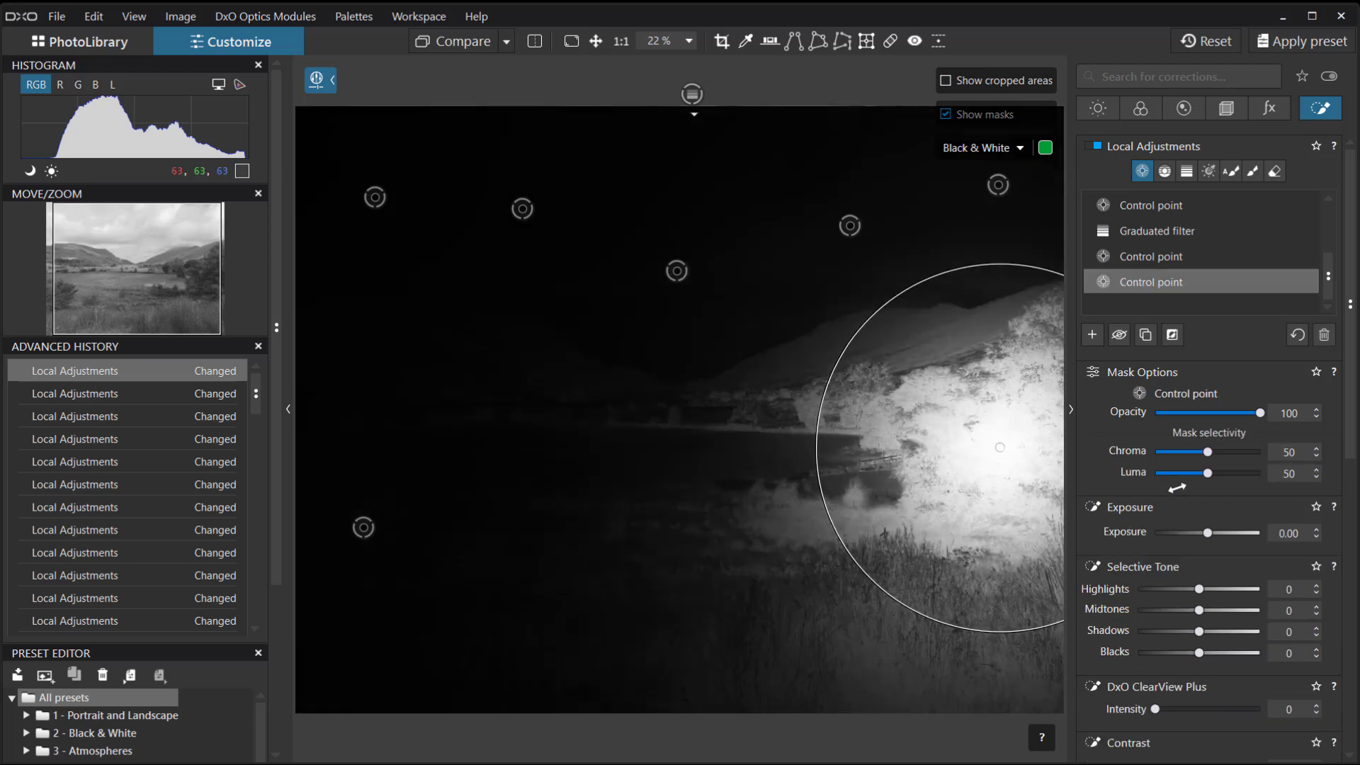
pyautogui.moveTo(1207, 475); pyautogui.dragTo(1232, 477)
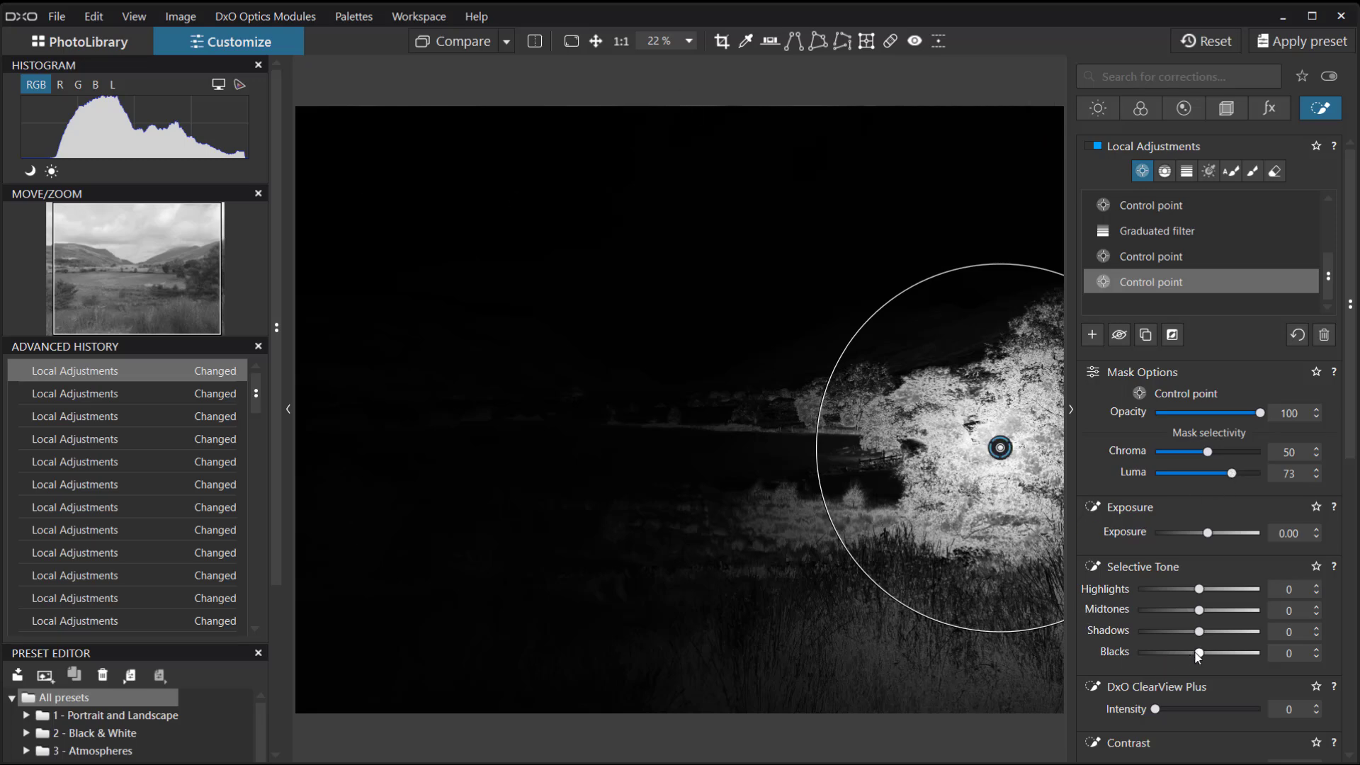
pyautogui.moveTo(1197, 653); pyautogui.dragTo(1182, 659)
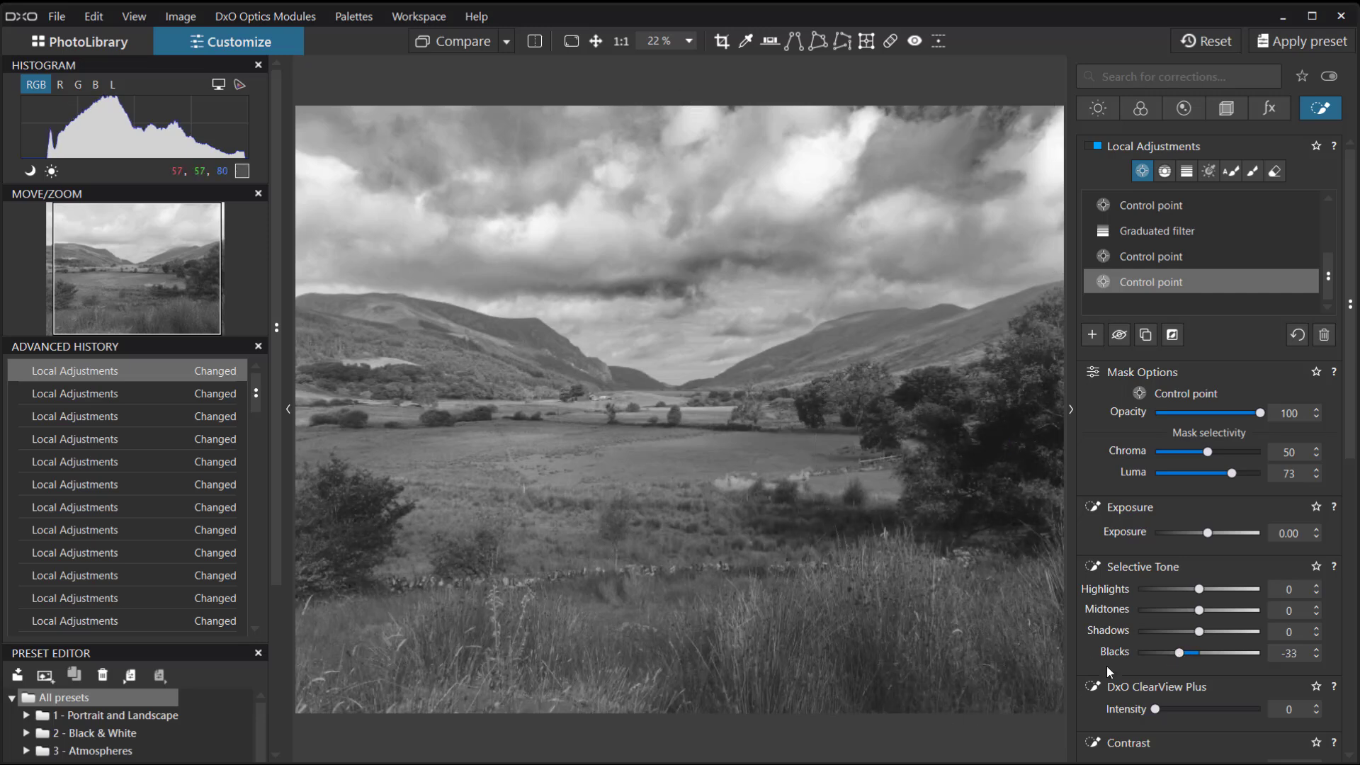
# - Add a new graduated filter fading up from the photo's bottom edge to the stone wall, and check its mask
pyautogui.moveTo(1035, 663)
pyautogui.click(1088, 338)
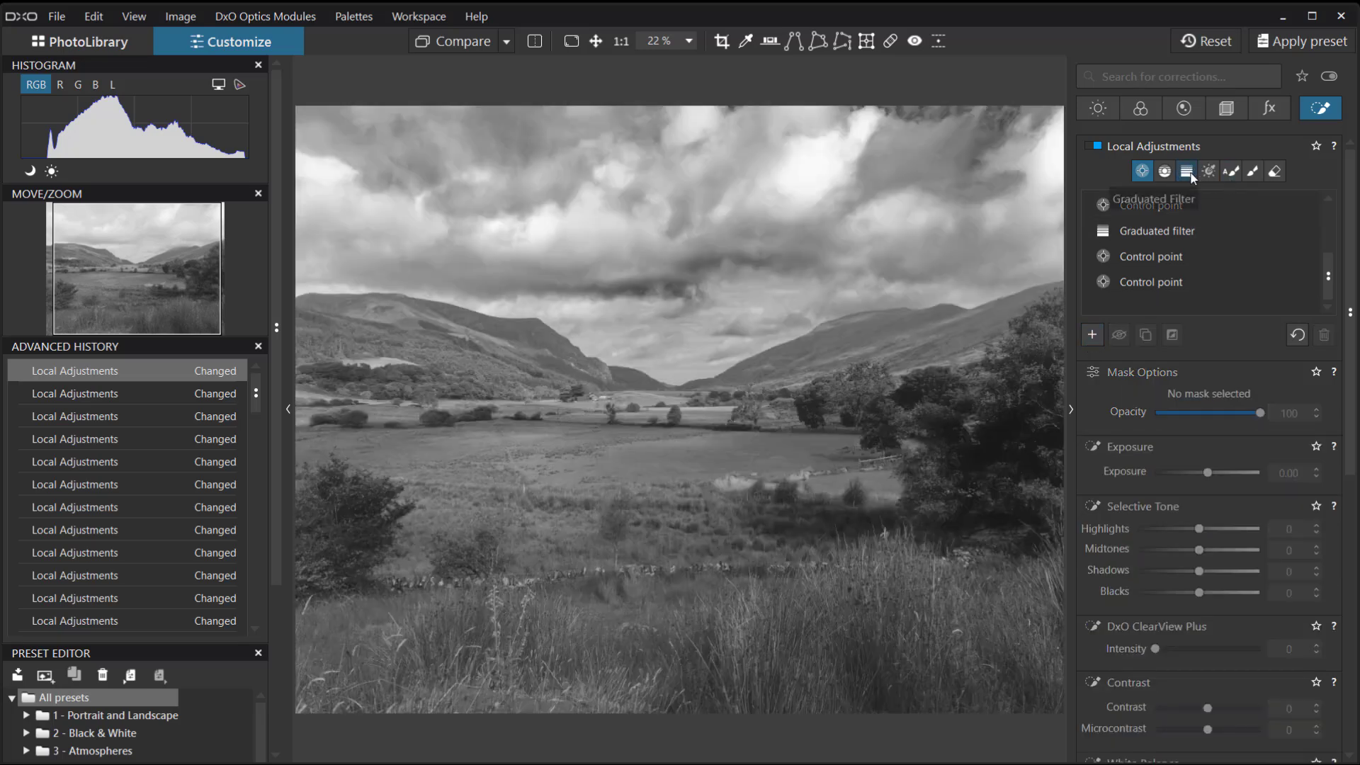
pyautogui.click(1192, 178)
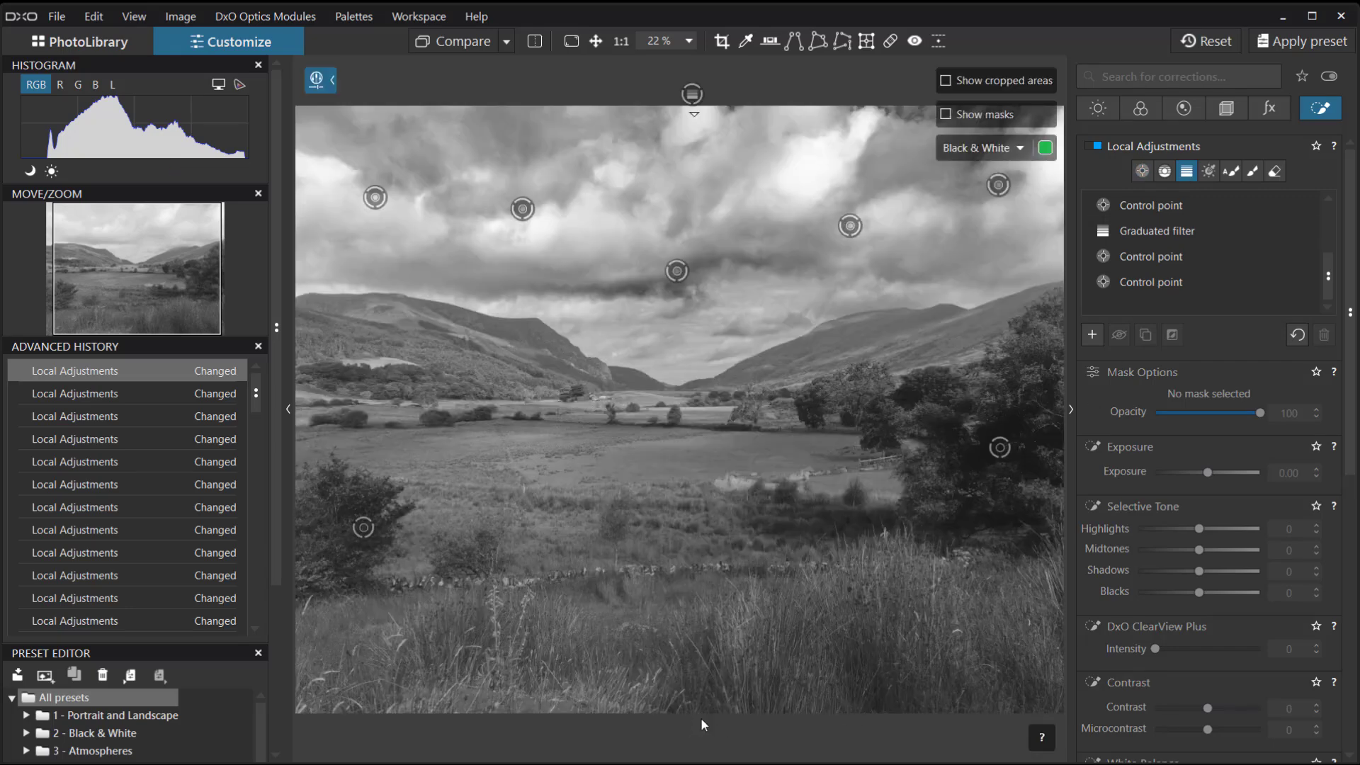
pyautogui.moveTo(705, 720); pyautogui.dragTo(691, 570)
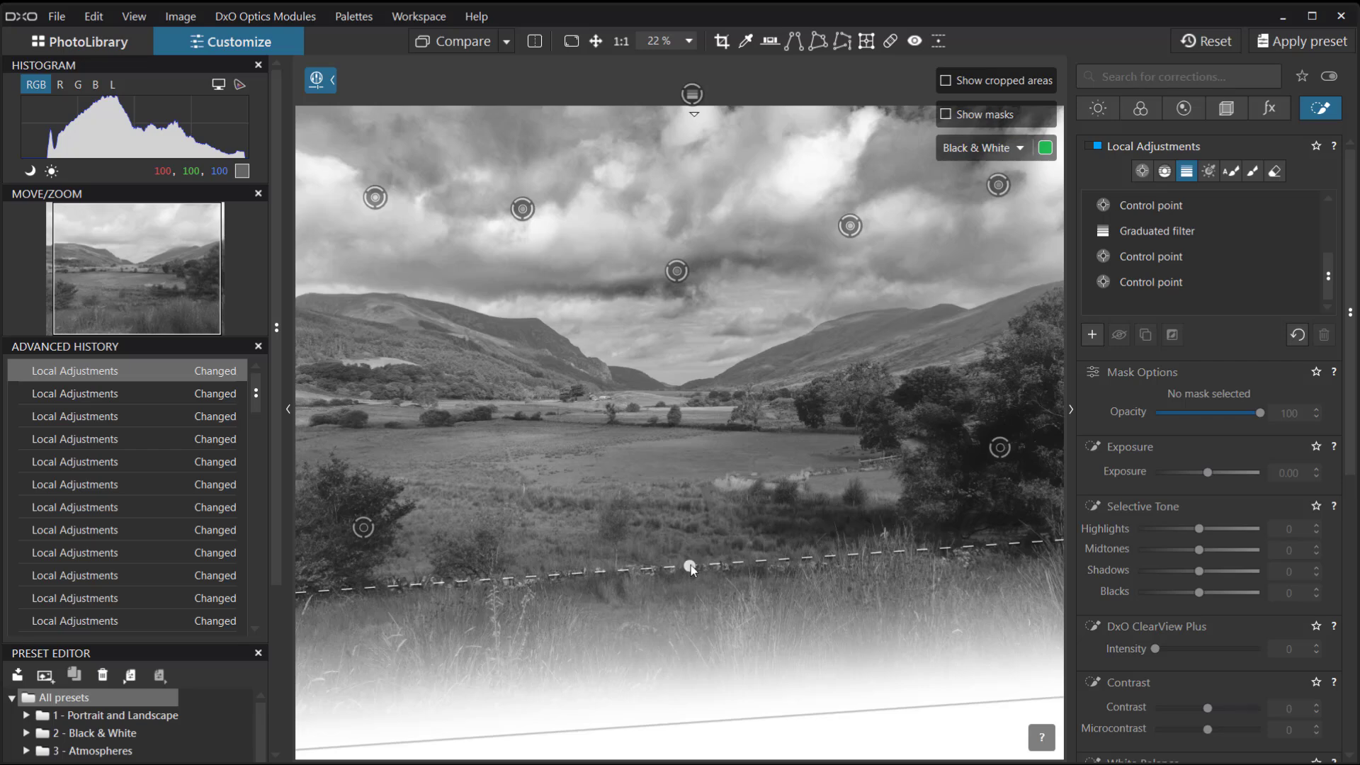
pyautogui.press('m')
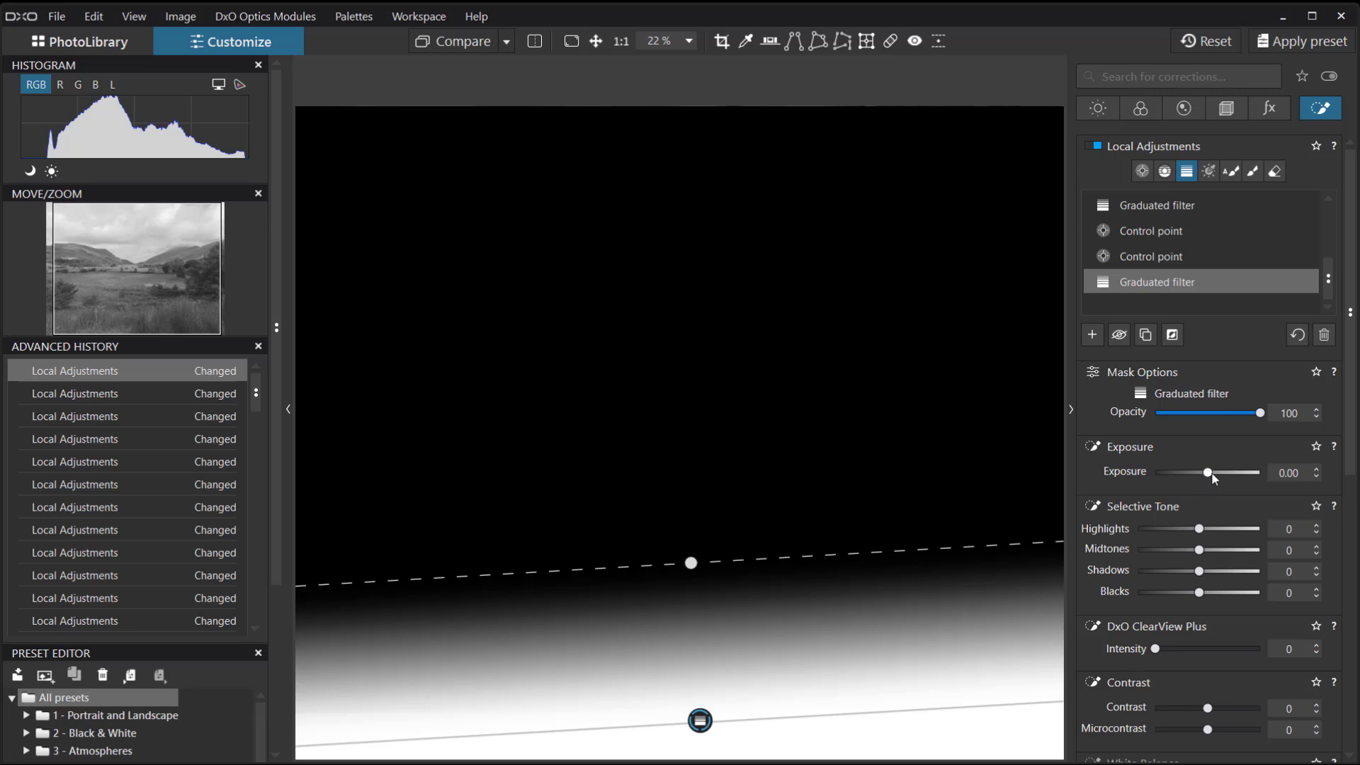
# - Darken the foreground graduated filter with exposure -1.60 and shadows -18, and set its ClearView Plus intensity to 85
pyautogui.moveTo(1210, 475)
pyautogui.mouseDown()
pyautogui.moveTo(1252, 474)
pyautogui.moveTo(1185, 482)
pyautogui.mouseUp()
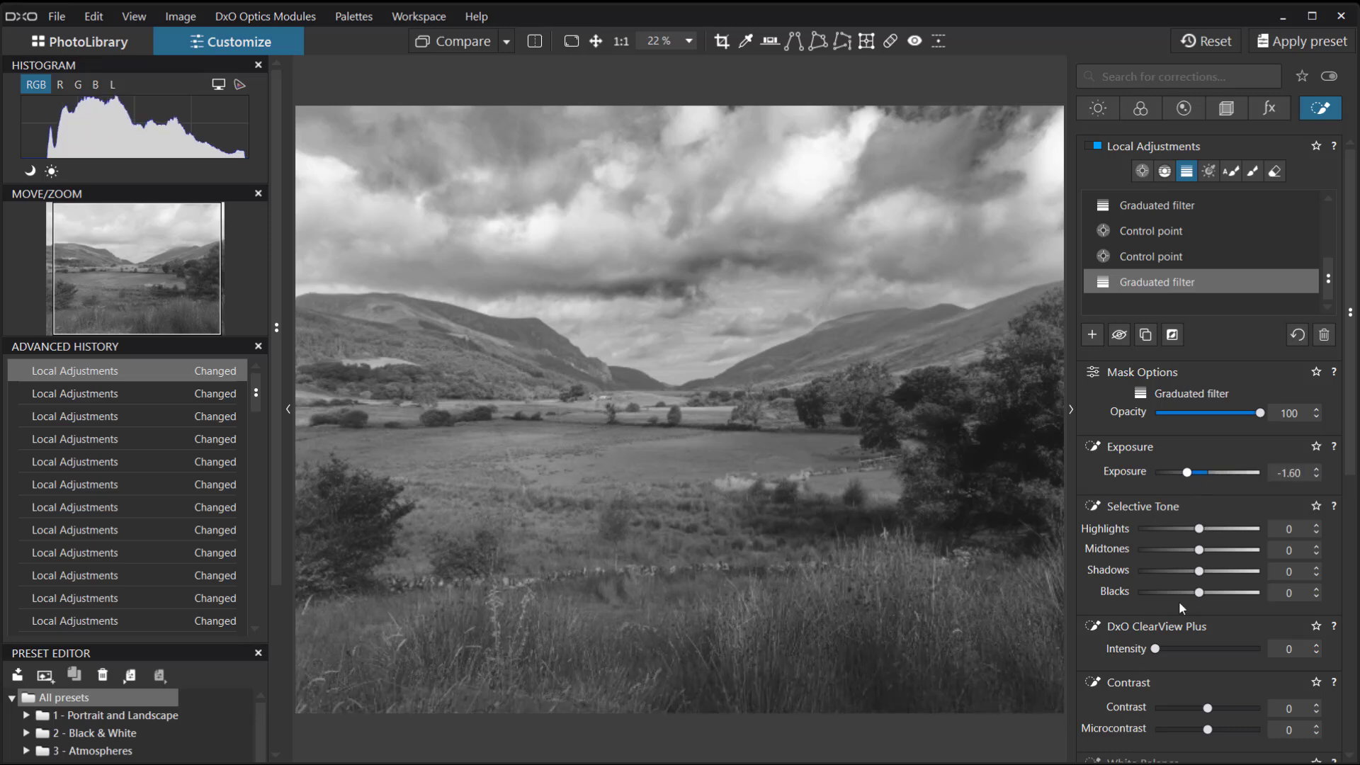
pyautogui.moveTo(1199, 571); pyautogui.dragTo(1189, 573)
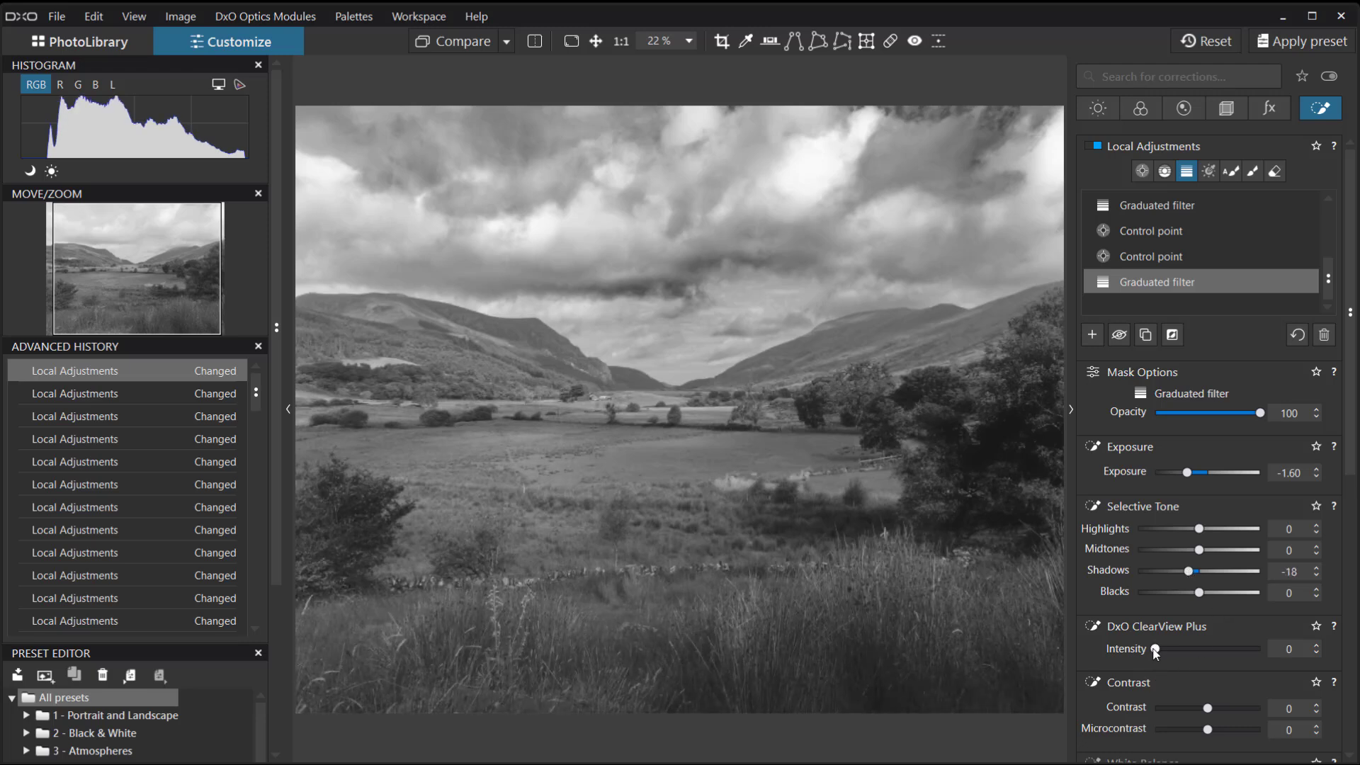
pyautogui.moveTo(1156, 649); pyautogui.dragTo(1245, 649)
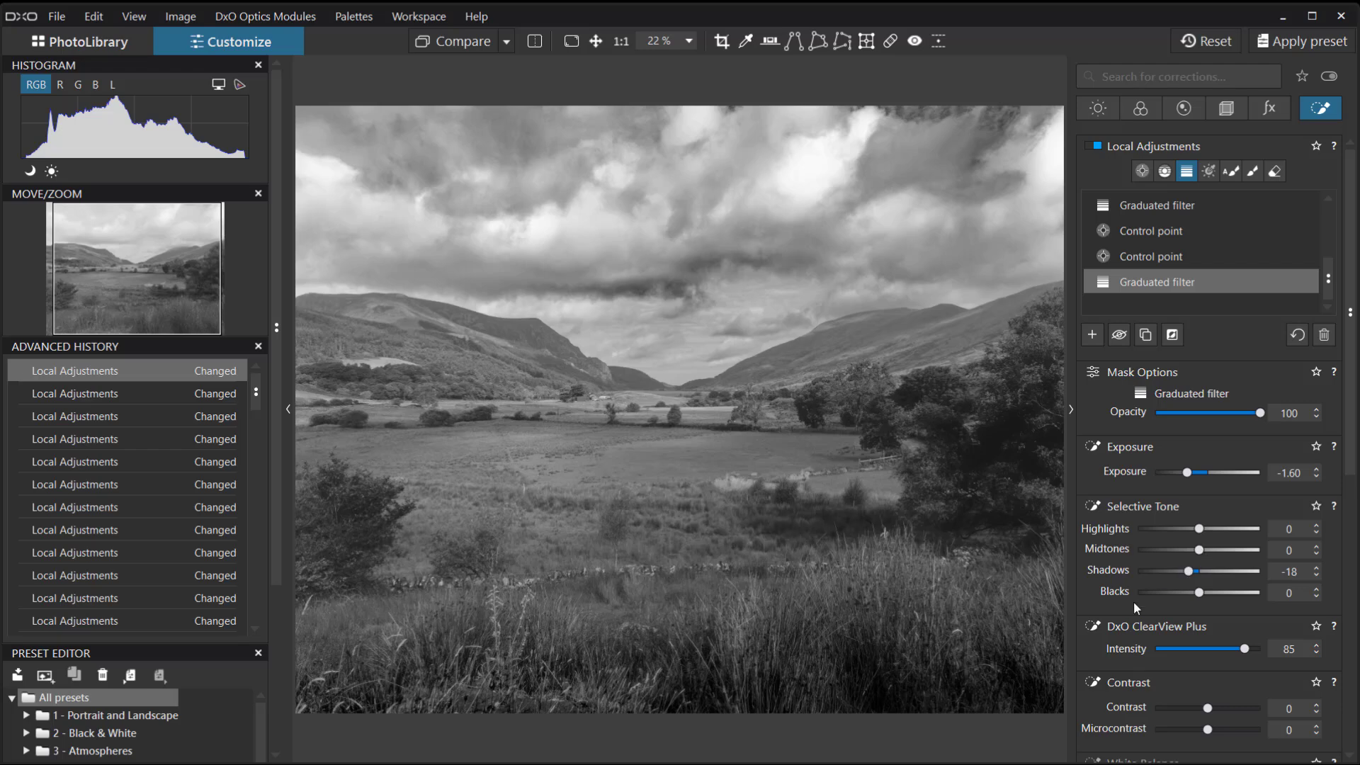
# - Shift the foreground filter's base line slightly lower and set highlights to 39, contrast to 34 and microcontrast to 25
pyautogui.moveTo(941, 674)
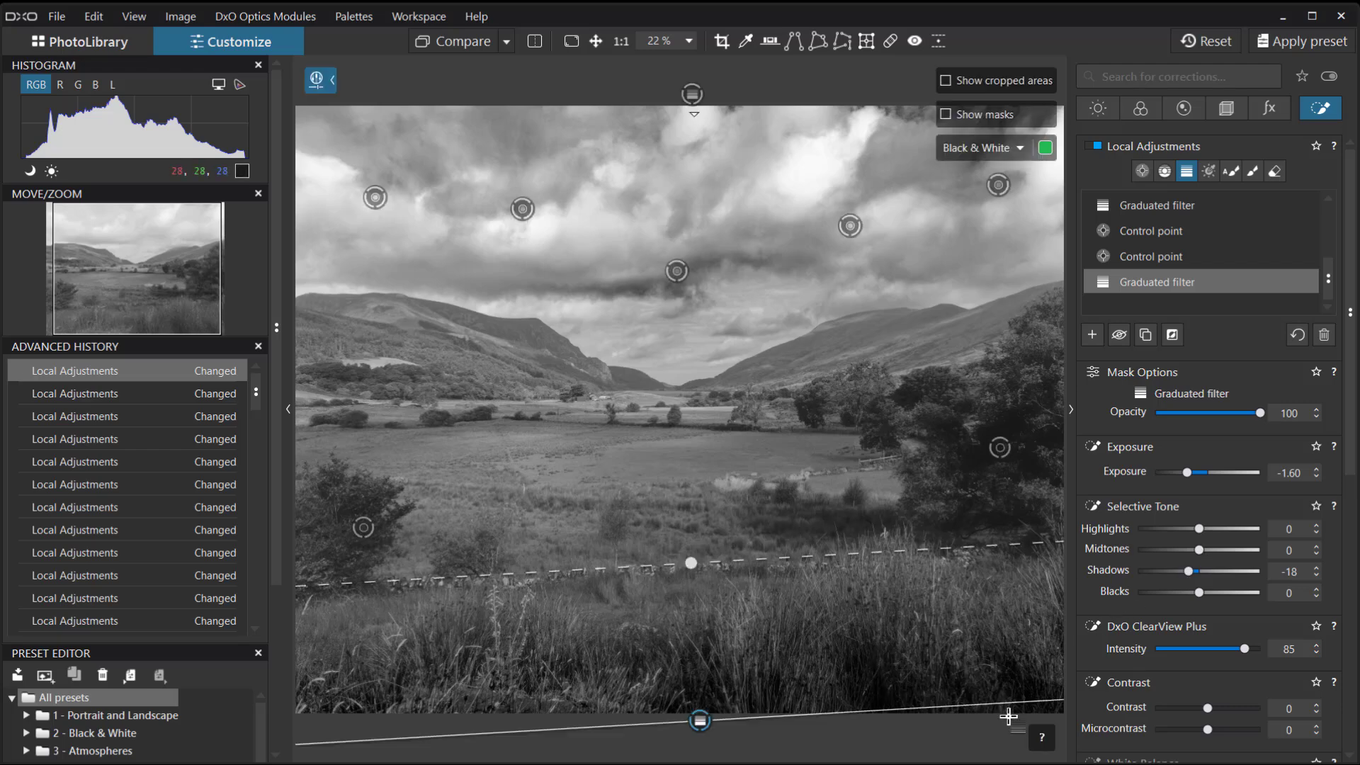
pyautogui.moveTo(1035, 700); pyautogui.dragTo(1036, 723)
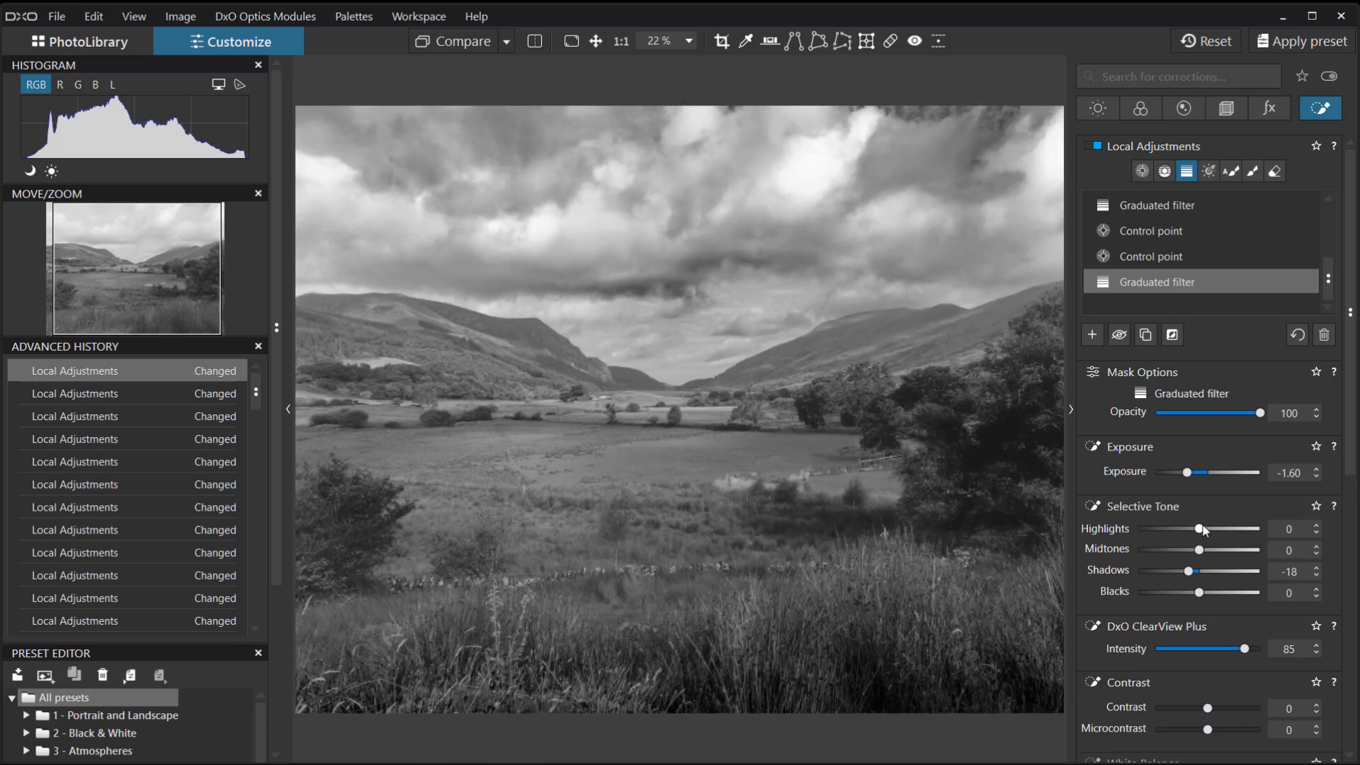
pyautogui.moveTo(1202, 531); pyautogui.dragTo(1221, 534)
pyautogui.moveTo(1209, 709)
pyautogui.mouseDown()
pyautogui.moveTo(1228, 706)
pyautogui.moveTo(1214, 730)
pyautogui.moveTo(1240, 728)
pyautogui.moveTo(1225, 729)
pyautogui.mouseUp()
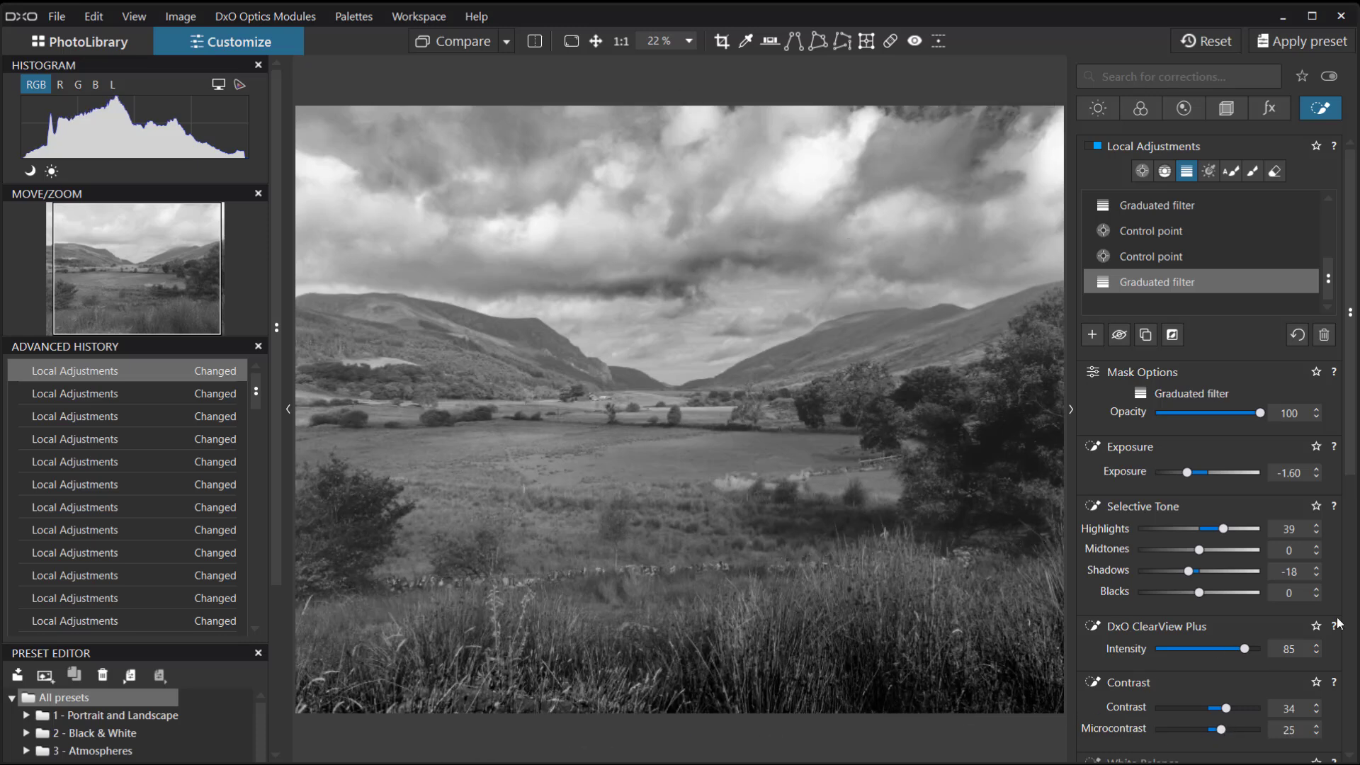
# - Compare the edited photo with its version before the local adjustments
pyautogui.click(473, 41)
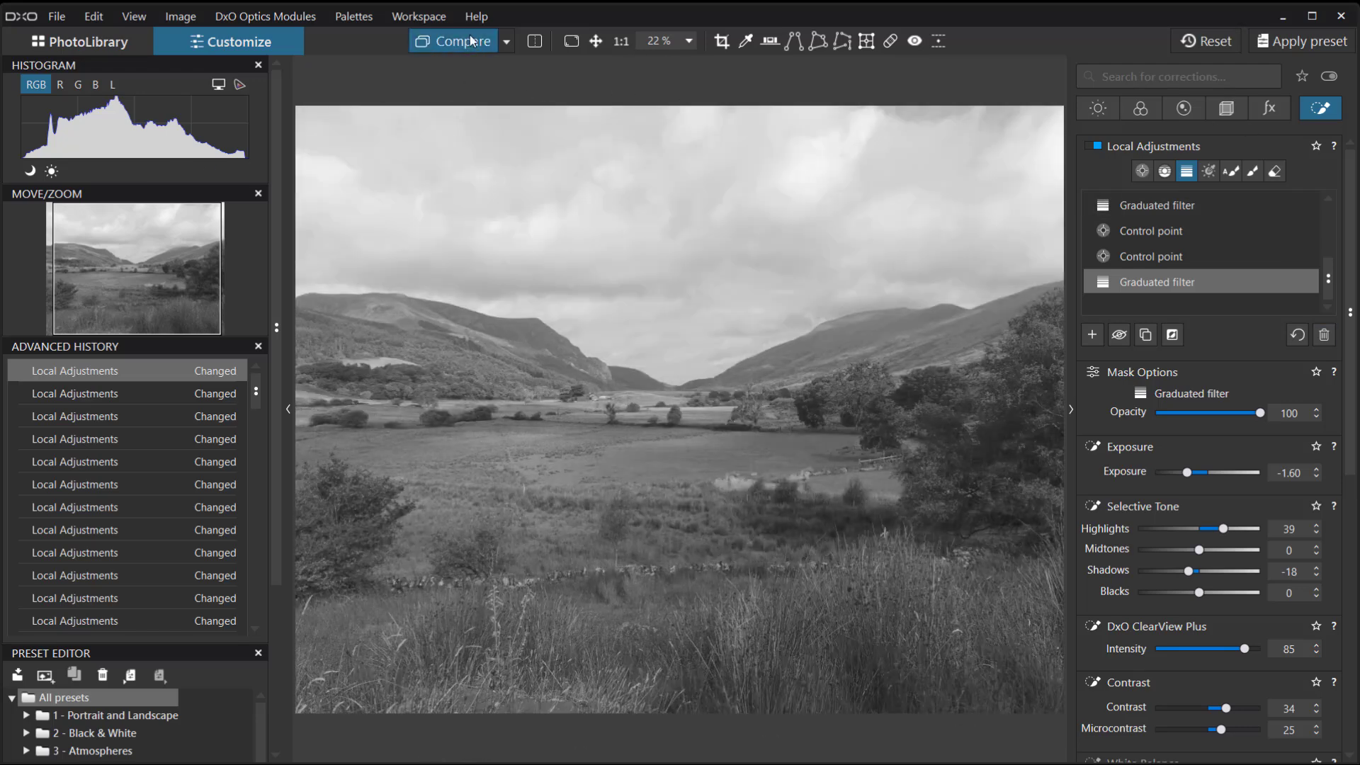
pyautogui.click(473, 41)
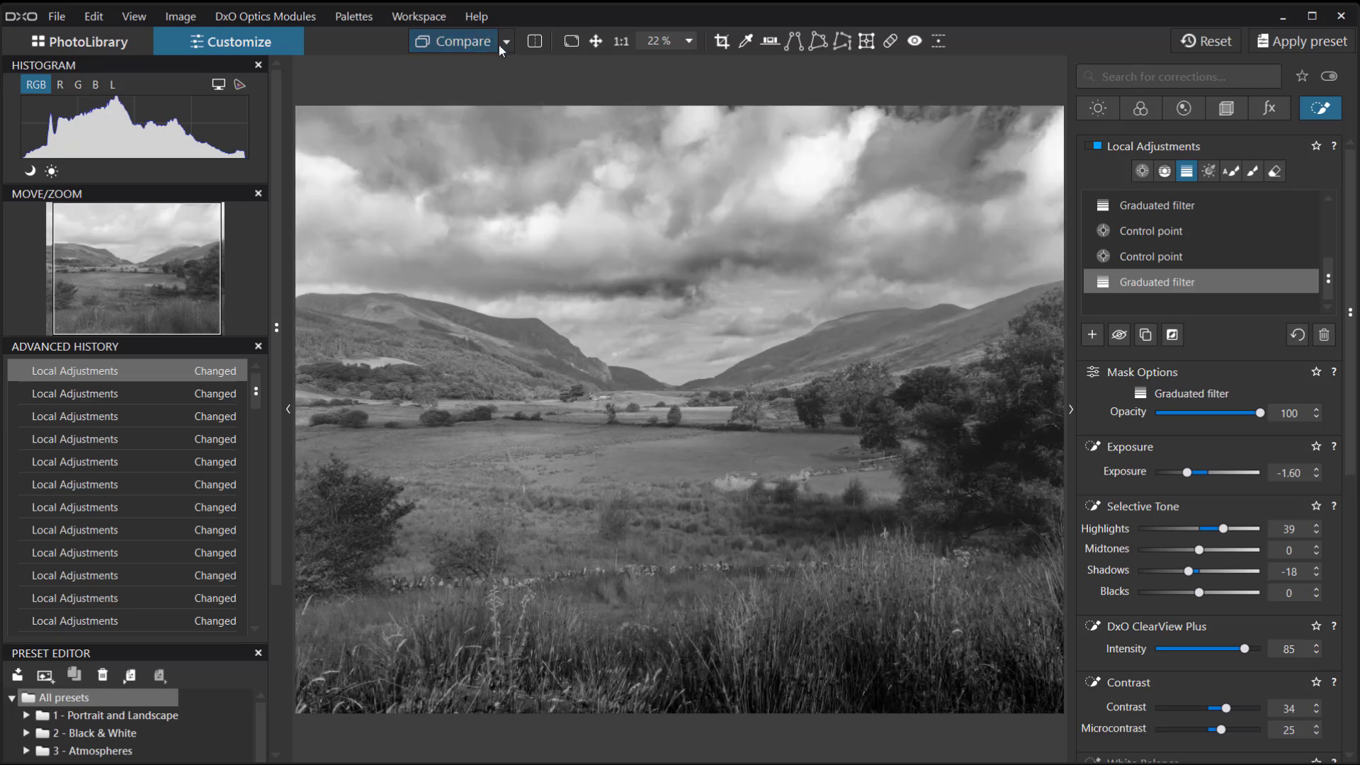
pyautogui.click(479, 41)
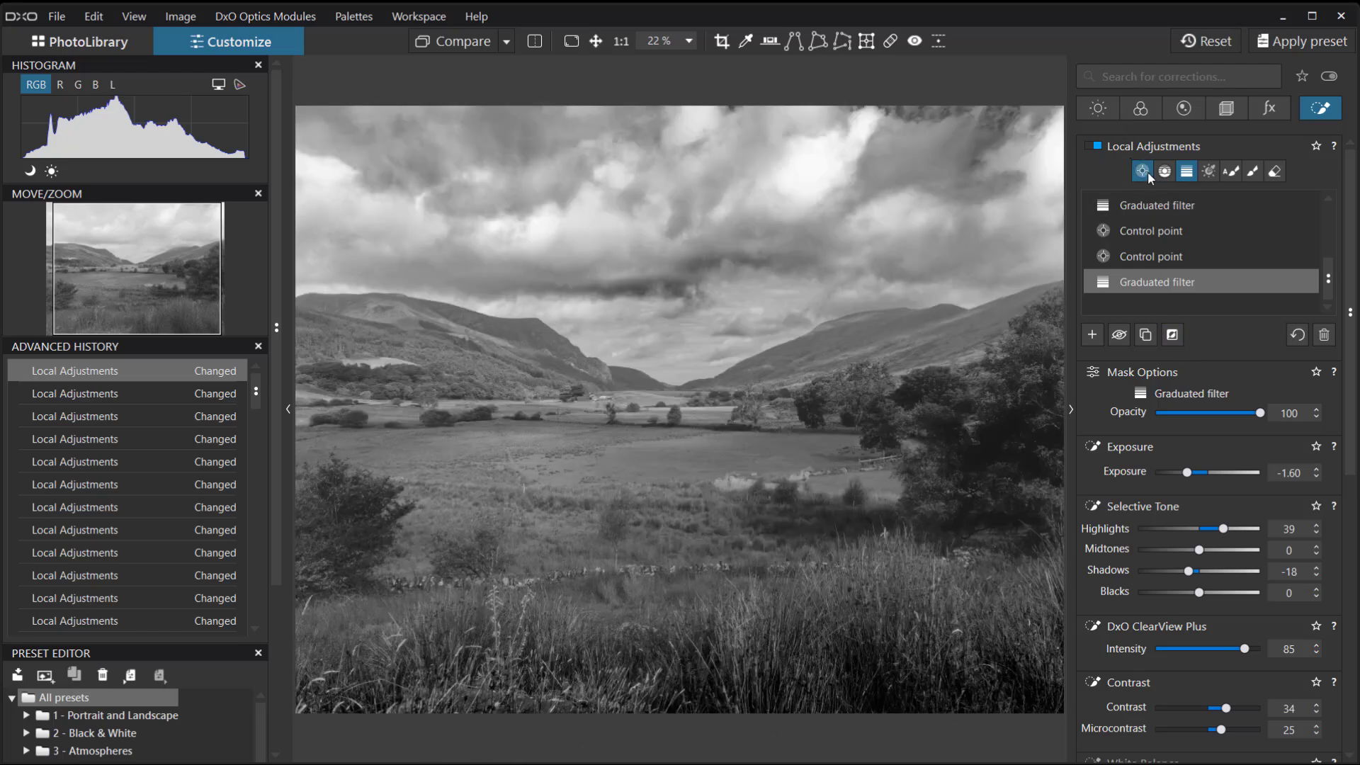
# - Place a control point on the open field left of centre, shrink its radius slightly and set Luma selectivity to 65
pyautogui.click(1147, 171)
pyautogui.click(517, 443)
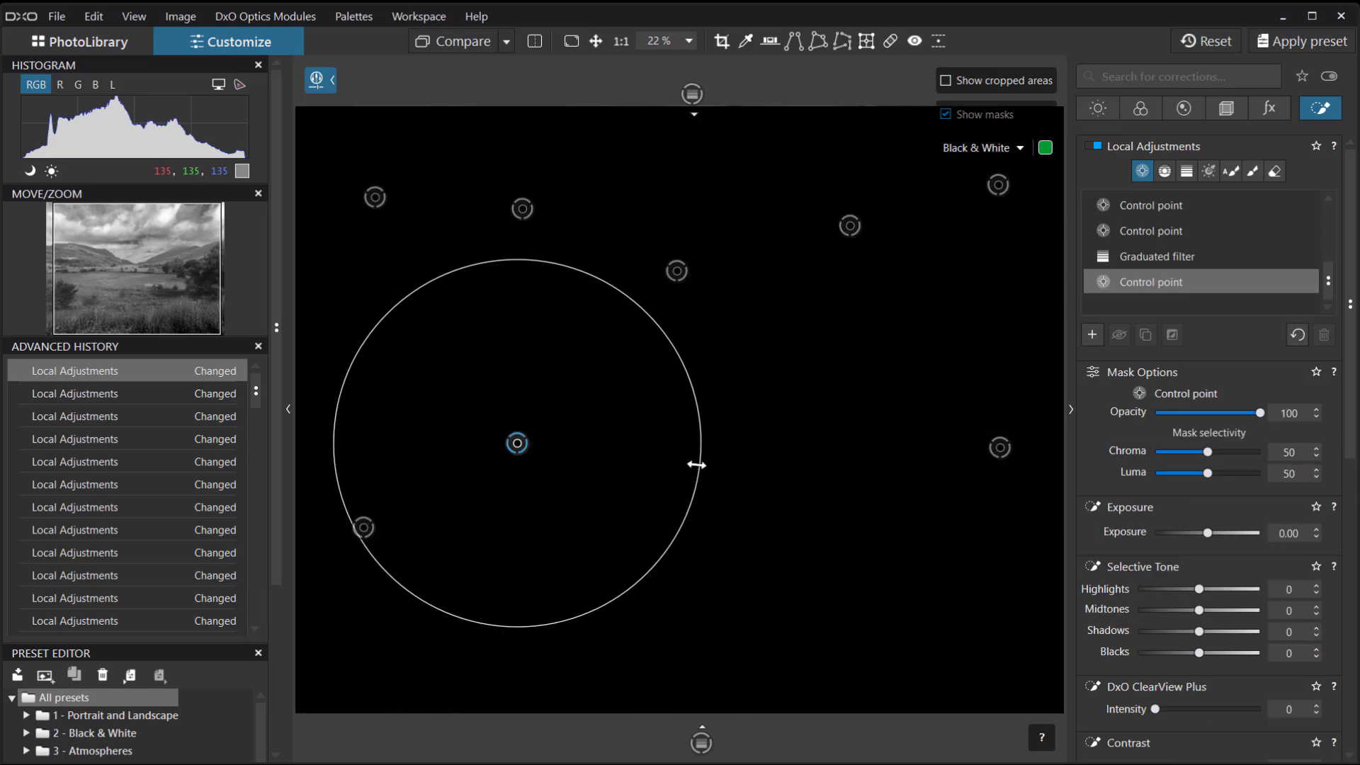
pyautogui.moveTo(695, 464); pyautogui.dragTo(662, 459)
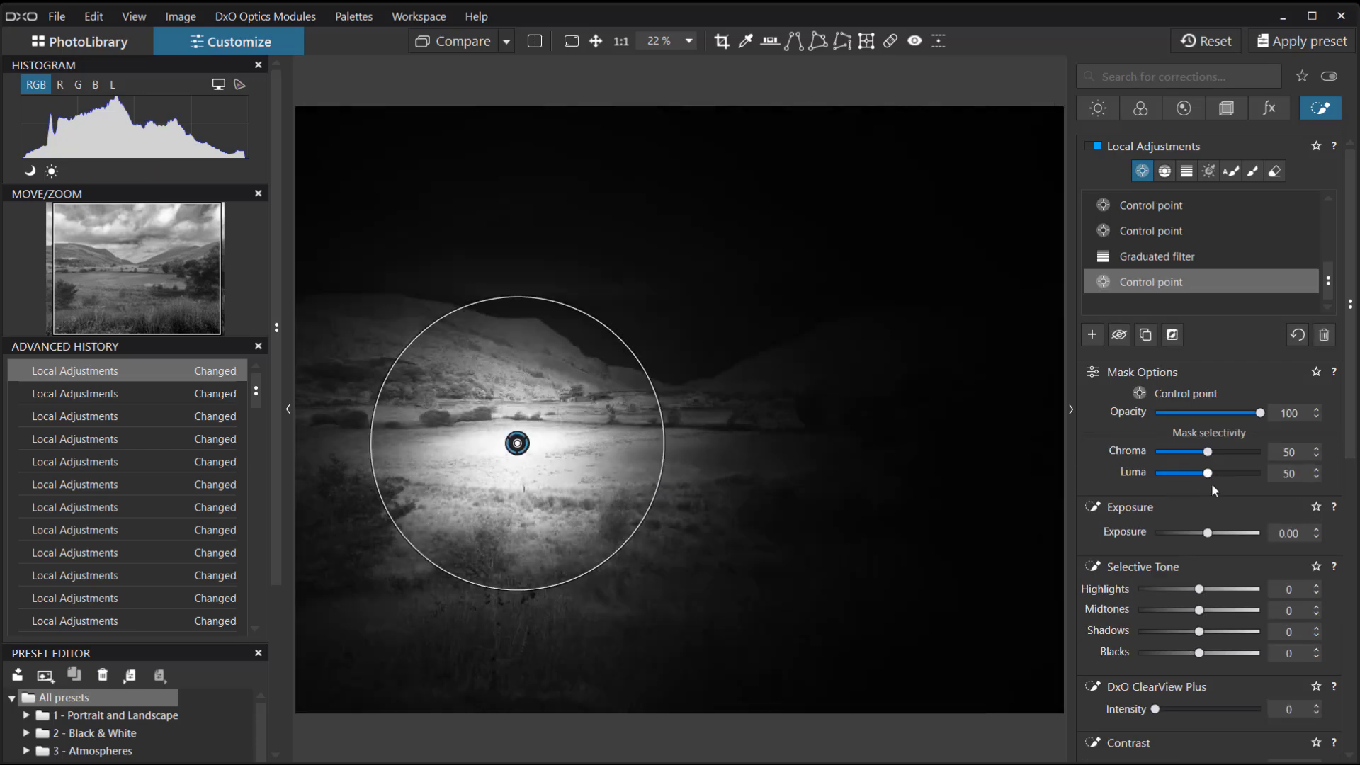
pyautogui.moveTo(1207, 475); pyautogui.dragTo(1227, 475)
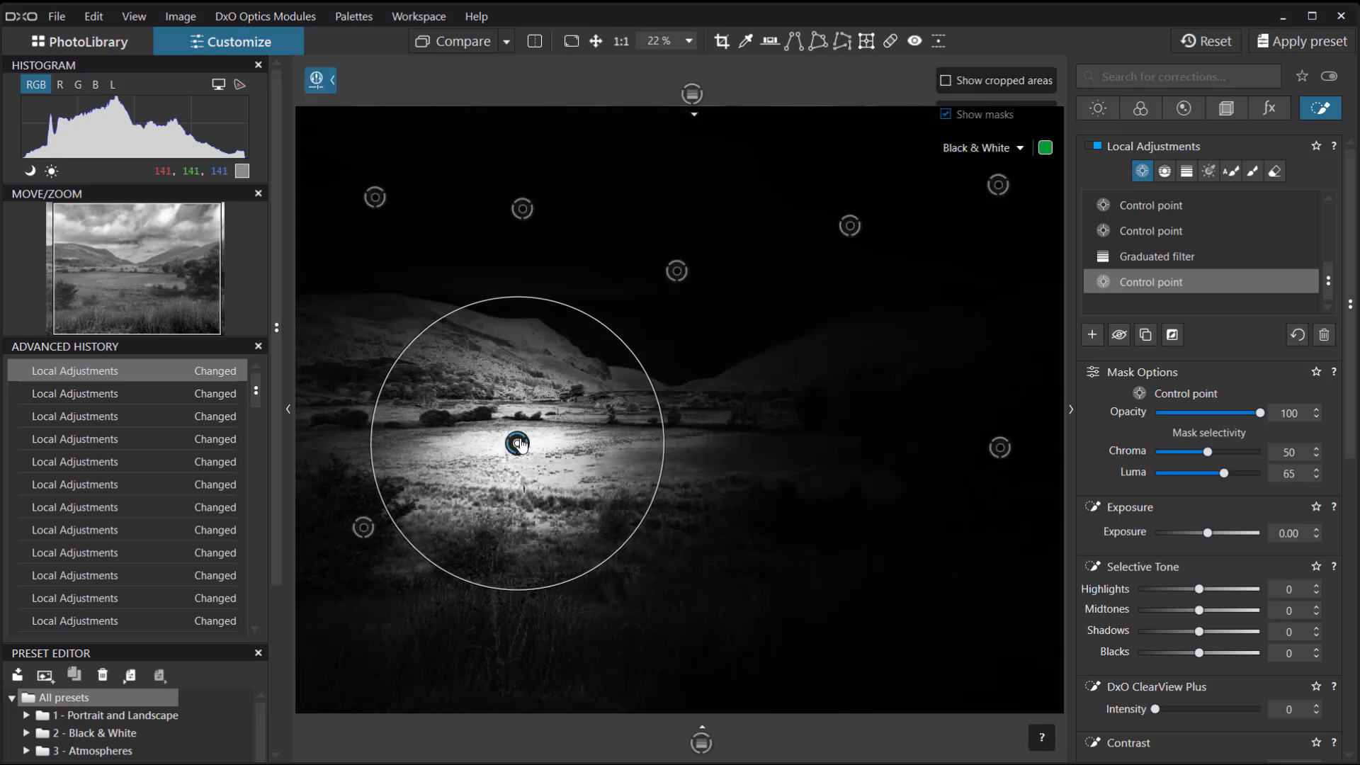
# - Fine-tune the field control point's position and radius so its mask centres on the bright grass left of the photo's centre
pyautogui.moveTo(515, 441); pyautogui.dragTo(468, 448)
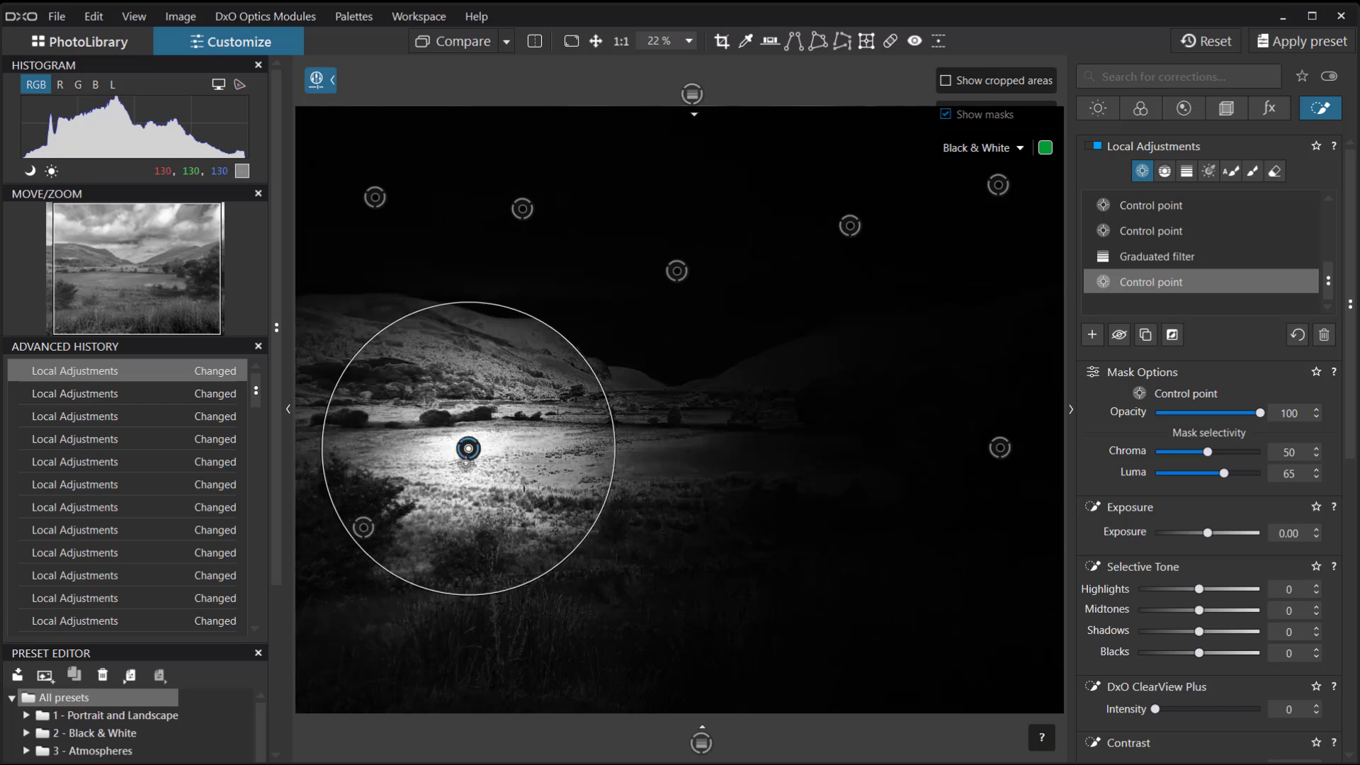
pyautogui.moveTo(473, 457); pyautogui.dragTo(544, 460)
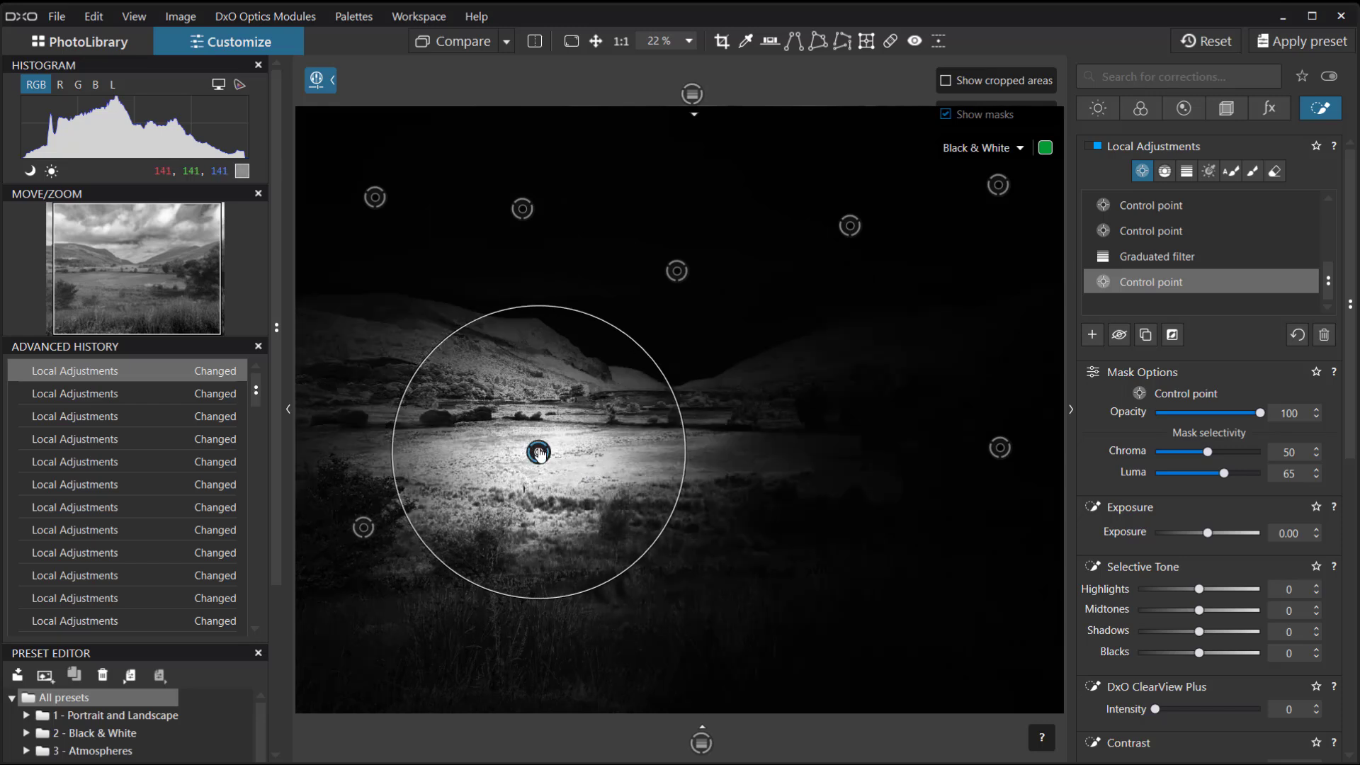
pyautogui.moveTo(536, 453); pyautogui.dragTo(531, 451)
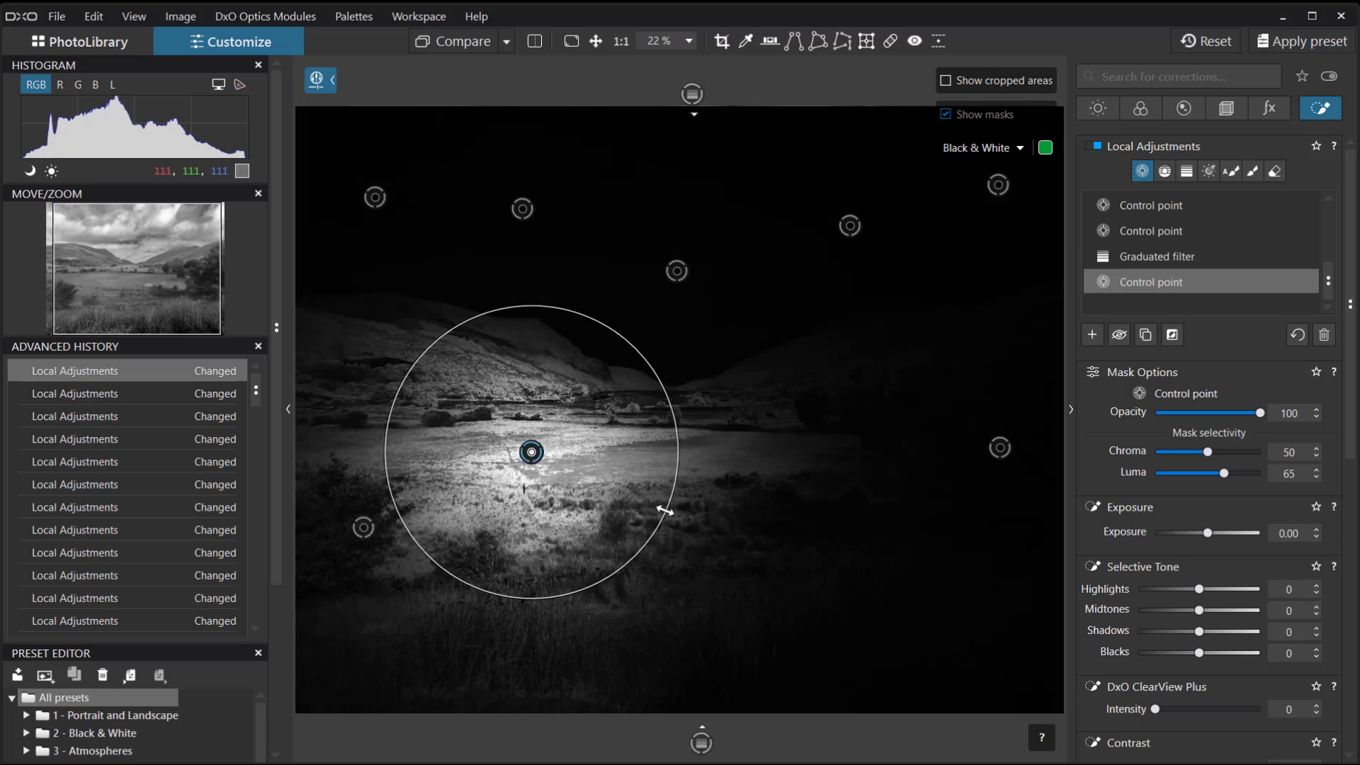
pyautogui.moveTo(640, 556); pyautogui.dragTo(631, 537)
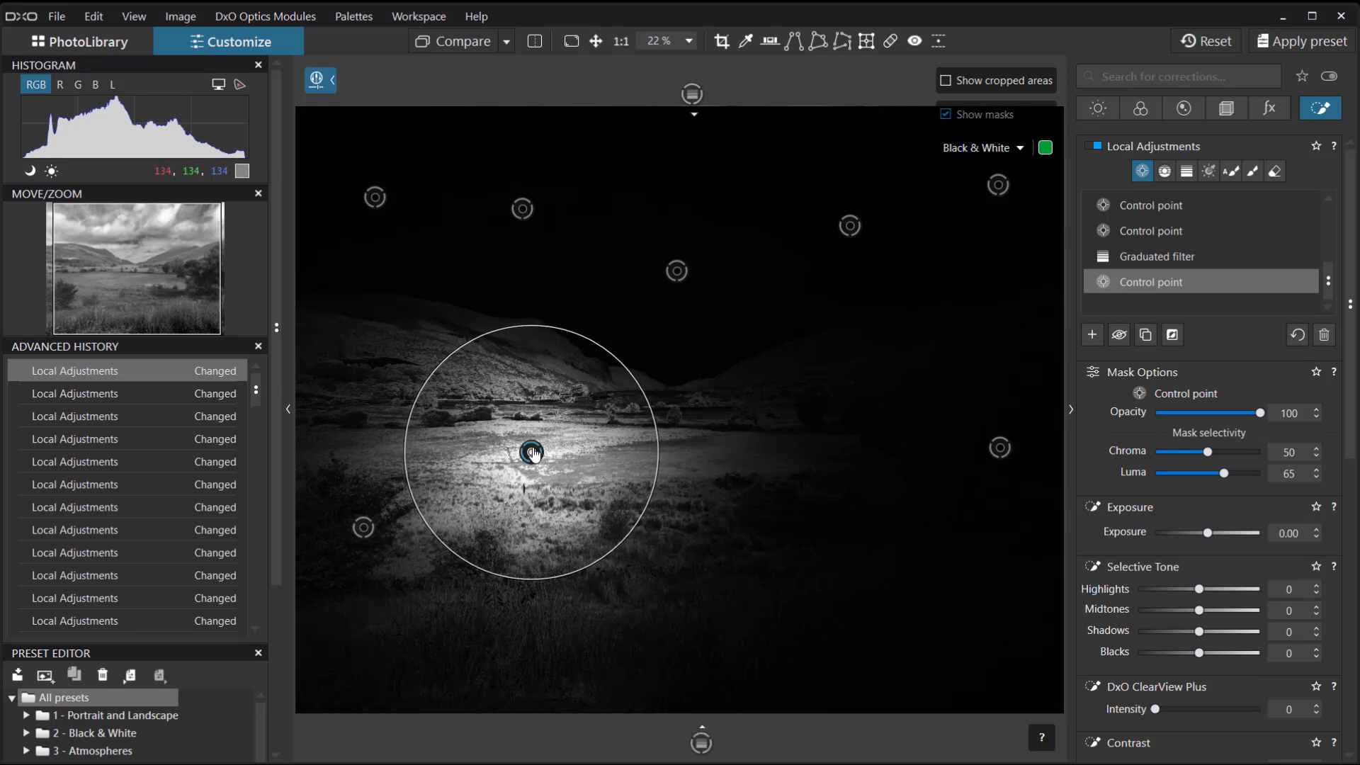
pyautogui.moveTo(532, 452); pyautogui.dragTo(511, 450)
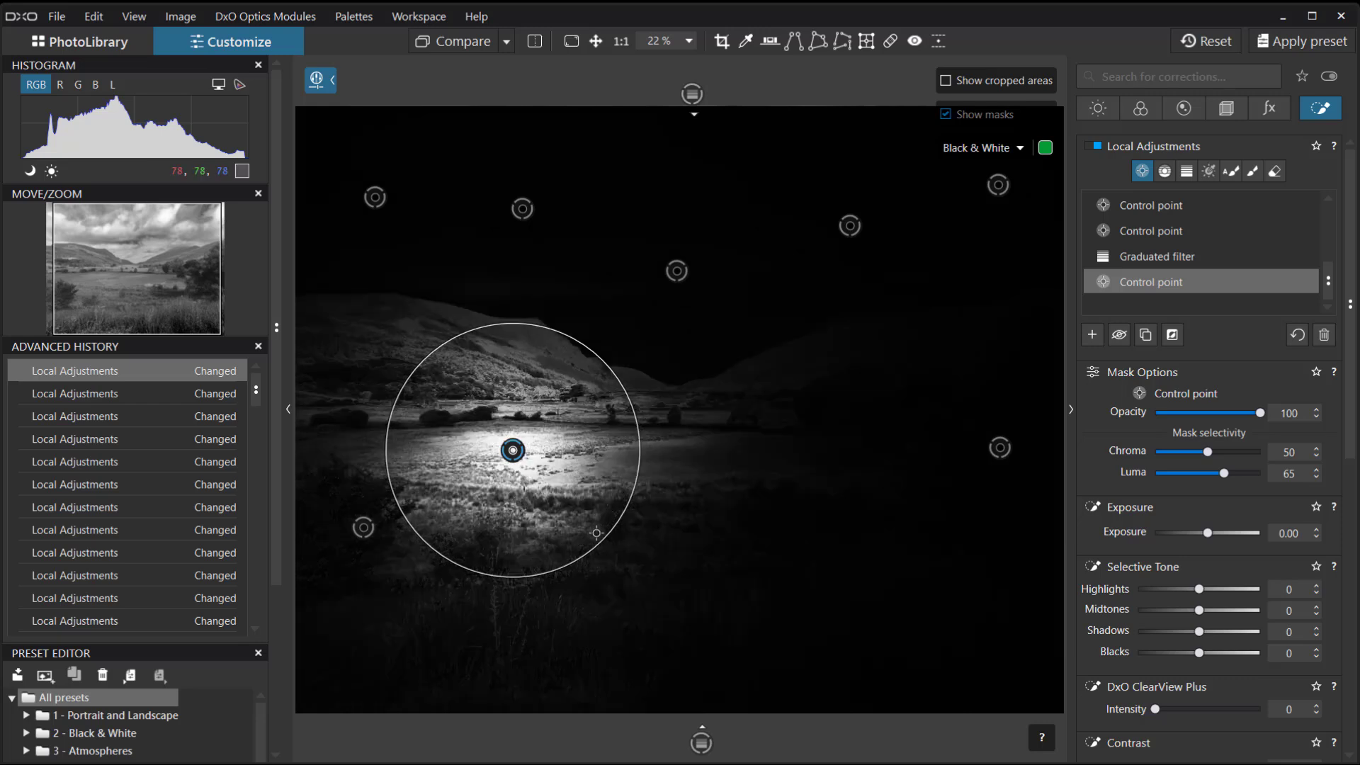
pyautogui.moveTo(612, 532); pyautogui.dragTo(623, 540)
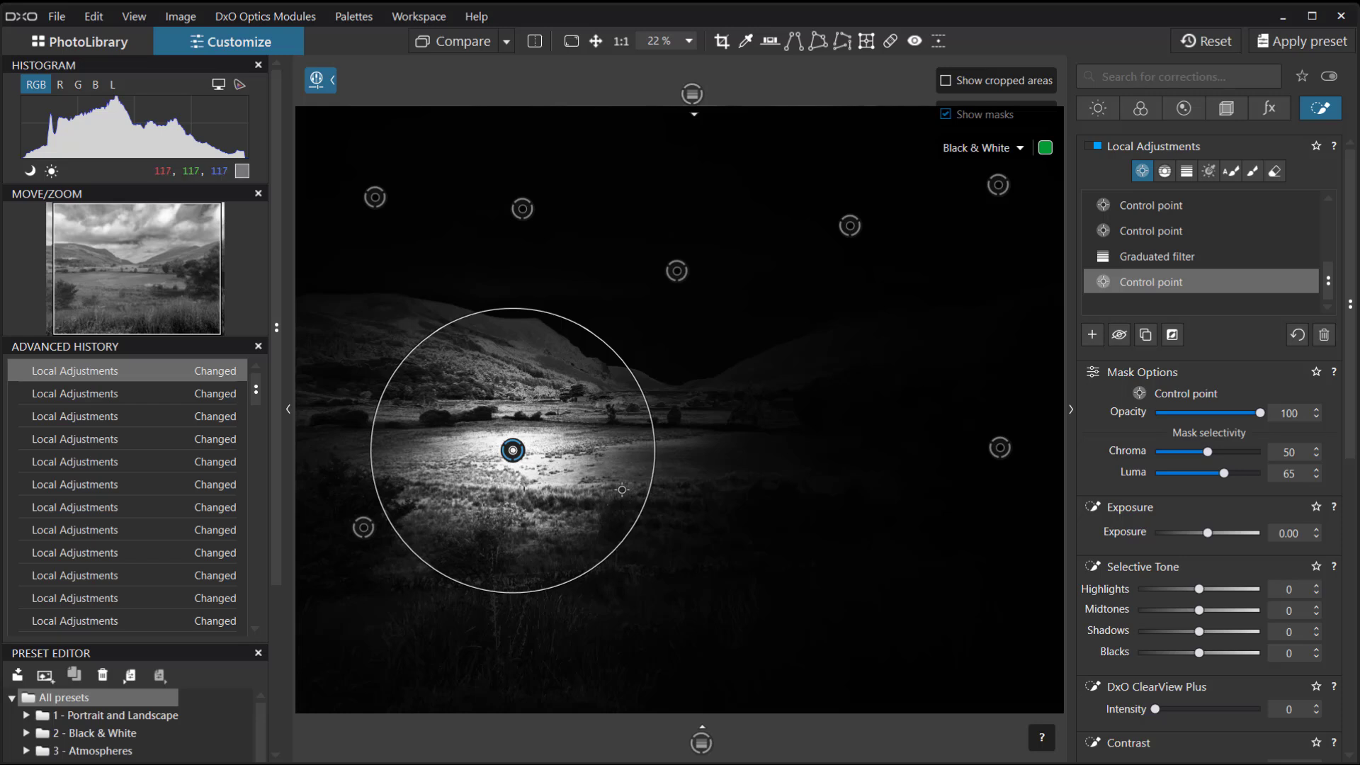
pyautogui.moveTo(658, 458)
pyautogui.mouseDown()
pyautogui.moveTo(682, 459)
pyautogui.moveTo(661, 460)
pyautogui.mouseUp()
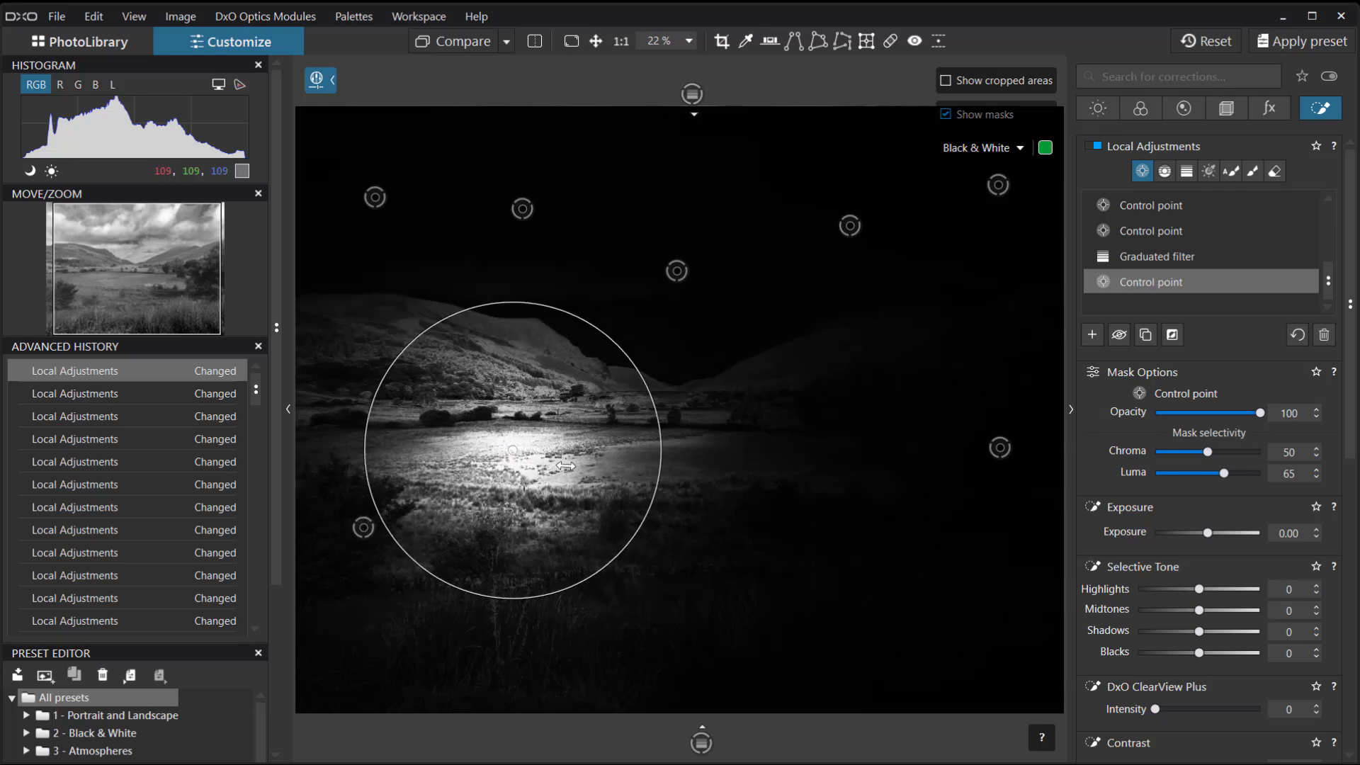
pyautogui.moveTo(526, 465); pyautogui.dragTo(551, 469)
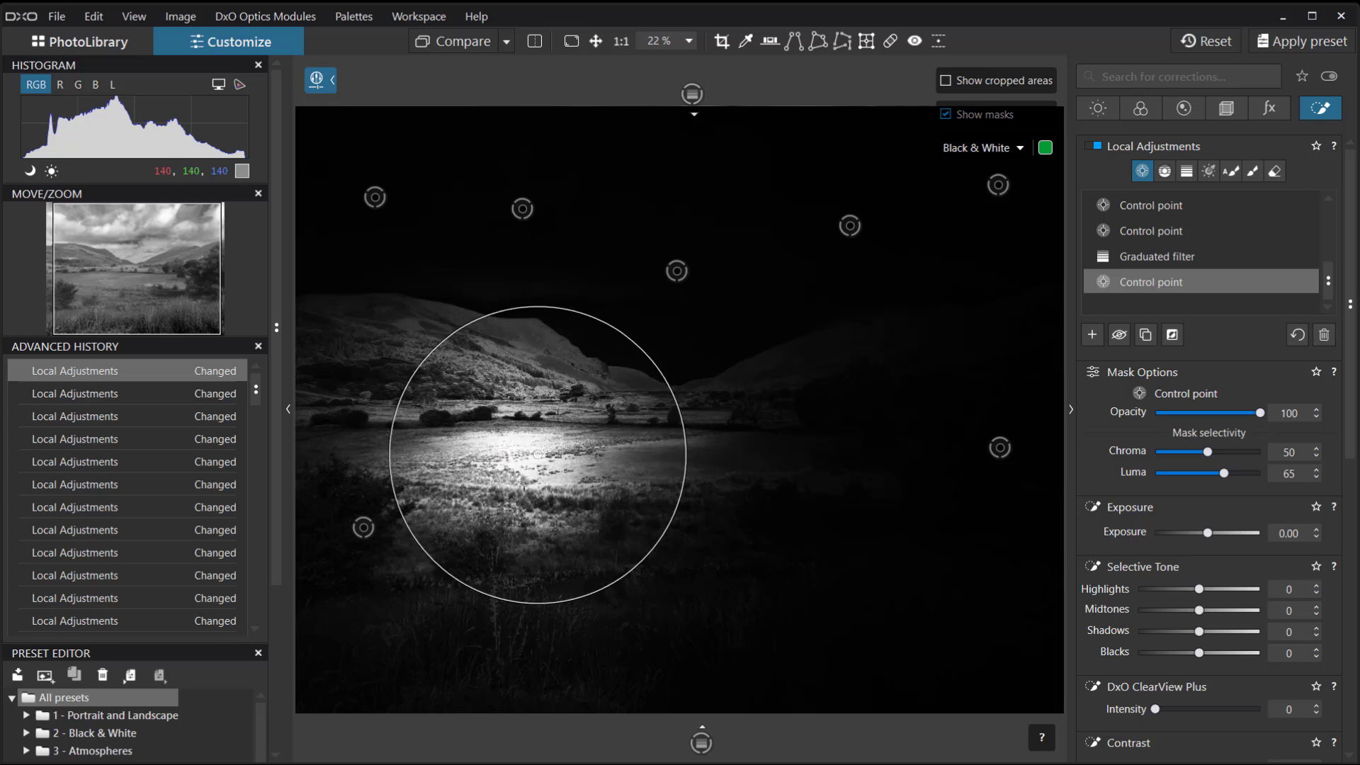
# - Set the field control point's selectivity to Chroma 52 and Luma 62, and its midtones and blacks to -55 each
pyautogui.moveTo(1208, 452)
pyautogui.mouseDown()
pyautogui.moveTo(1206, 466)
pyautogui.moveTo(1202, 455)
pyautogui.moveTo(1223, 457)
pyautogui.mouseUp()
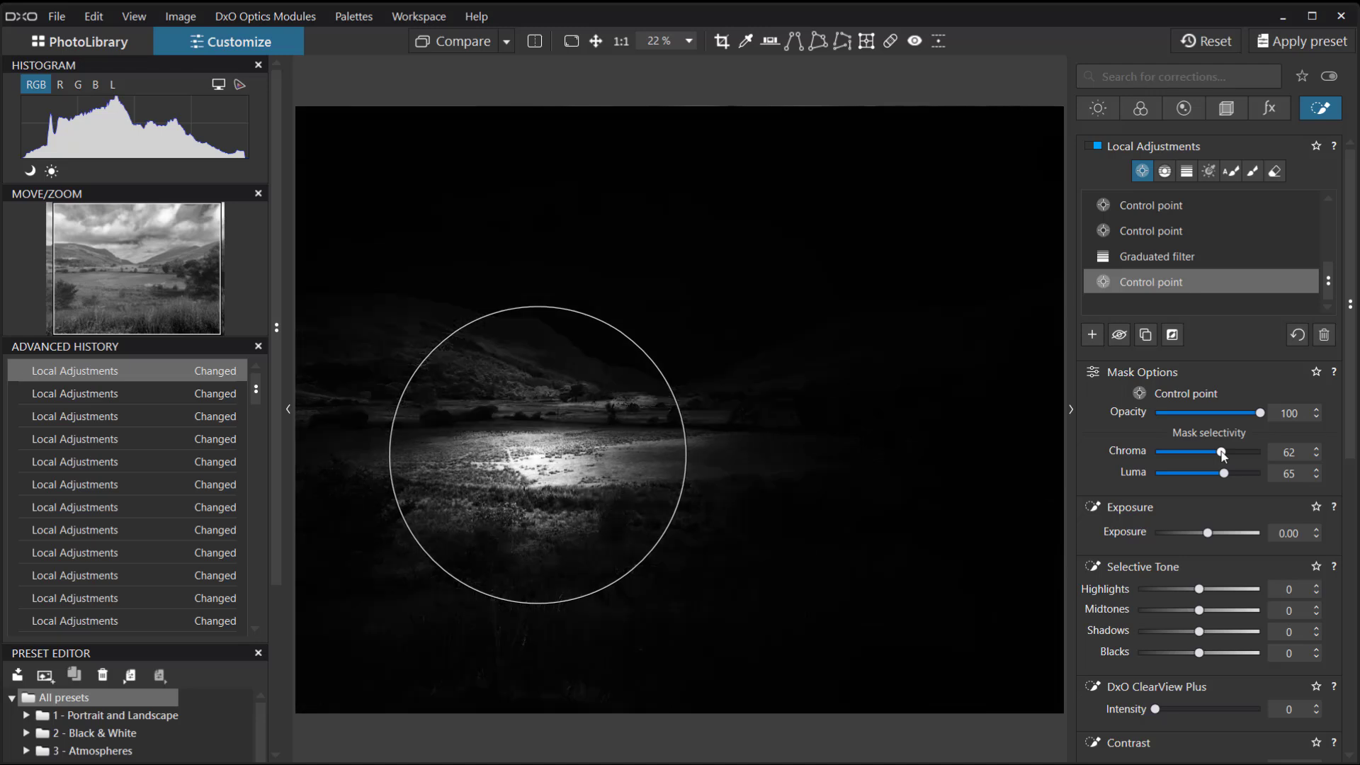
pyautogui.moveTo(1227, 478)
pyautogui.mouseDown()
pyautogui.moveTo(1196, 479)
pyautogui.moveTo(1223, 476)
pyautogui.mouseUp()
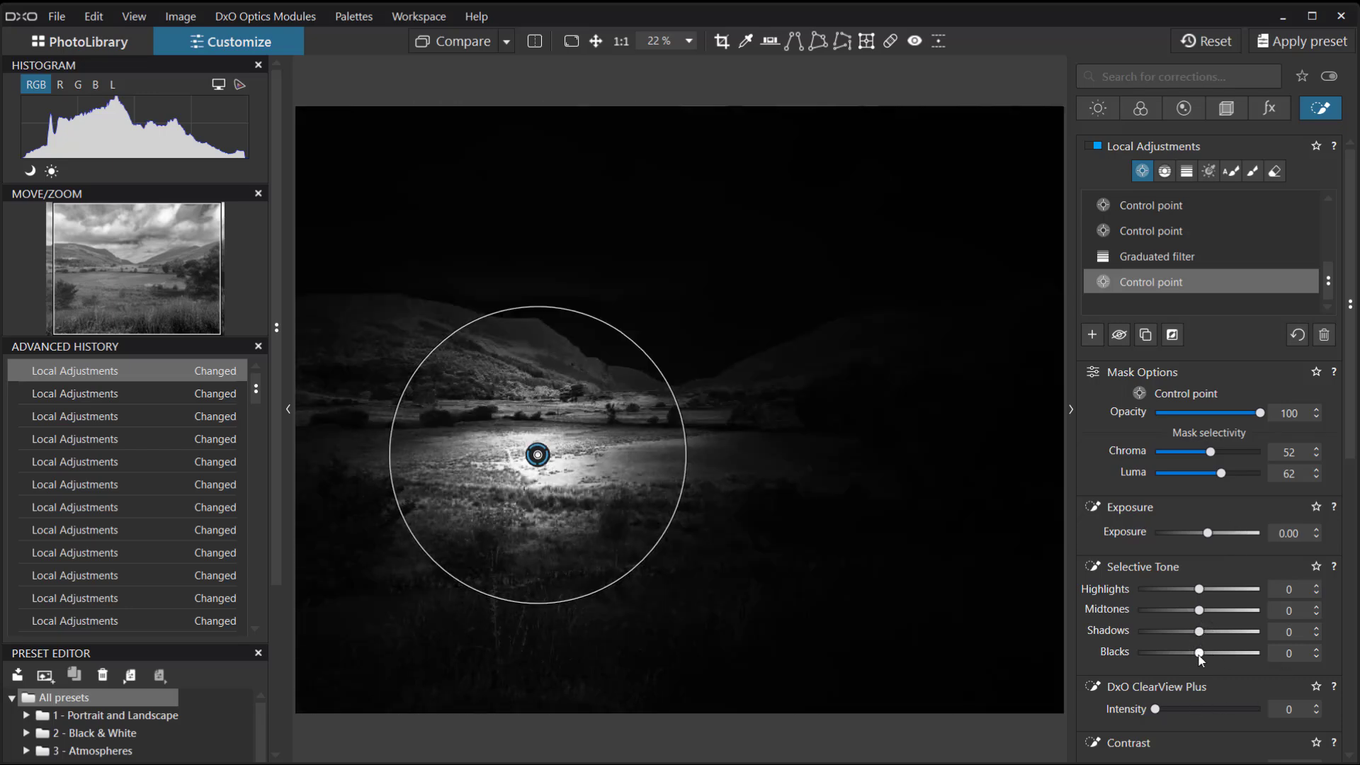
pyautogui.moveTo(1198, 659); pyautogui.dragTo(1166, 657)
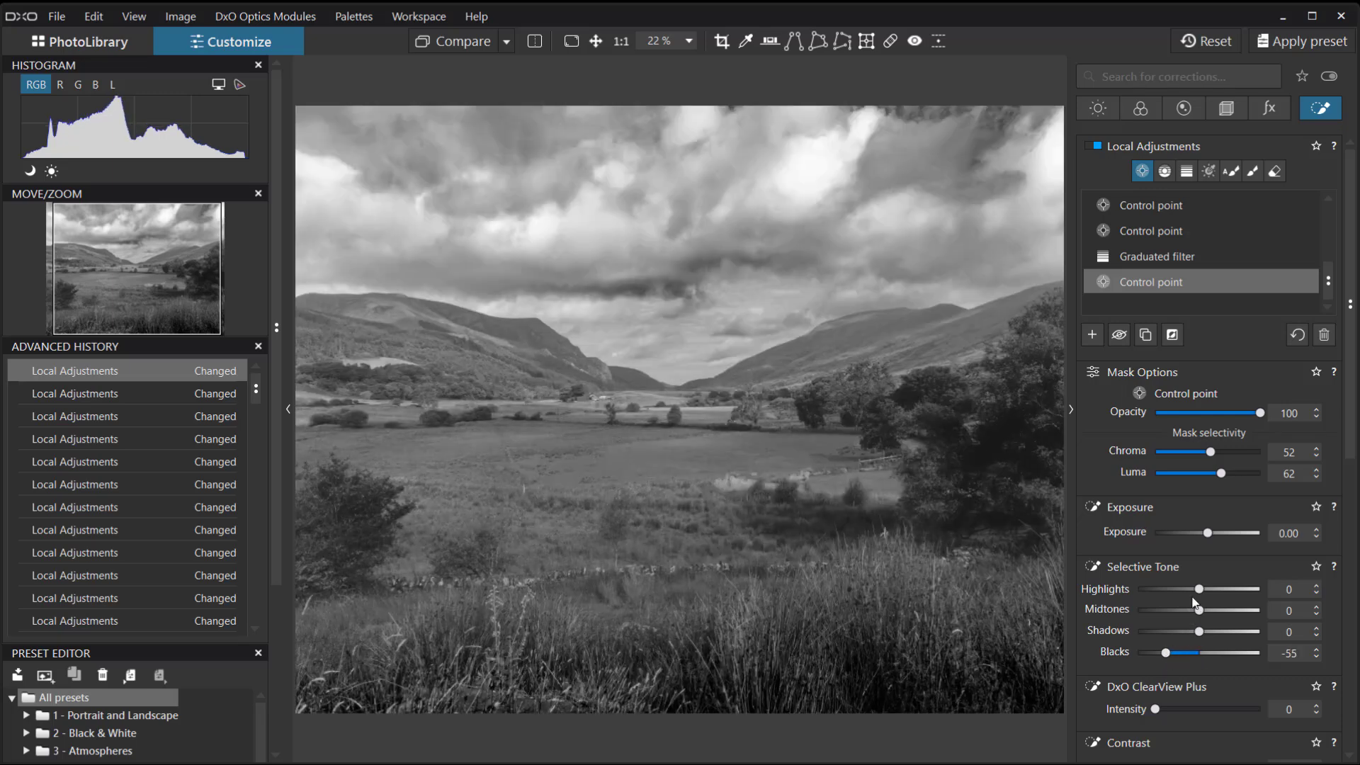
pyautogui.moveTo(1200, 614); pyautogui.dragTo(1167, 623)
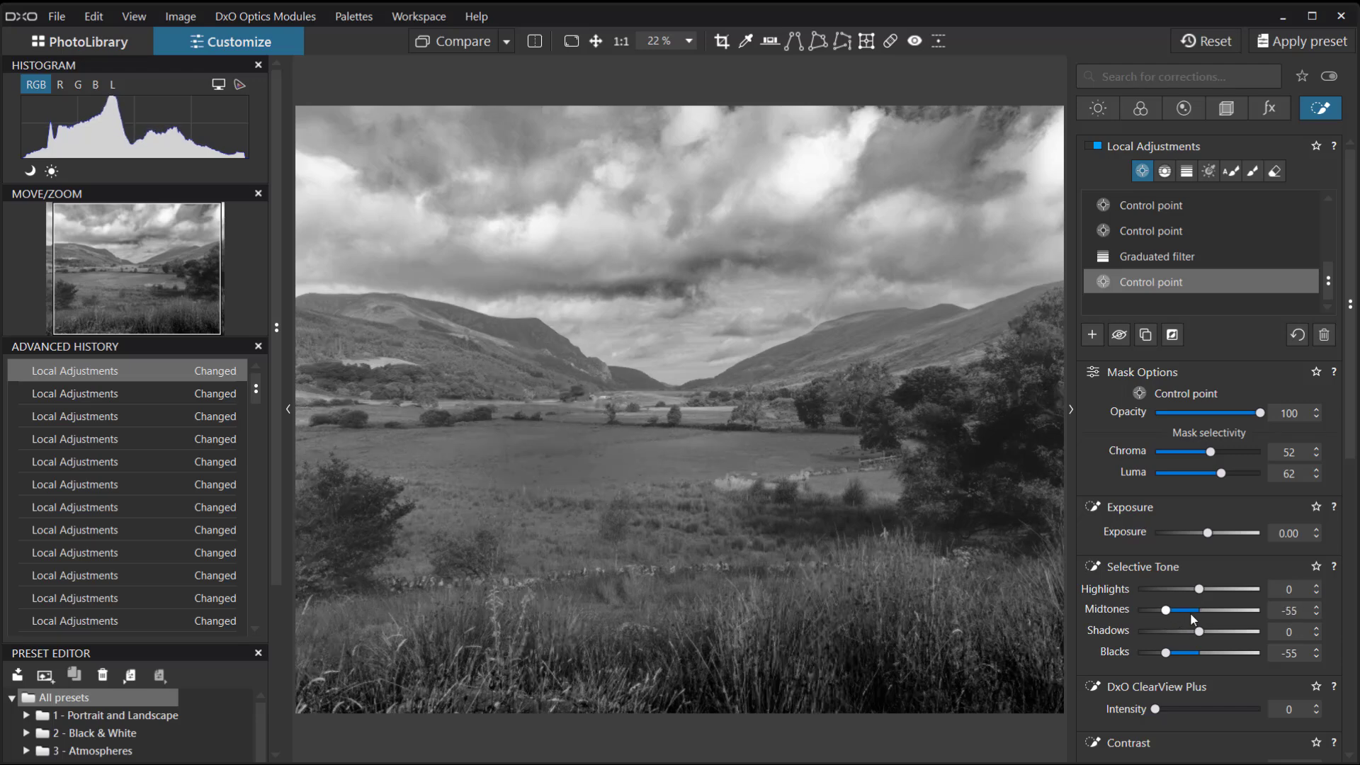
# - Set the field control point's contrast to 44 and raise its microcontrast
pyautogui.scroll(-3, 1222, 661)
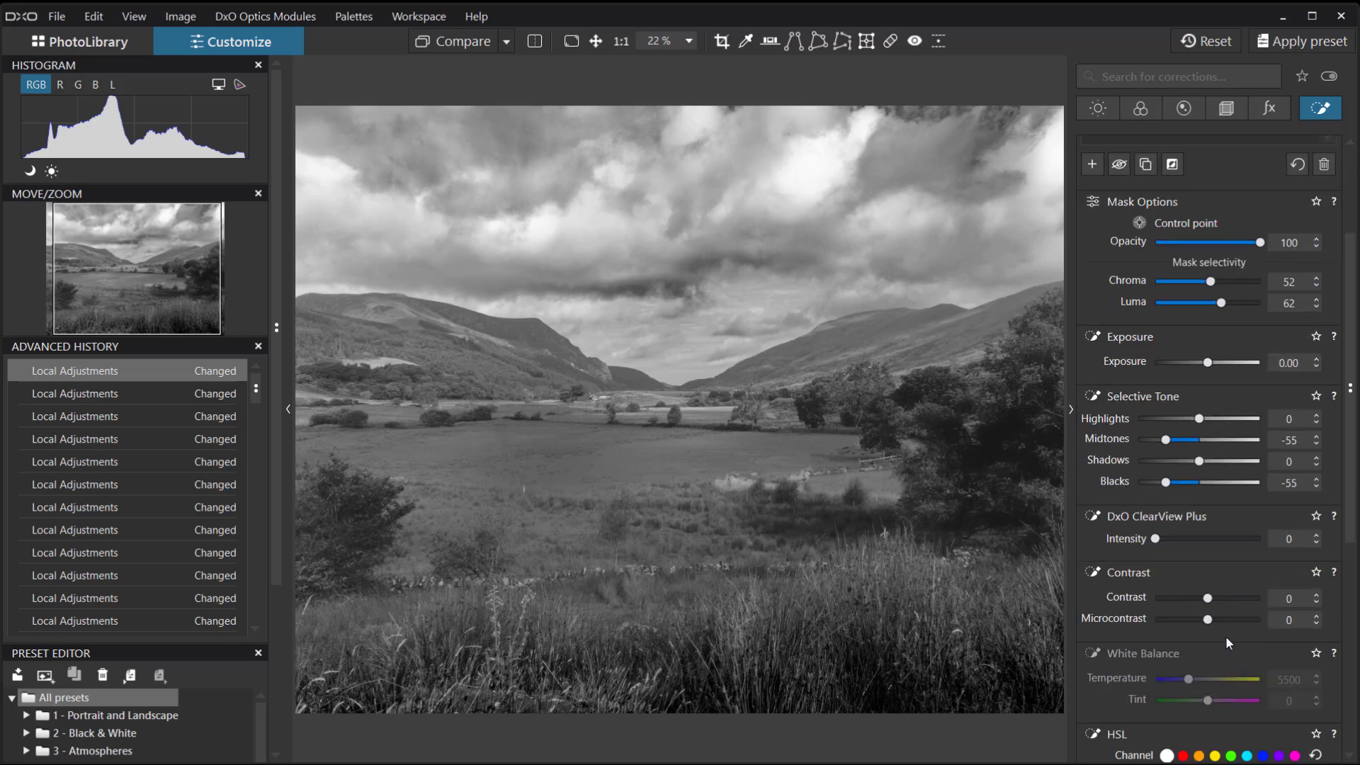
pyautogui.moveTo(1208, 600); pyautogui.dragTo(1233, 600)
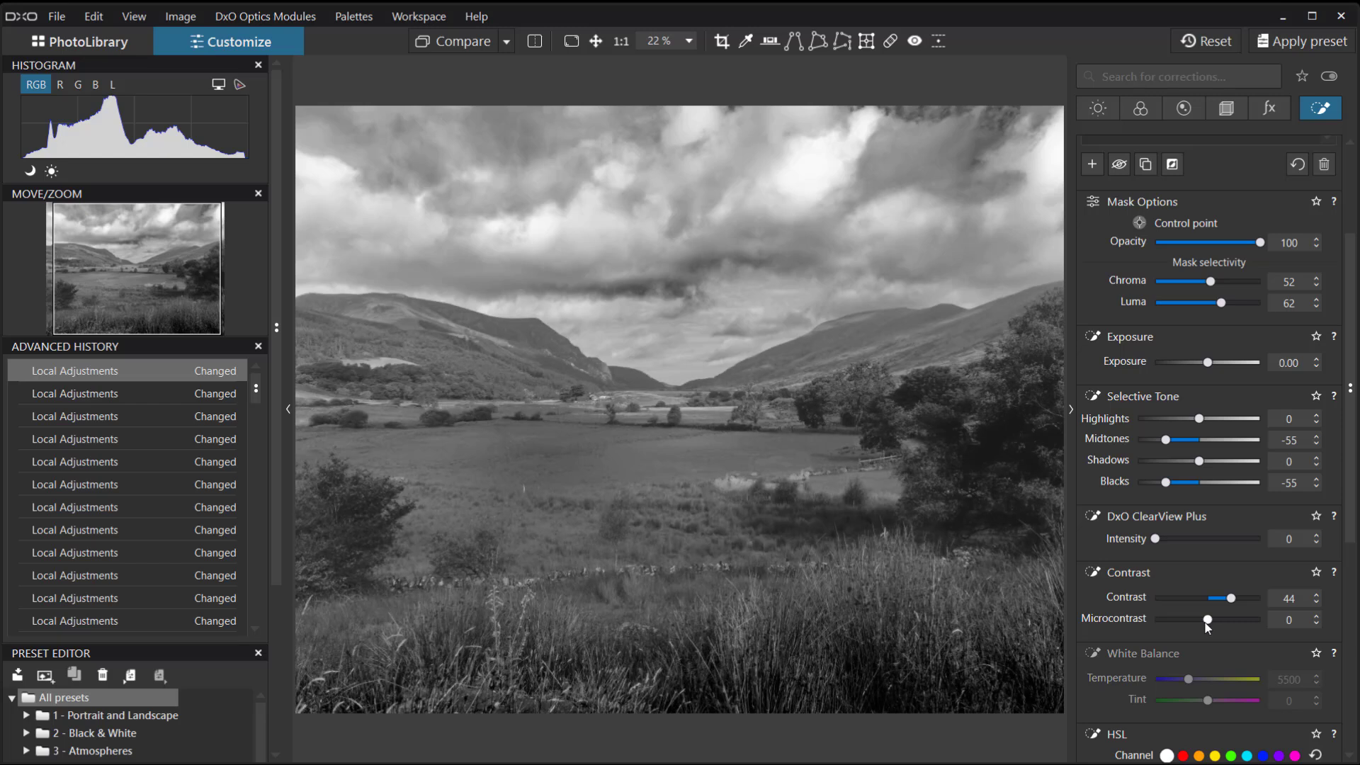
pyautogui.moveTo(1206, 623); pyautogui.dragTo(1224, 623)
# - Paint a new Auto Mask along the hills on the photo's left side and set its shadows to -65
pyautogui.scroll(3, 1315, 325)
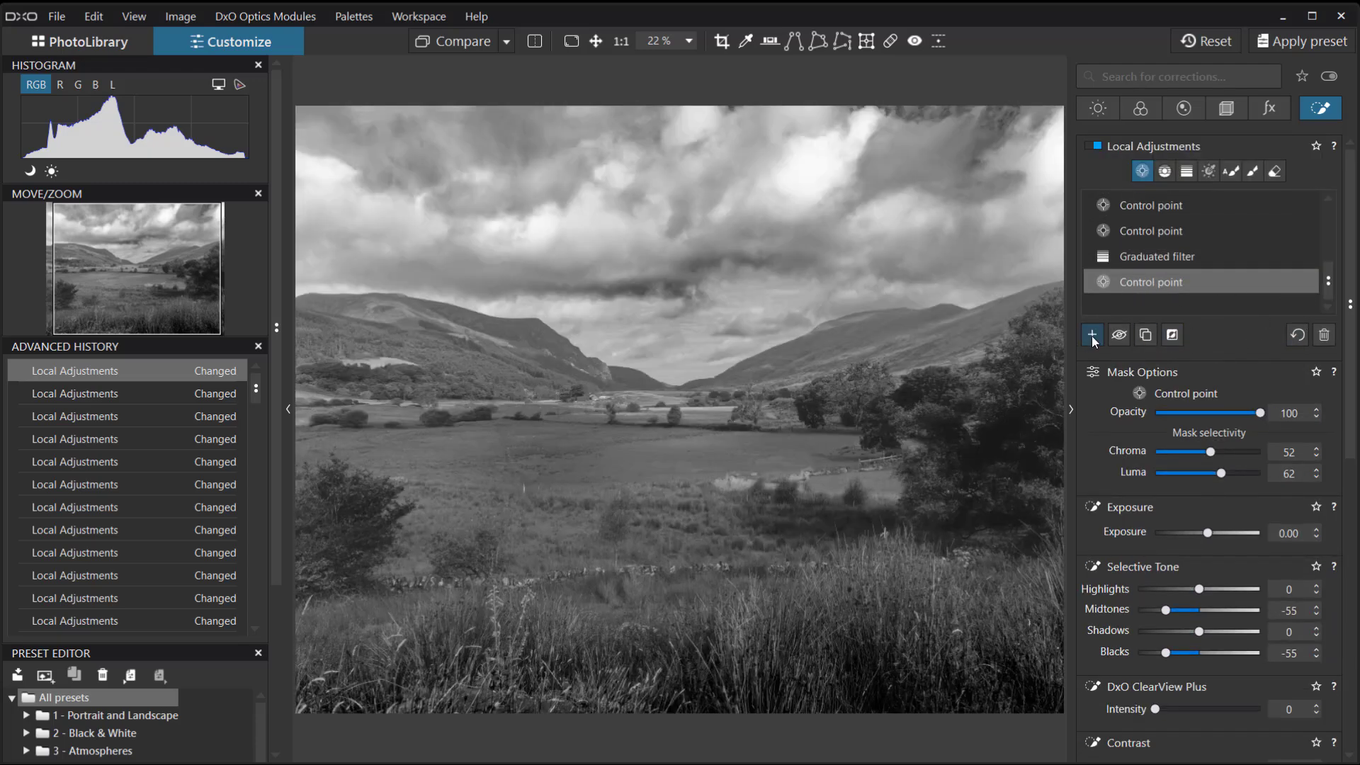
pyautogui.click(1092, 337)
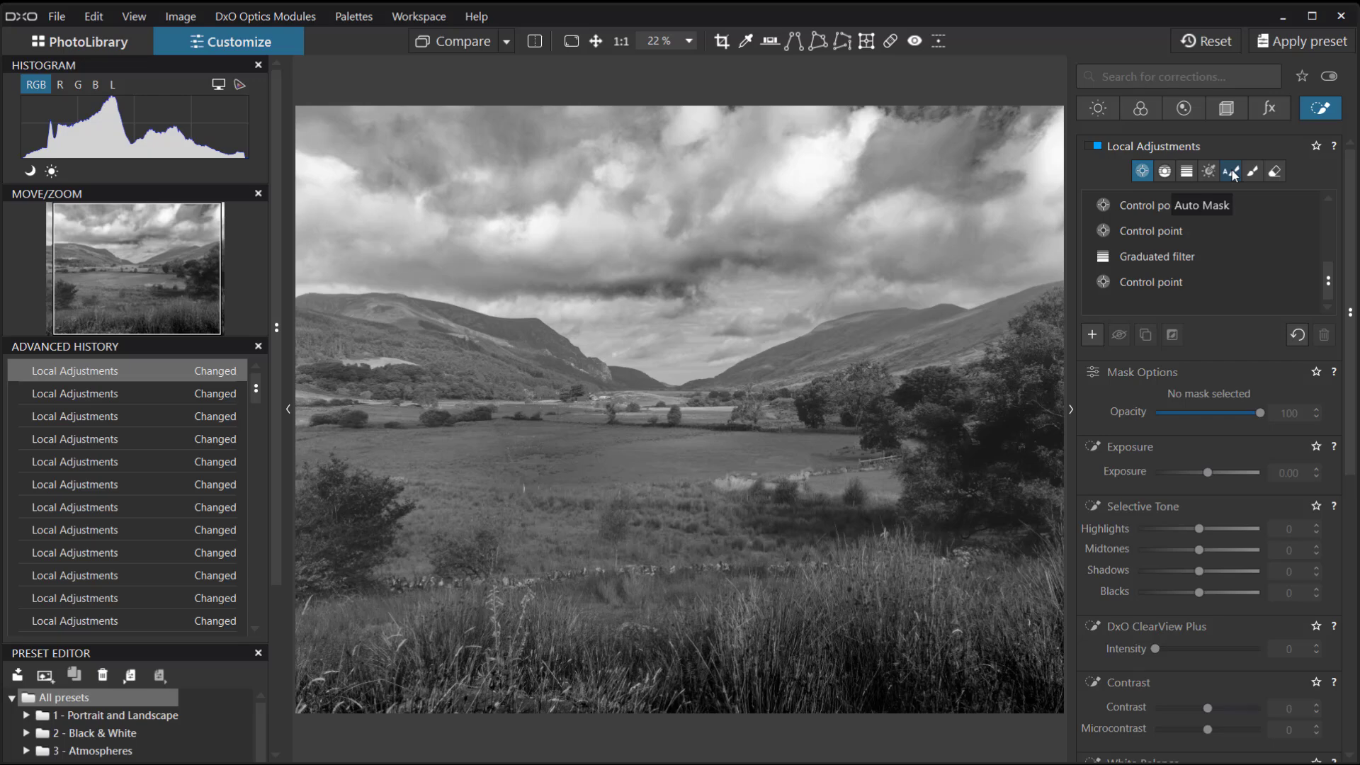
pyautogui.click(1233, 173)
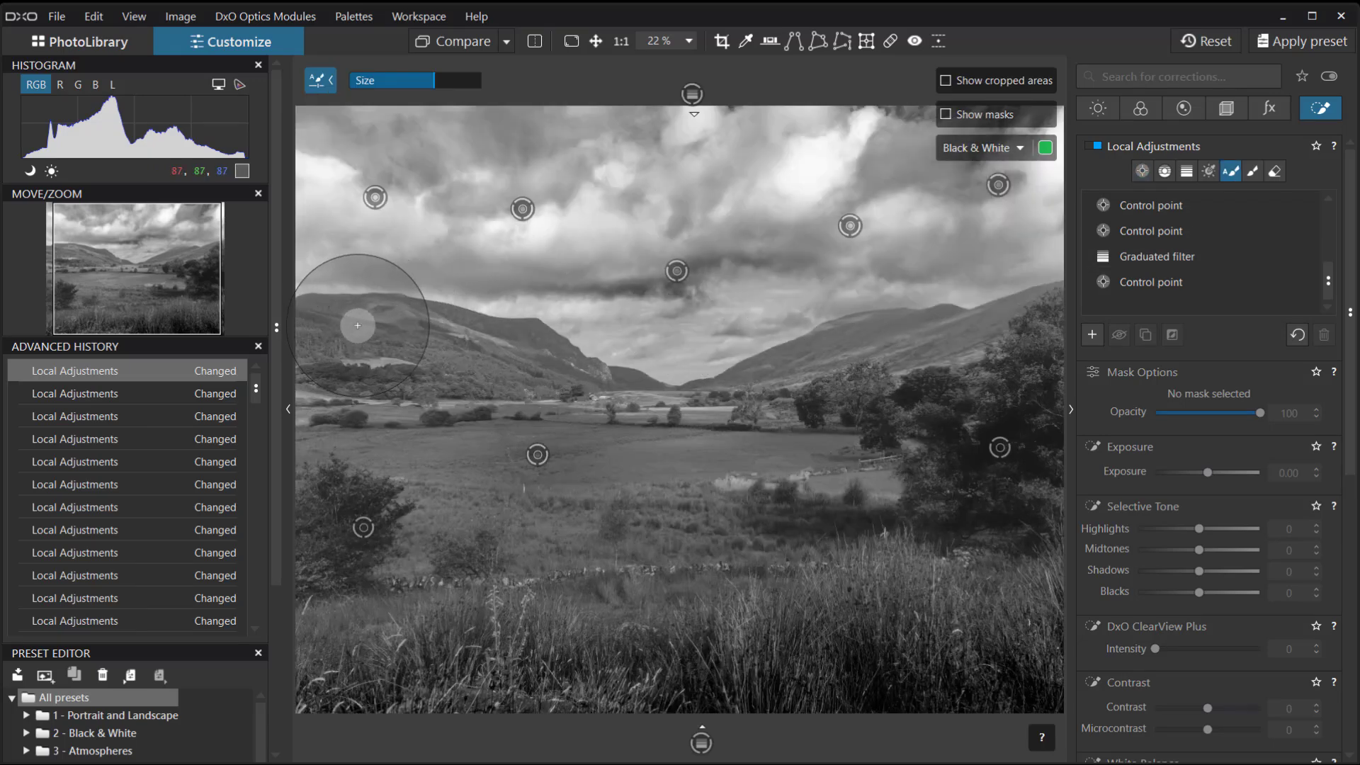
pyautogui.moveTo(311, 320)
pyautogui.mouseDown()
pyautogui.moveTo(500, 341)
pyautogui.moveTo(623, 389)
pyautogui.mouseUp()
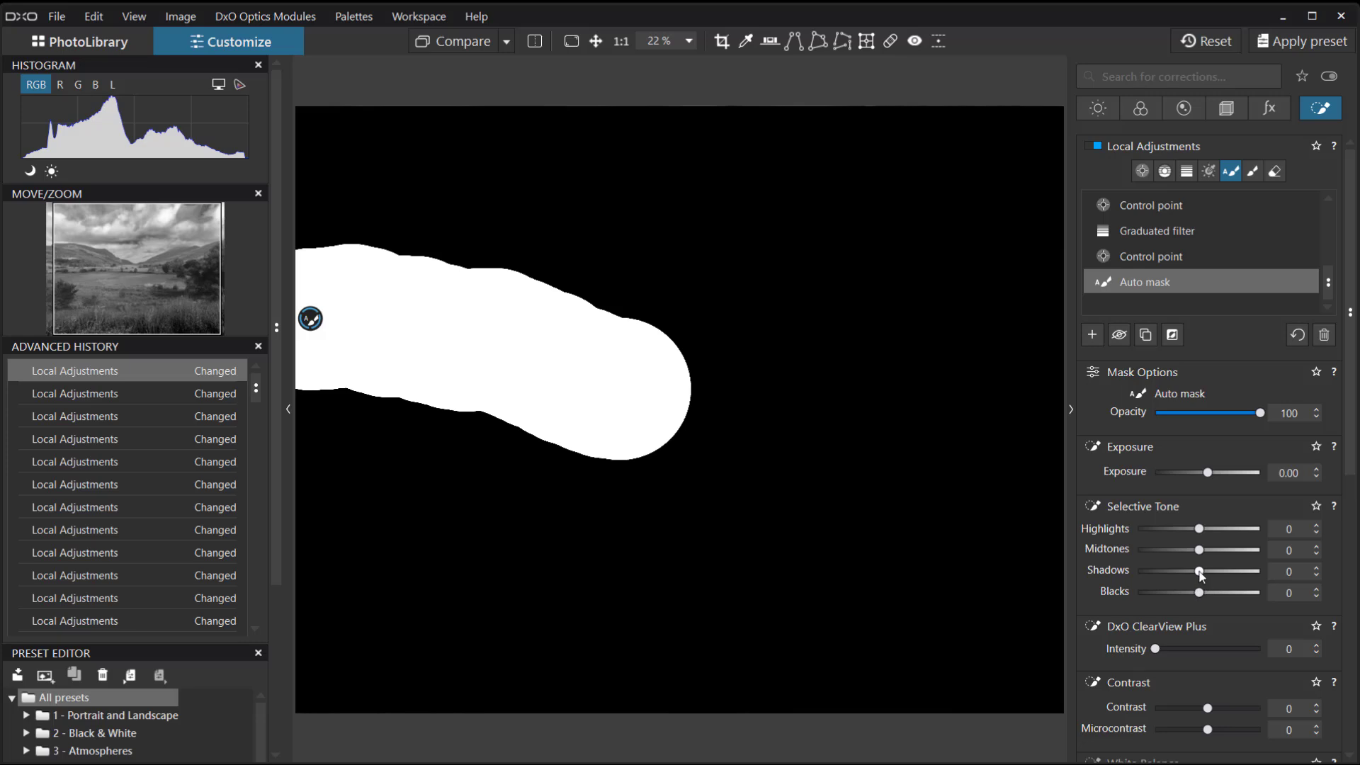
pyautogui.moveTo(1200, 571); pyautogui.dragTo(1160, 581)
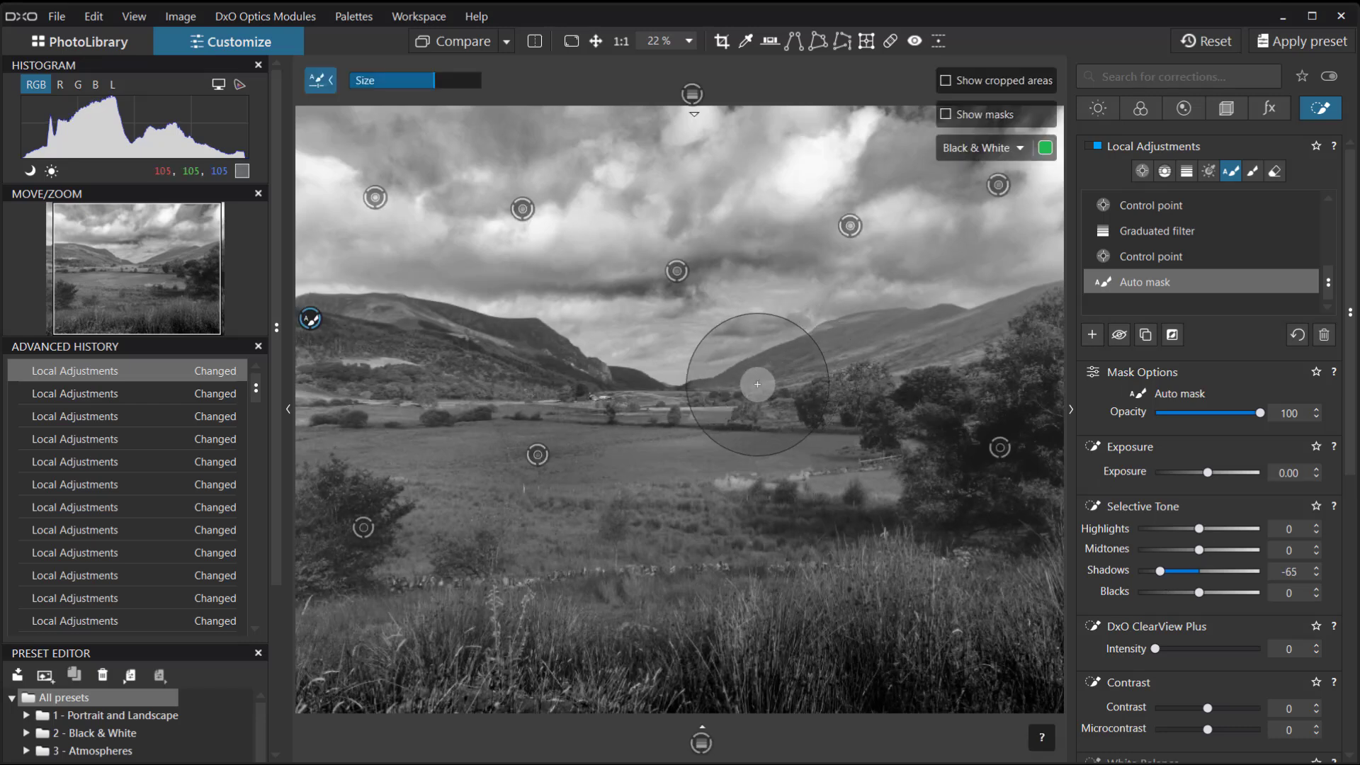
# - Paint another new Auto Mask along the hills on the photo's right side and set its midtones to -32
pyautogui.click(1093, 336)
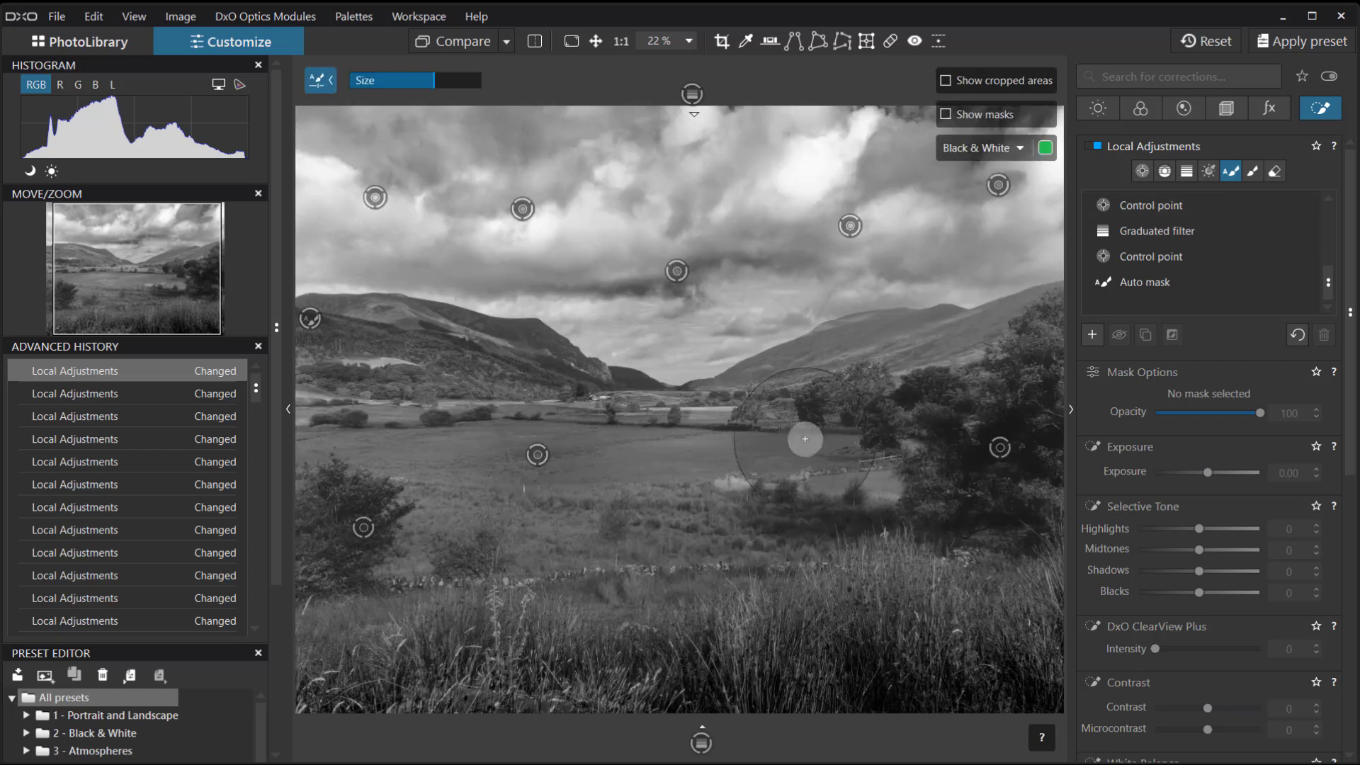
pyautogui.moveTo(714, 395)
pyautogui.mouseDown()
pyautogui.moveTo(867, 342)
pyautogui.moveTo(968, 338)
pyautogui.moveTo(1052, 311)
pyautogui.mouseUp()
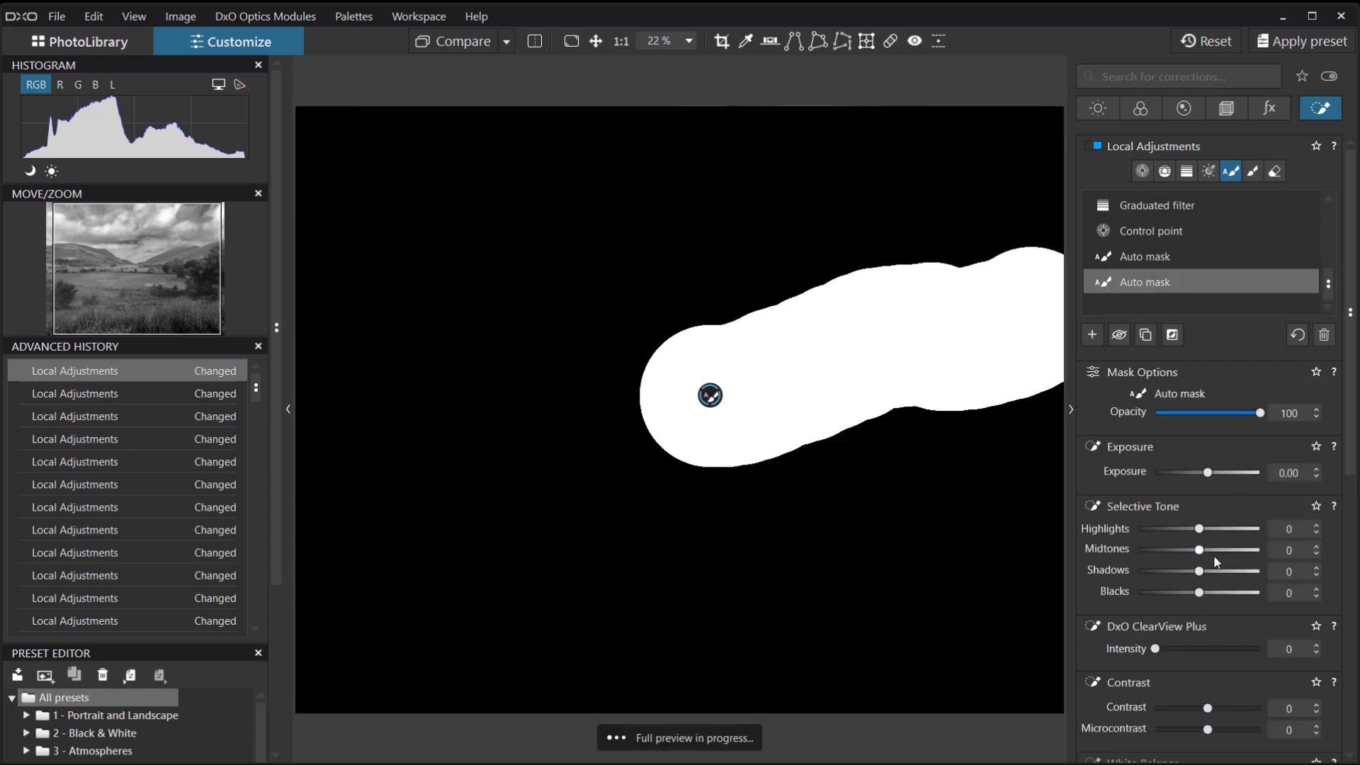
pyautogui.moveTo(1202, 554); pyautogui.dragTo(1180, 557)
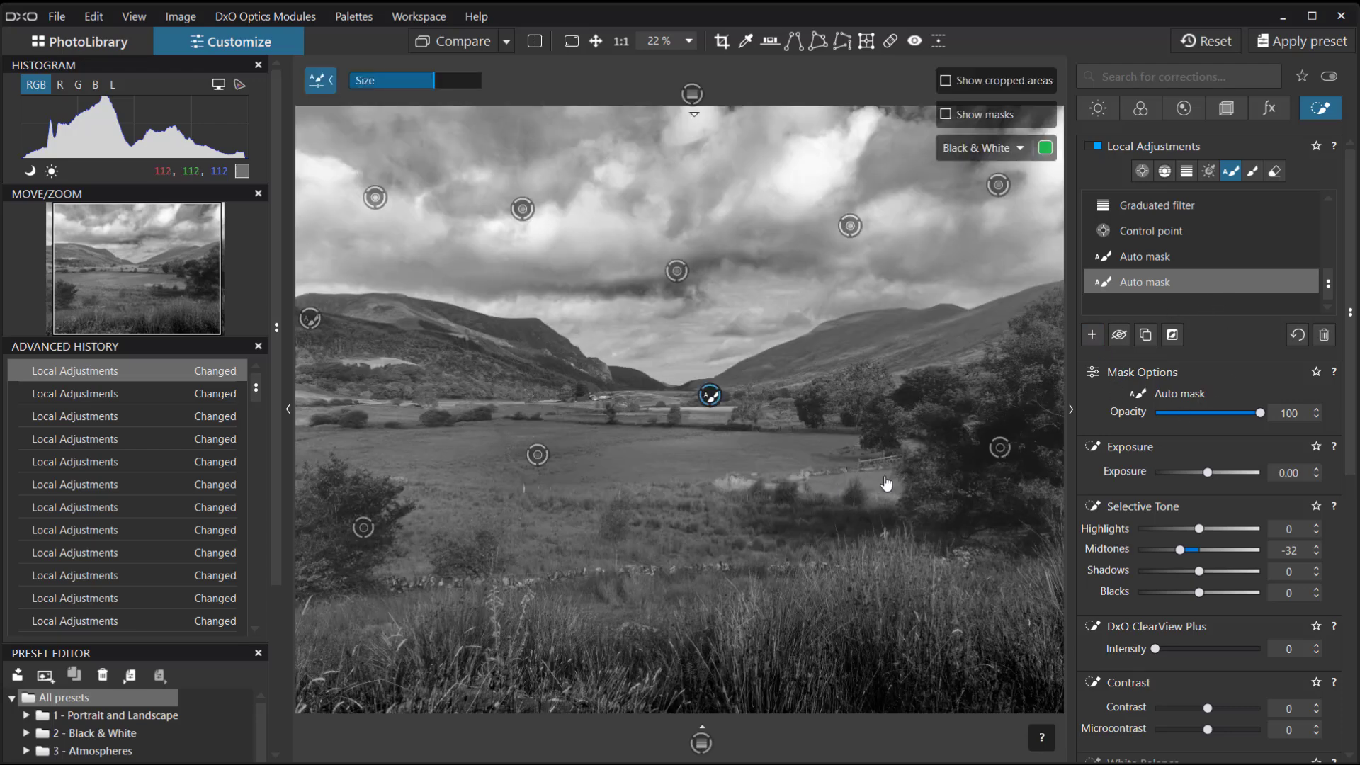
# - Paint a new Auto Mask over the bright grass patch right of centre beside the trees and set its midtones to -39
pyautogui.click(1092, 336)
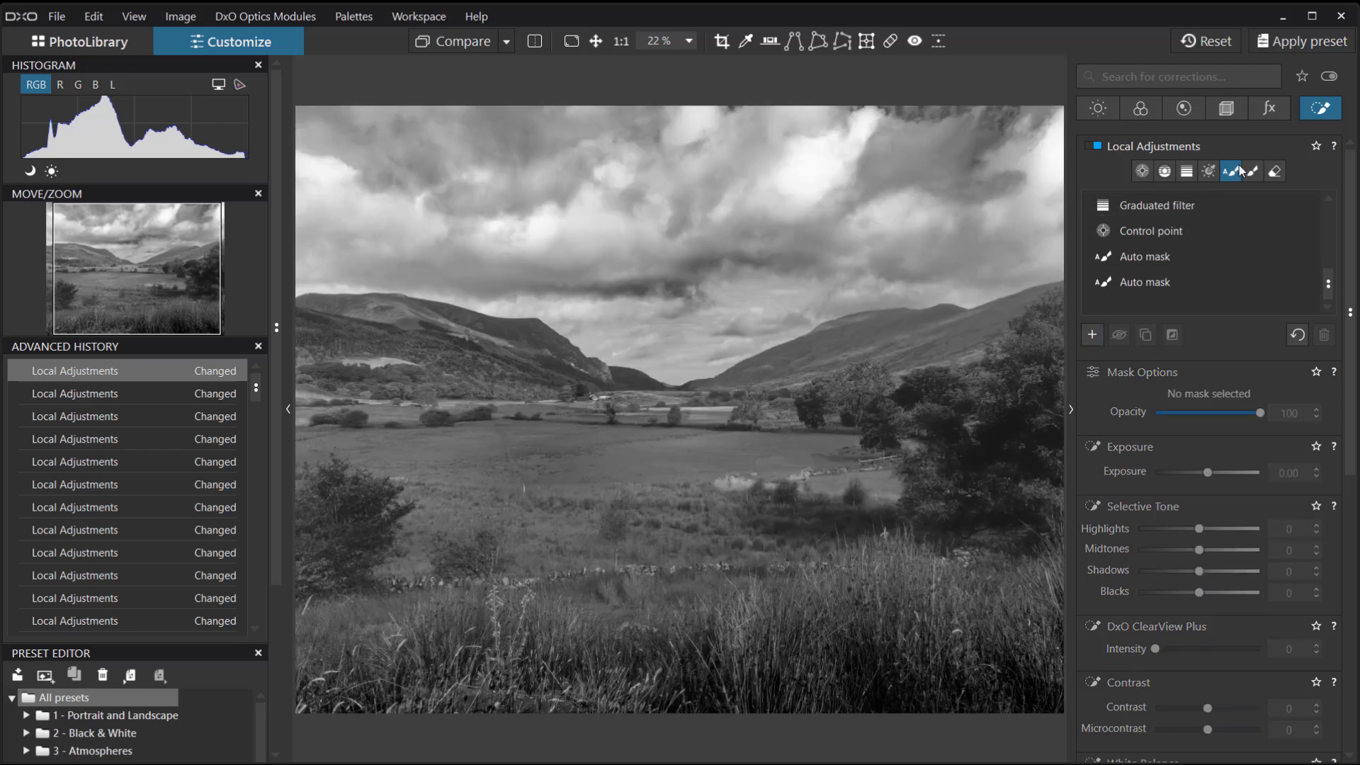
pyautogui.click(1241, 171)
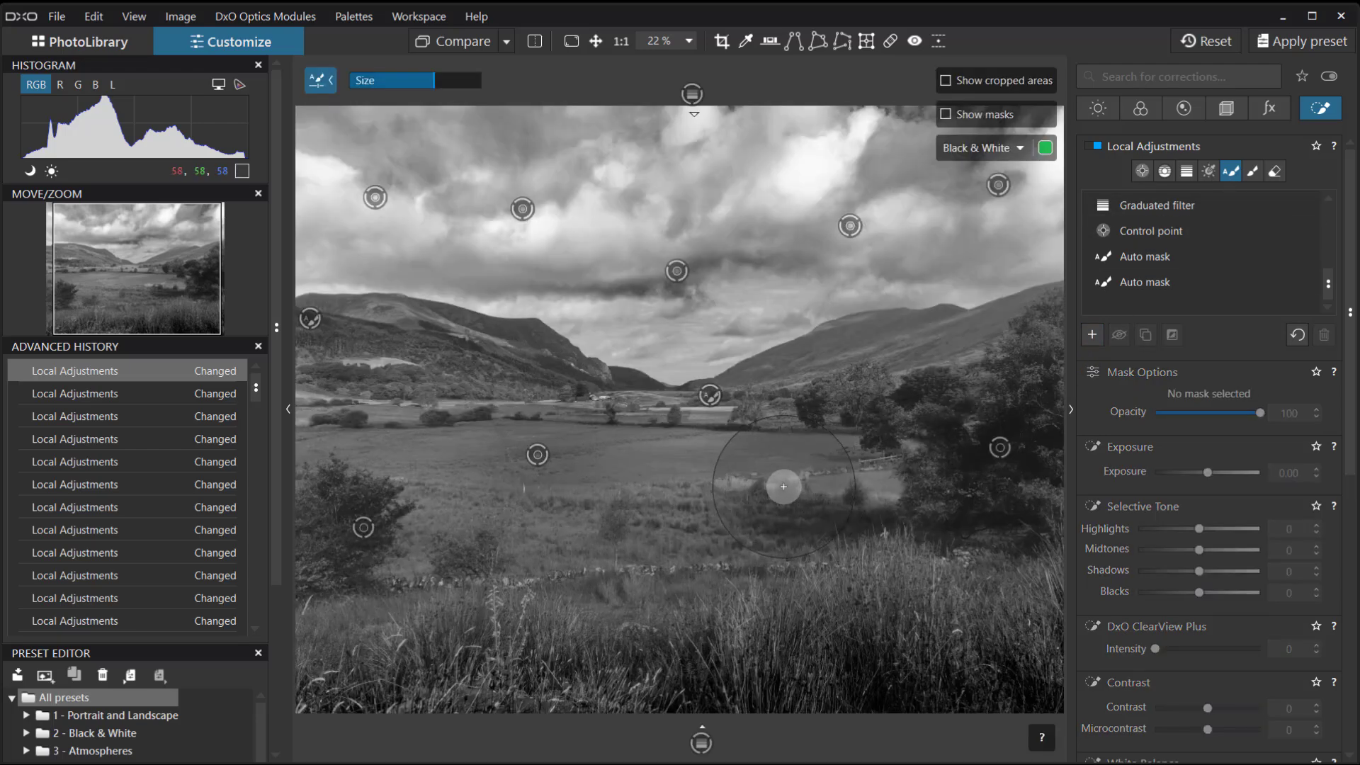
pyautogui.moveTo(783, 487); pyautogui.dragTo(894, 476)
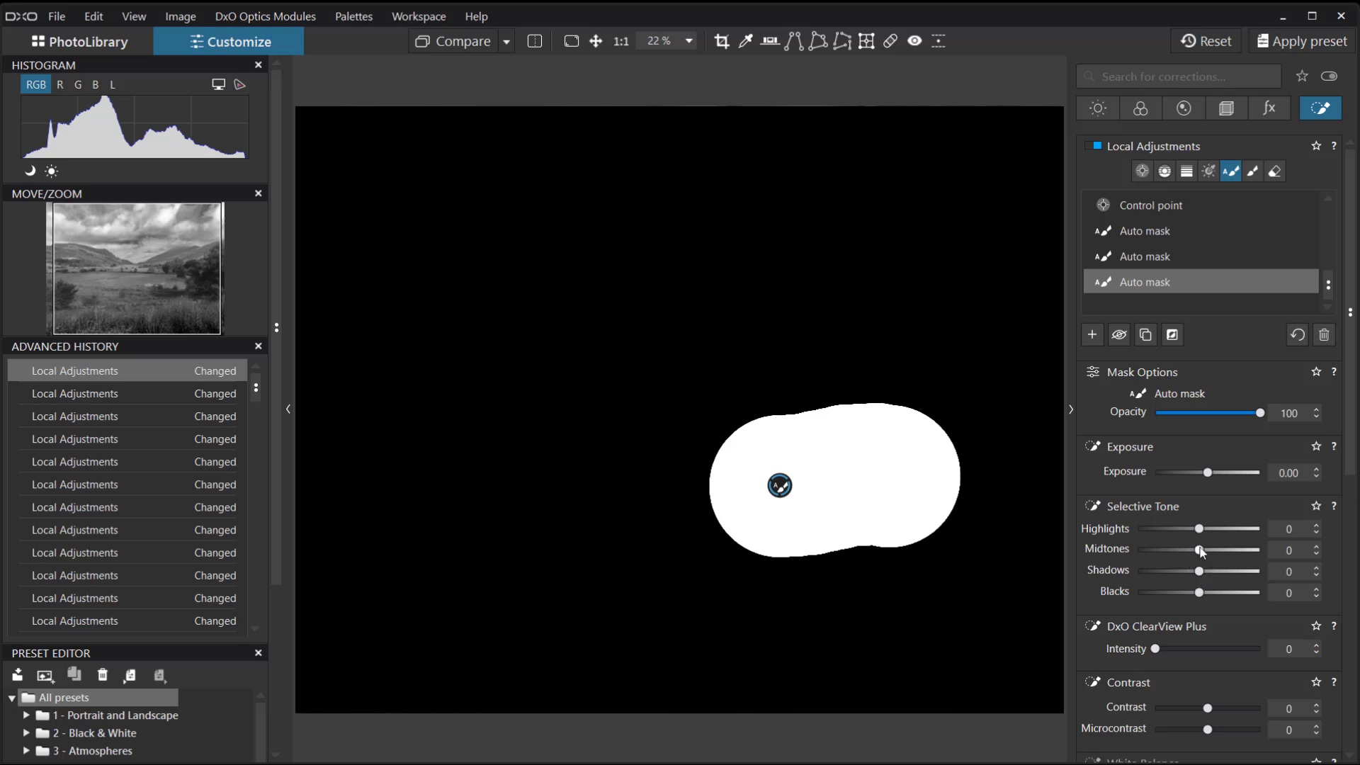
pyautogui.moveTo(1201, 550); pyautogui.dragTo(1175, 560)
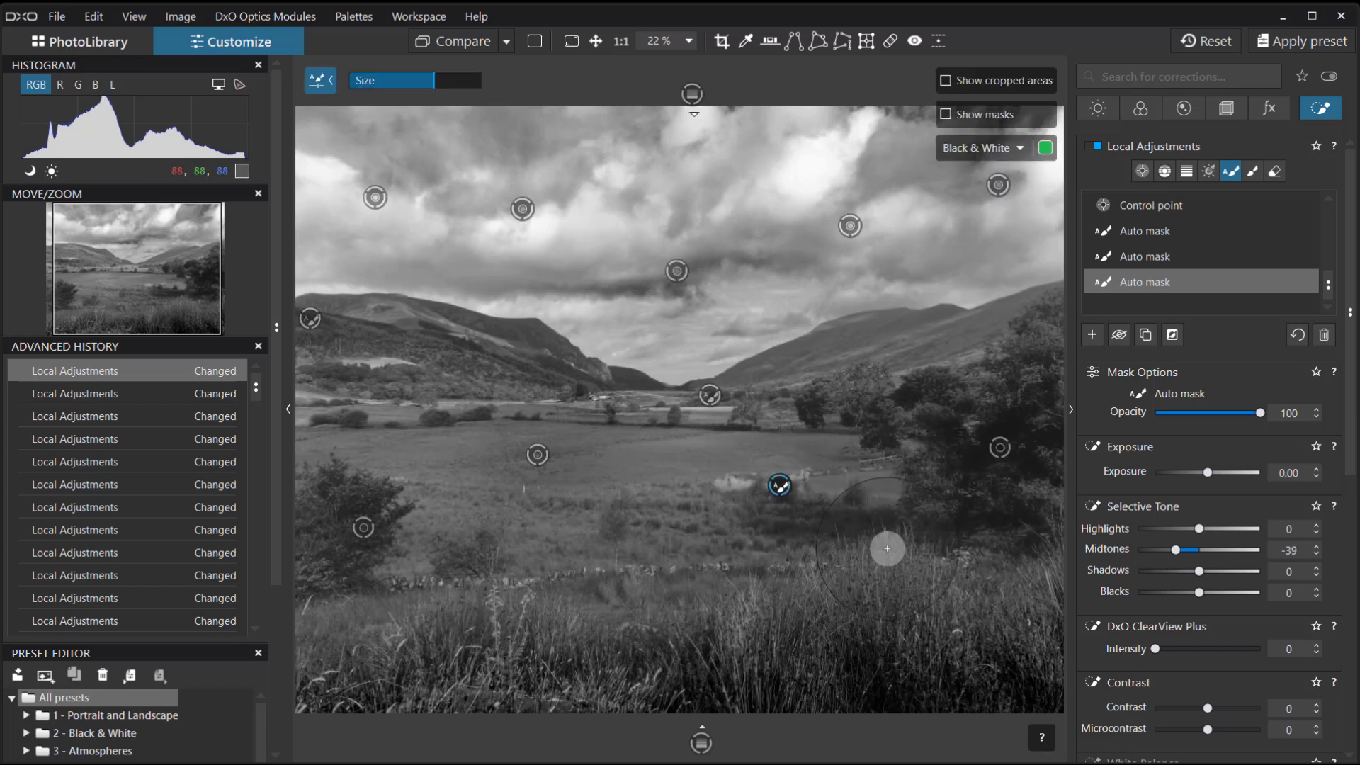
# - Delete the control point on the open field left of the photo's centre
pyautogui.click(1236, 177)
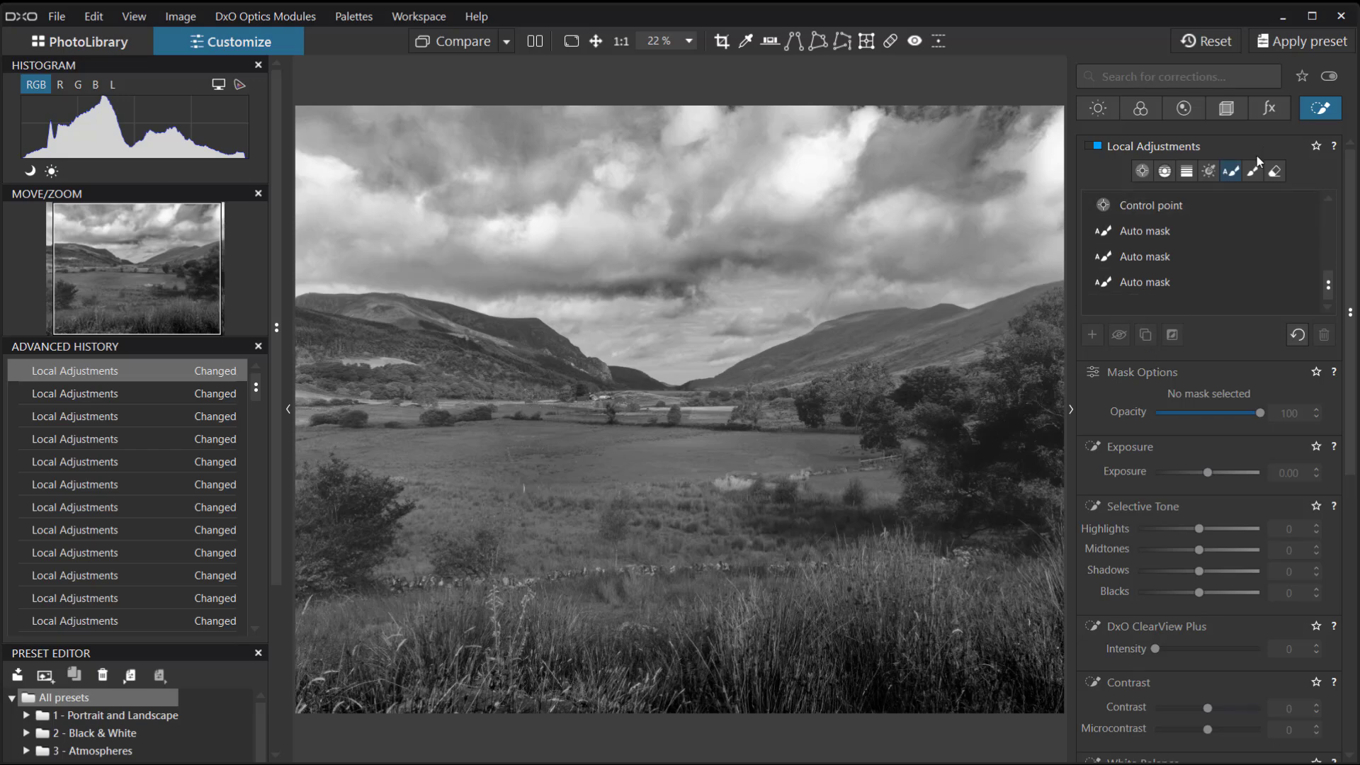
pyautogui.click(1139, 172)
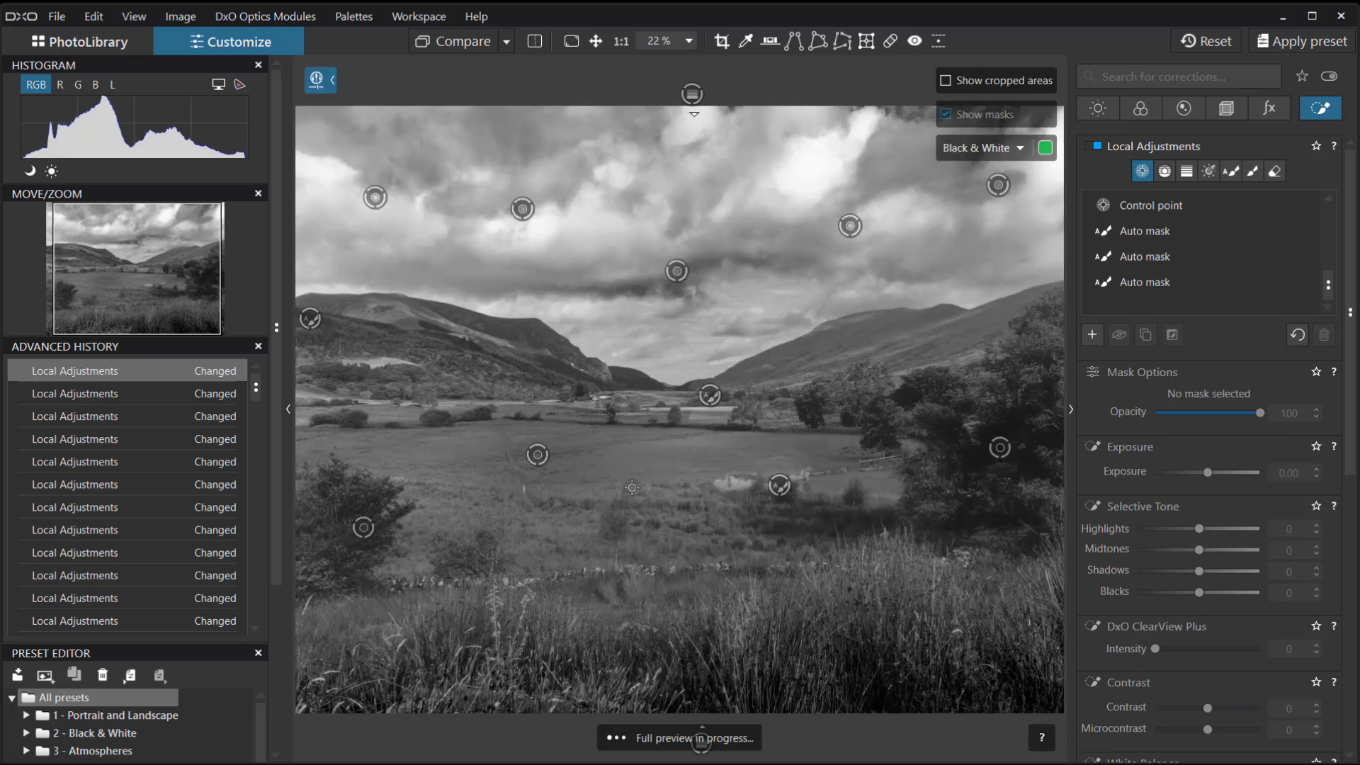
pyautogui.click(538, 457)
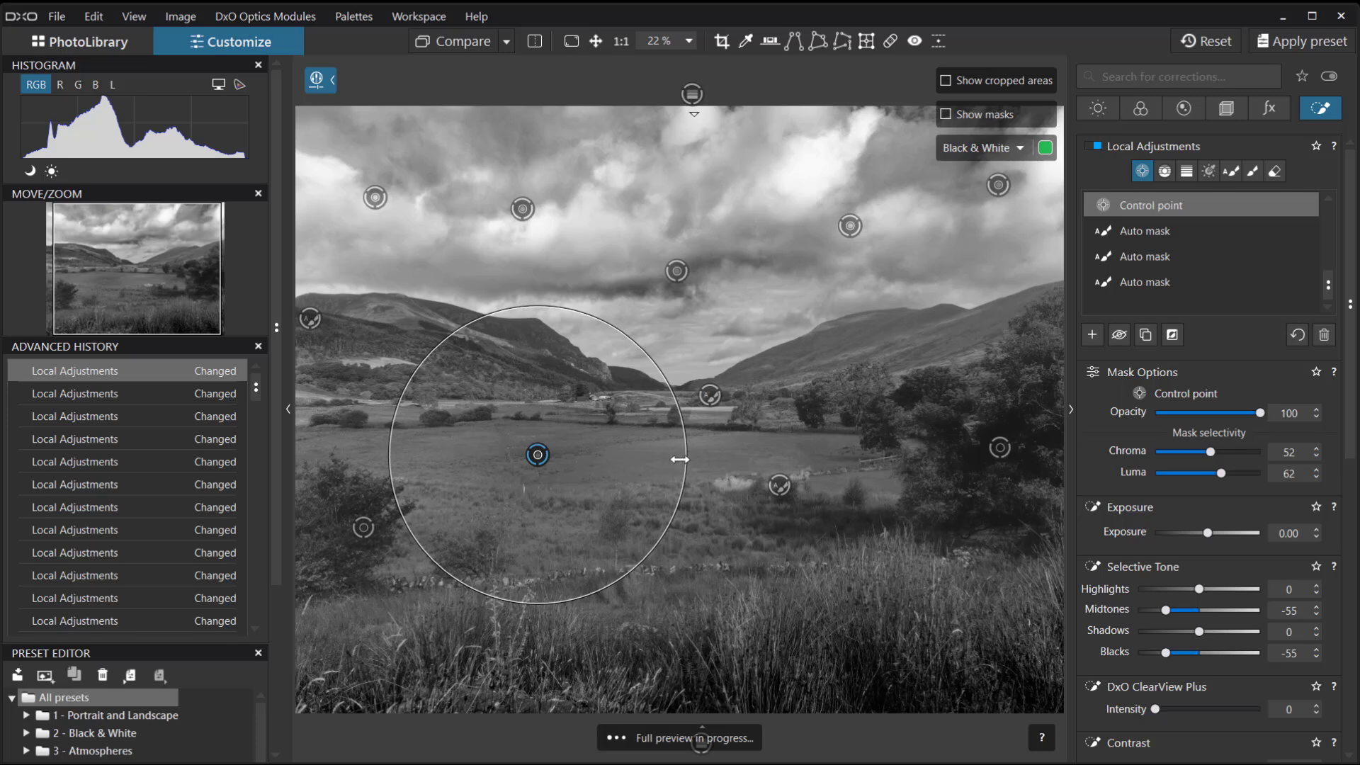
pyautogui.moveTo(679, 459); pyautogui.dragTo(606, 470)
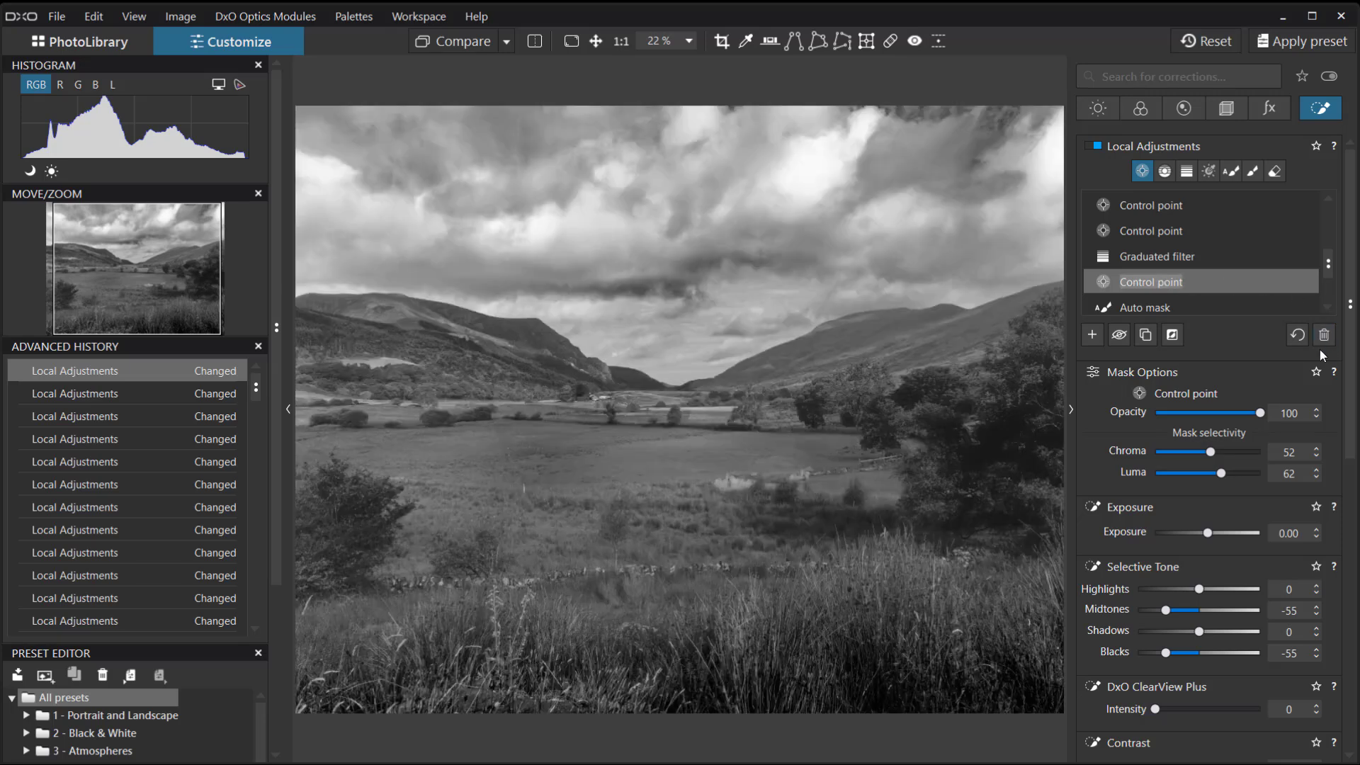
pyautogui.click(1325, 335)
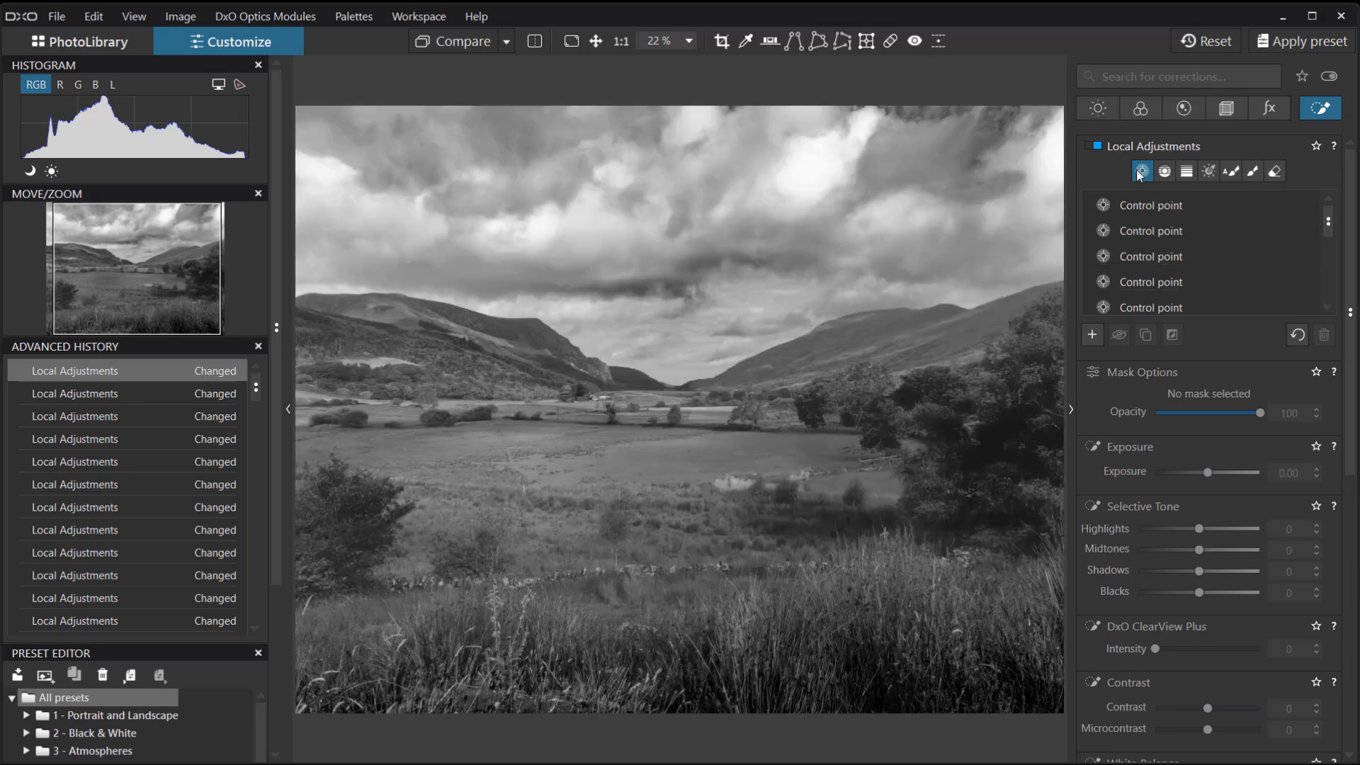
# - Brush a new mask across the open field from the left bush past the centre, with midtones -68 and highlights 5
pyautogui.click(1253, 173)
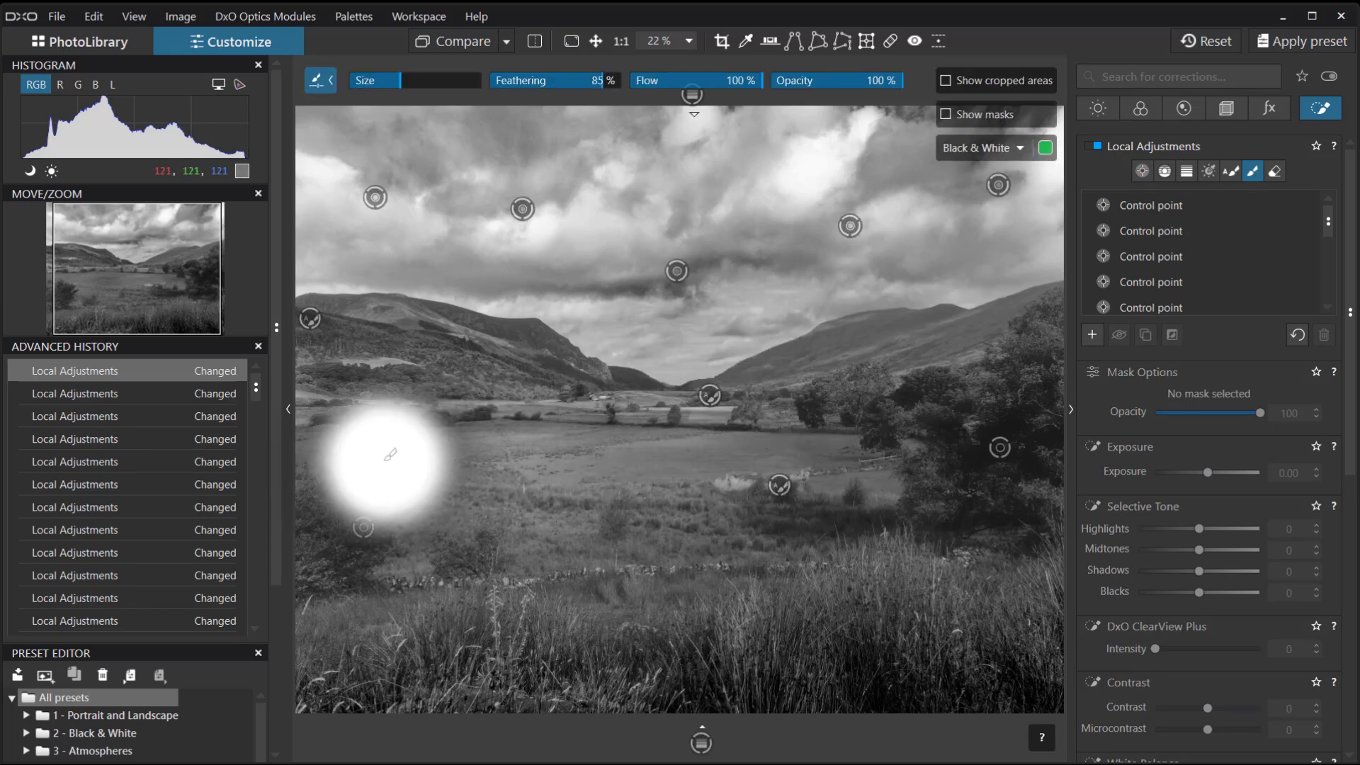
pyautogui.moveTo(390, 454); pyautogui.dragTo(674, 452)
pyautogui.press('m')
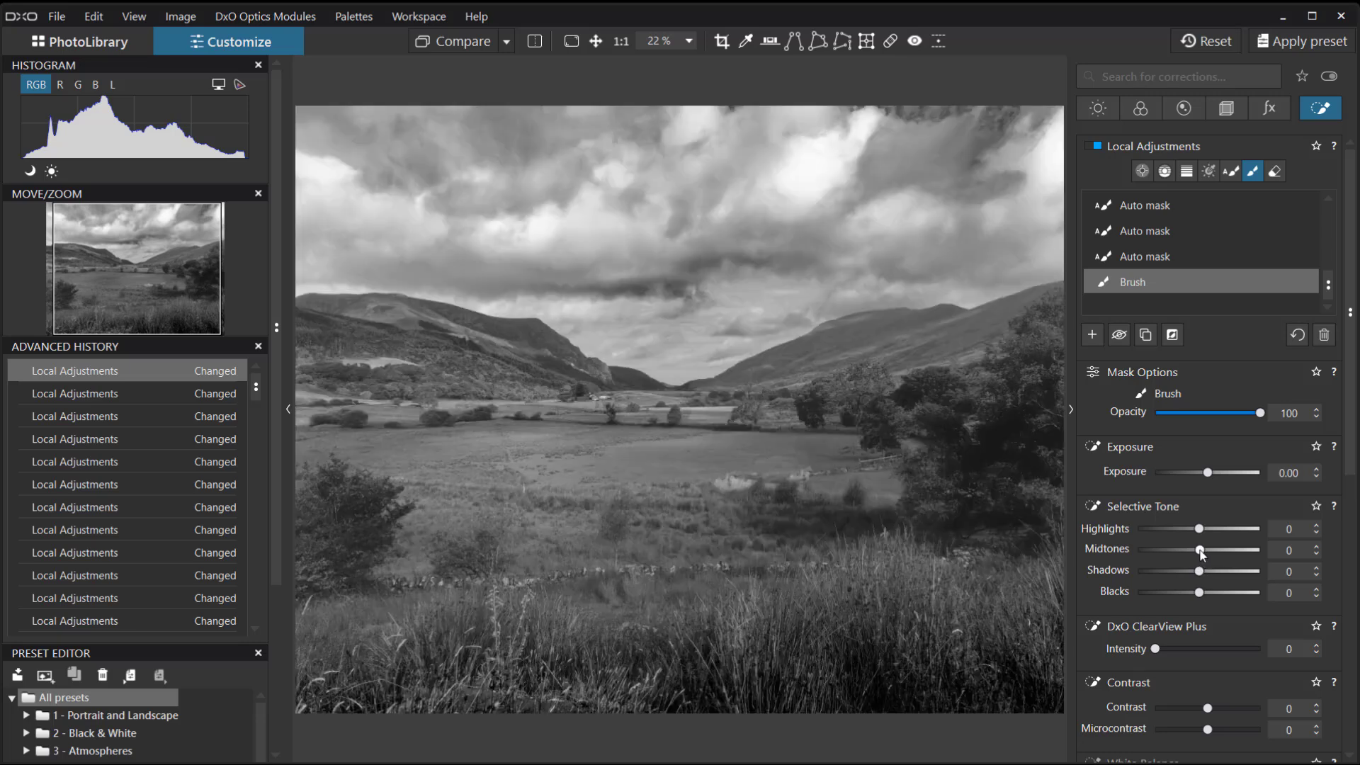
pyautogui.moveTo(1197, 554); pyautogui.dragTo(1177, 560)
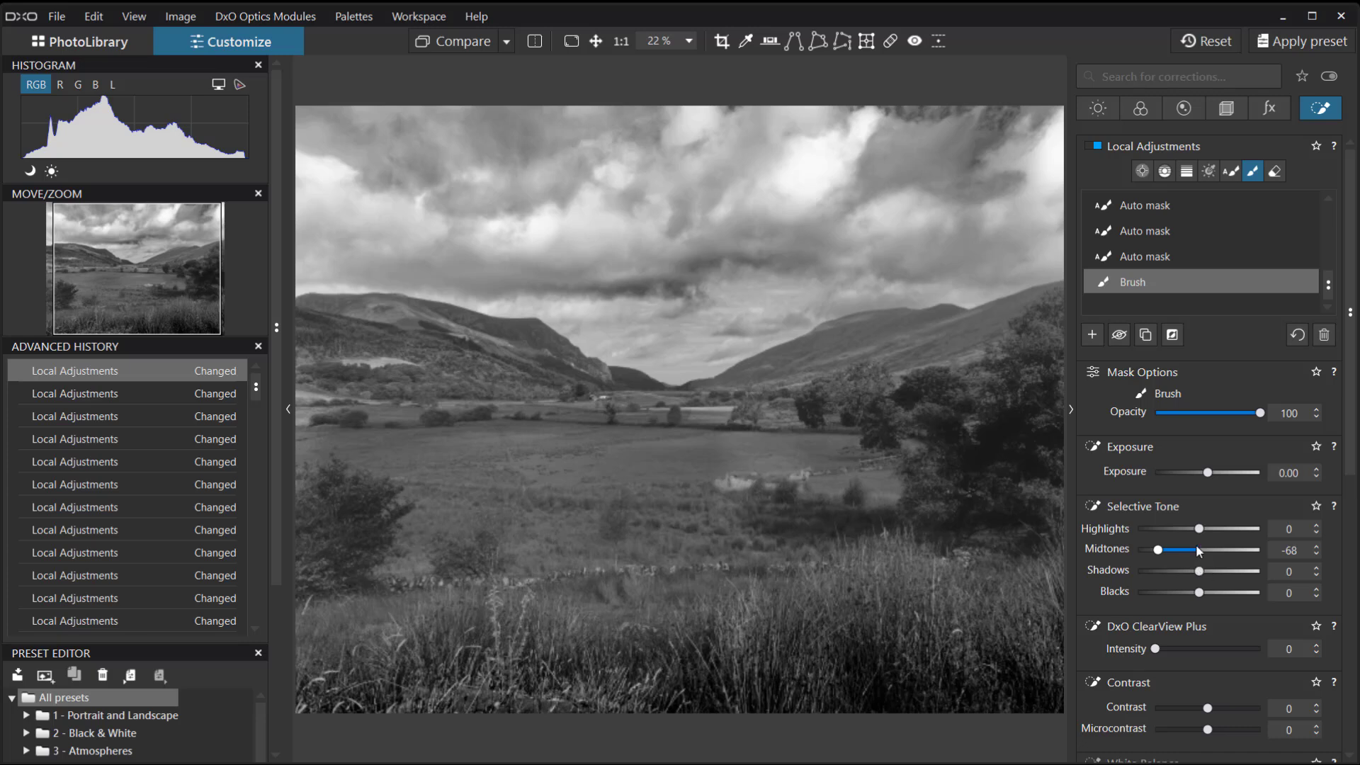
pyautogui.moveTo(1199, 530)
pyautogui.mouseDown()
pyautogui.moveTo(1176, 536)
pyautogui.moveTo(1203, 535)
pyautogui.mouseUp()
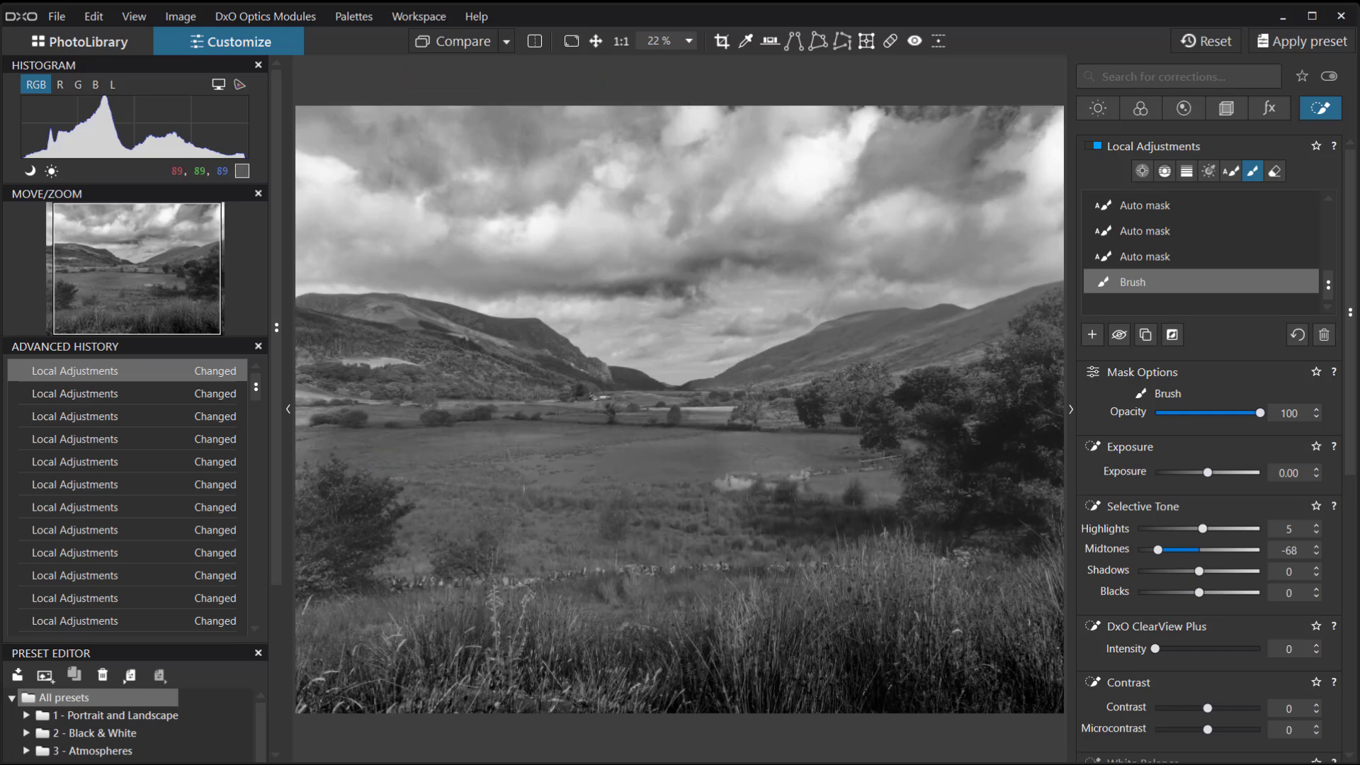
# - Erase the field brush mask's spill over the grass below the field and the hedgerow and hills above it
pyautogui.moveTo(1303, 216)
pyautogui.click(1273, 173)
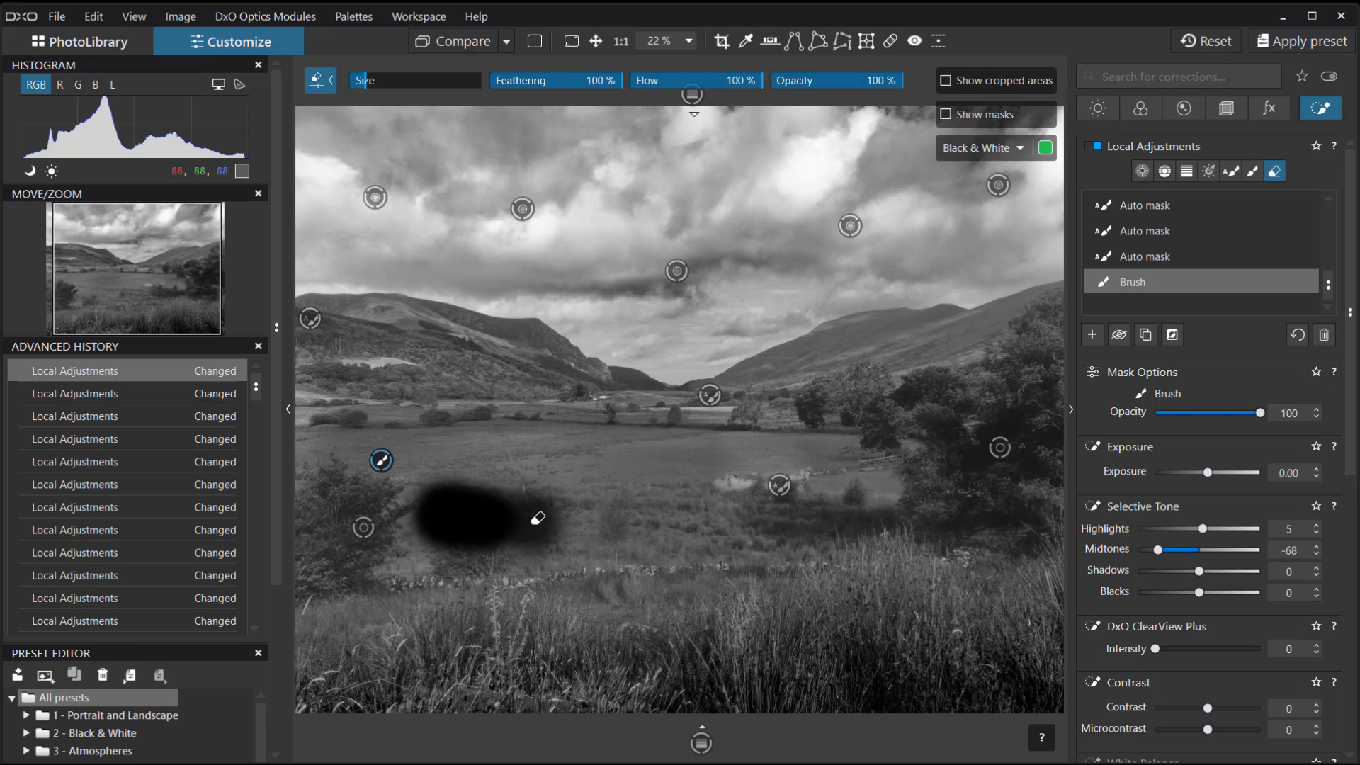
pyautogui.moveTo(537, 518)
pyautogui.mouseDown()
pyautogui.moveTo(707, 527)
pyautogui.moveTo(433, 511)
pyautogui.moveTo(750, 530)
pyautogui.mouseUp()
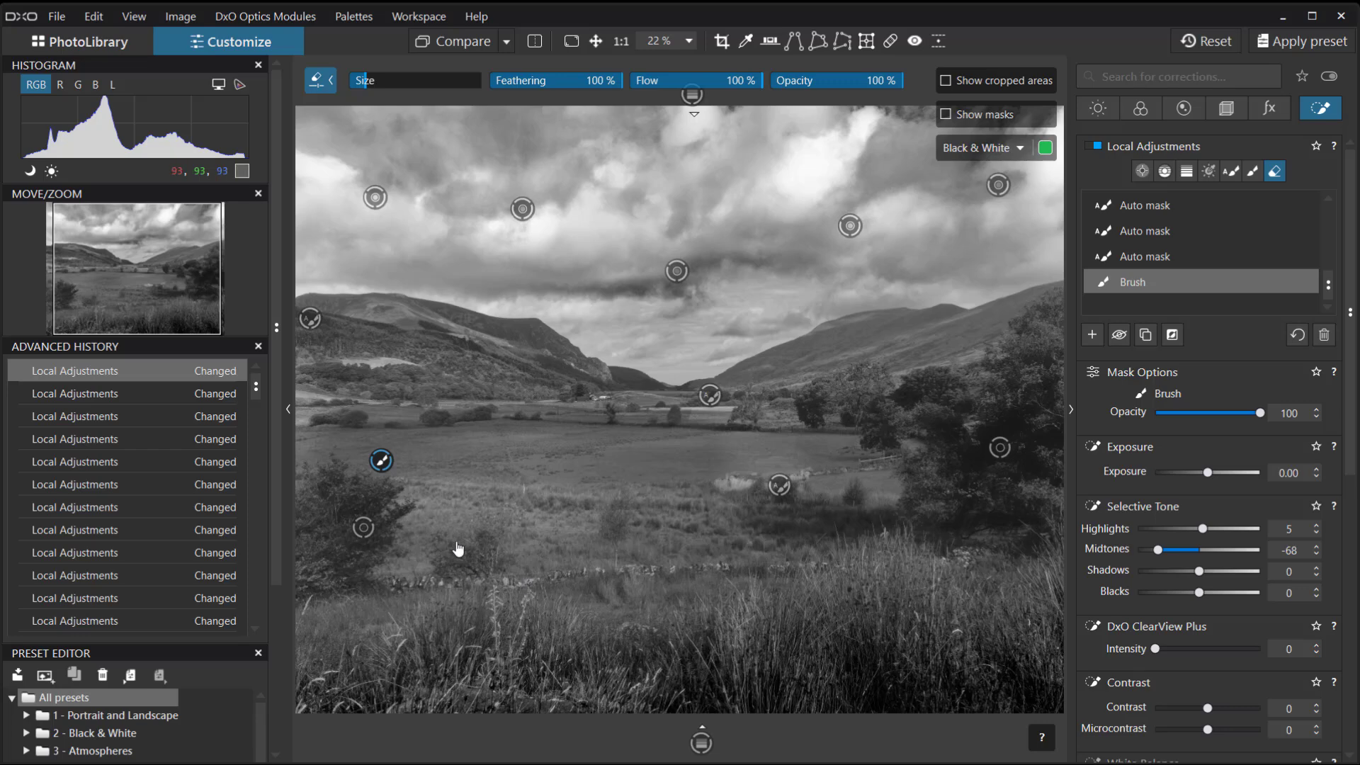
pyautogui.moveTo(457, 549); pyautogui.dragTo(719, 549)
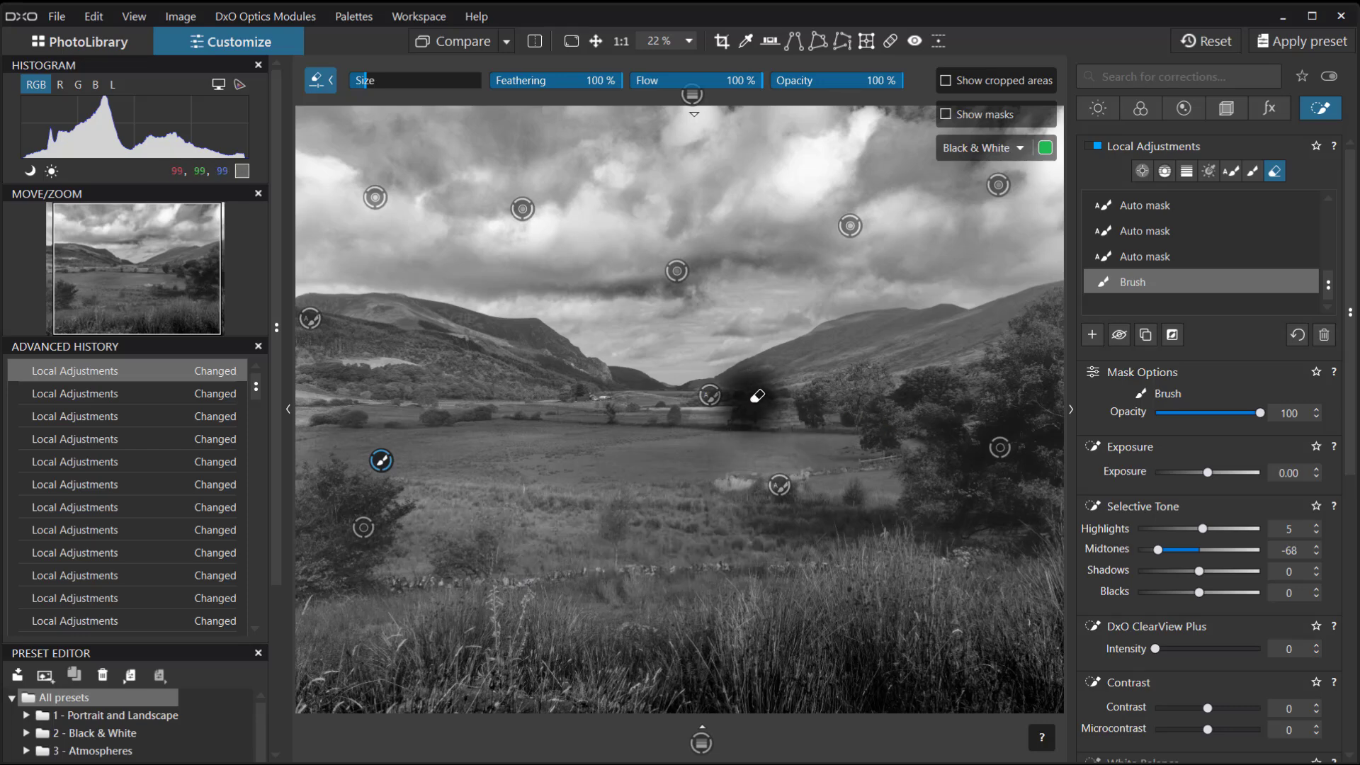
pyautogui.moveTo(690, 403); pyautogui.dragTo(266, 400)
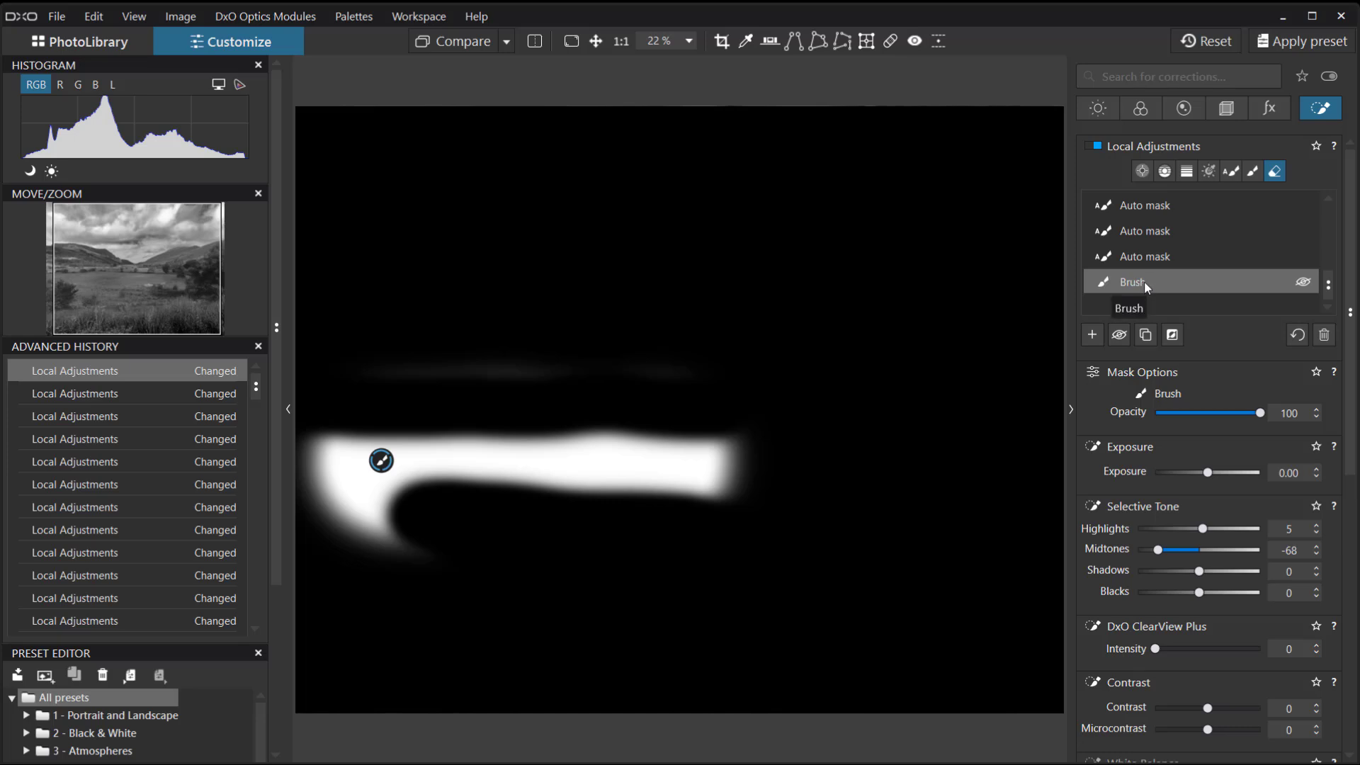
# - Rename the field brush mask "Fierld" and set its shadows to -37
pyautogui.doubleClick(1144, 282)
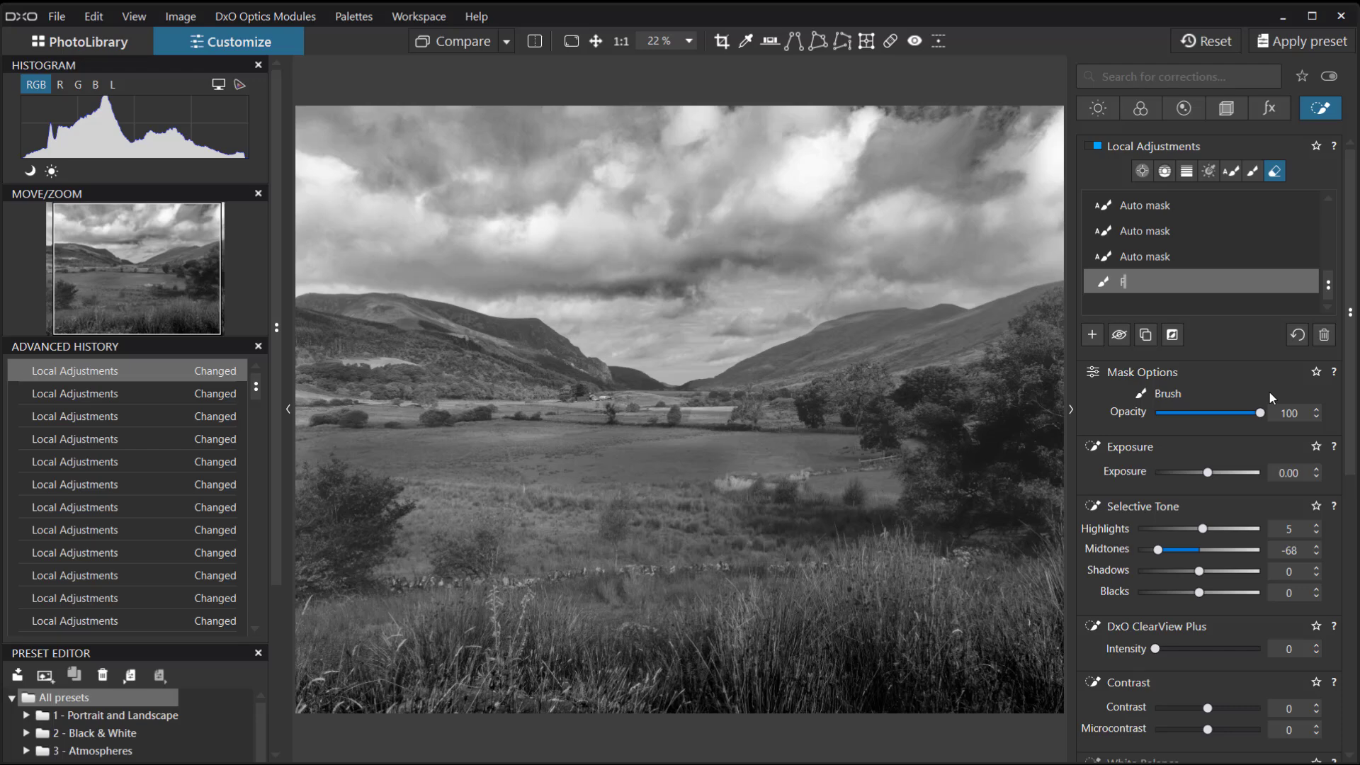
pyautogui.write('ierld')
pyautogui.press('Return')
pyautogui.moveTo(1200, 572); pyautogui.dragTo(1177, 573)
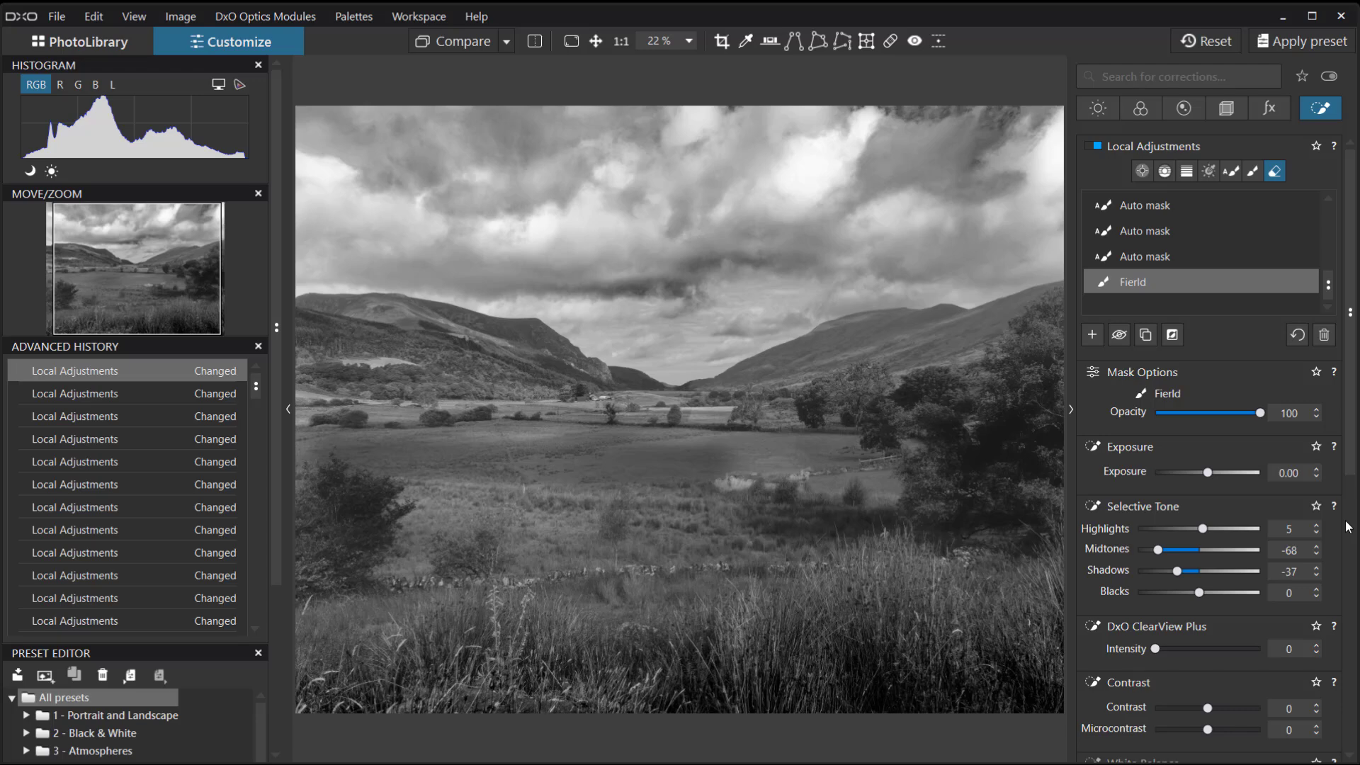
# - Pull the middle of the RGB tone curve slightly down to darken the whole photo
pyautogui.click(1099, 110)
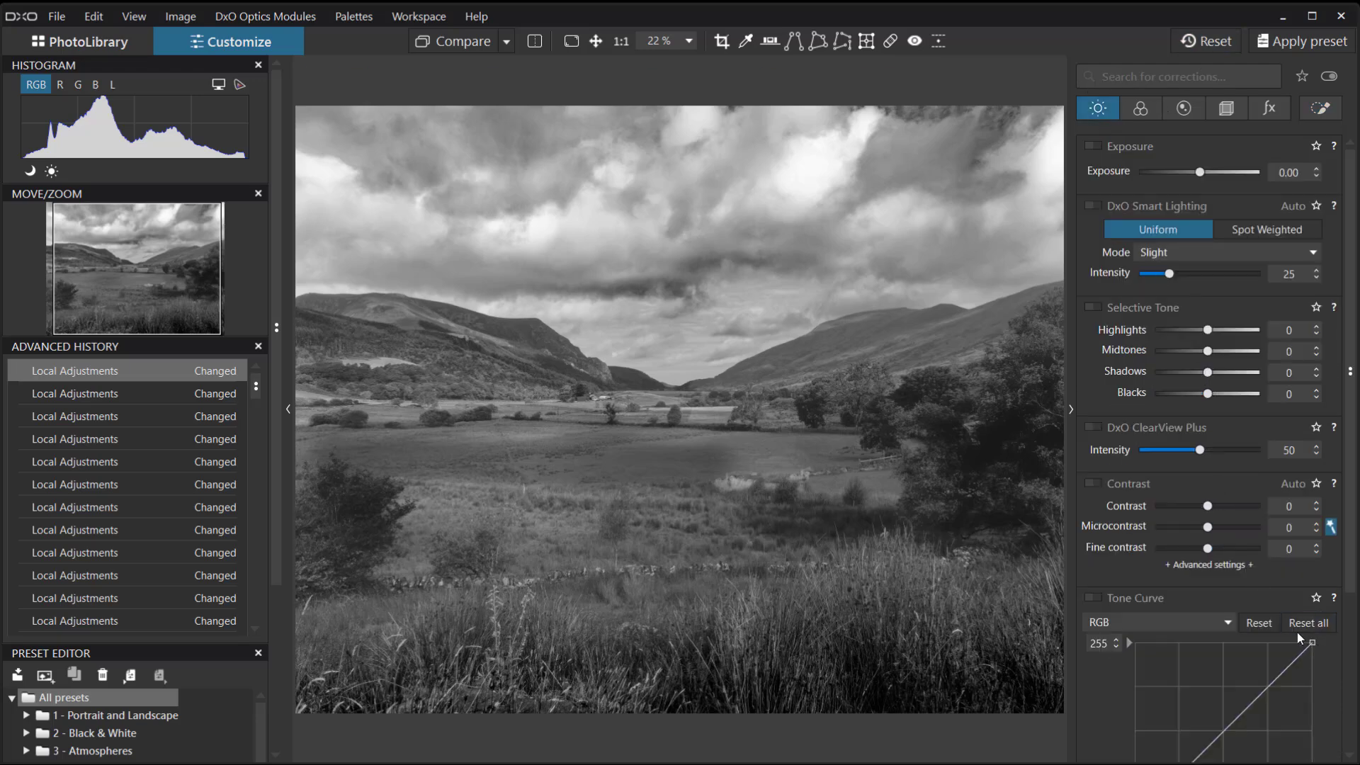
pyautogui.scroll(-4, 1298, 631)
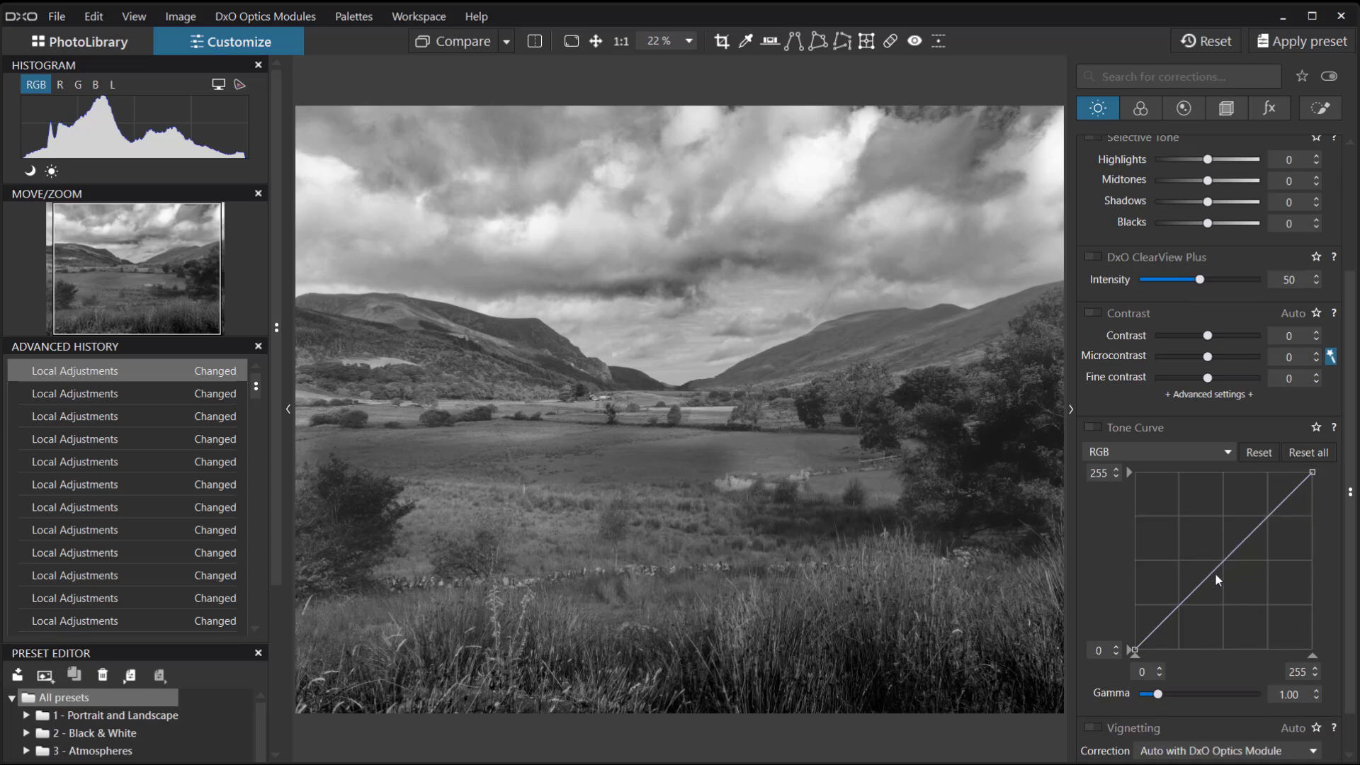
pyautogui.moveTo(1214, 573); pyautogui.dragTo(1222, 576)
# - Add another Auto Mask with midtones -60 and lower its opacity
pyautogui.press('l')
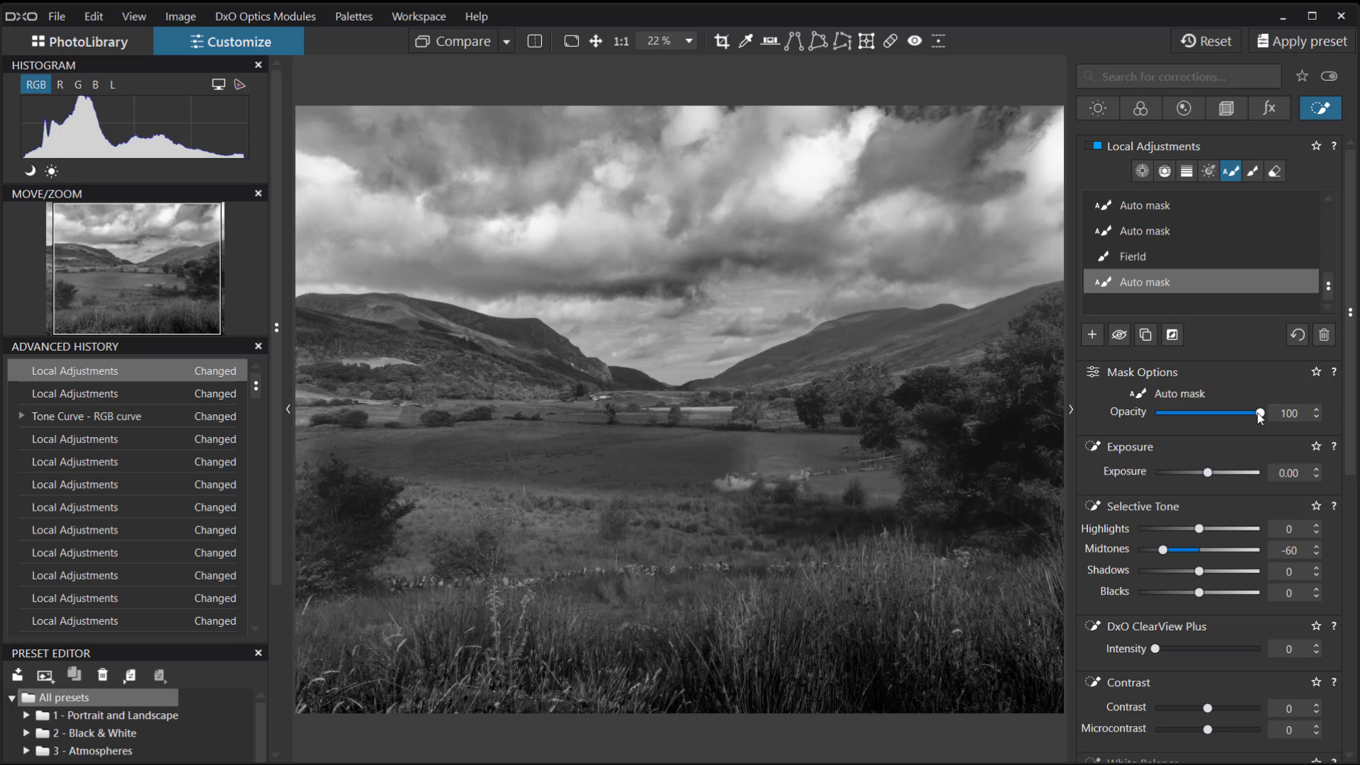
pyautogui.moveTo(1260, 417); pyautogui.dragTo(1164, 443)
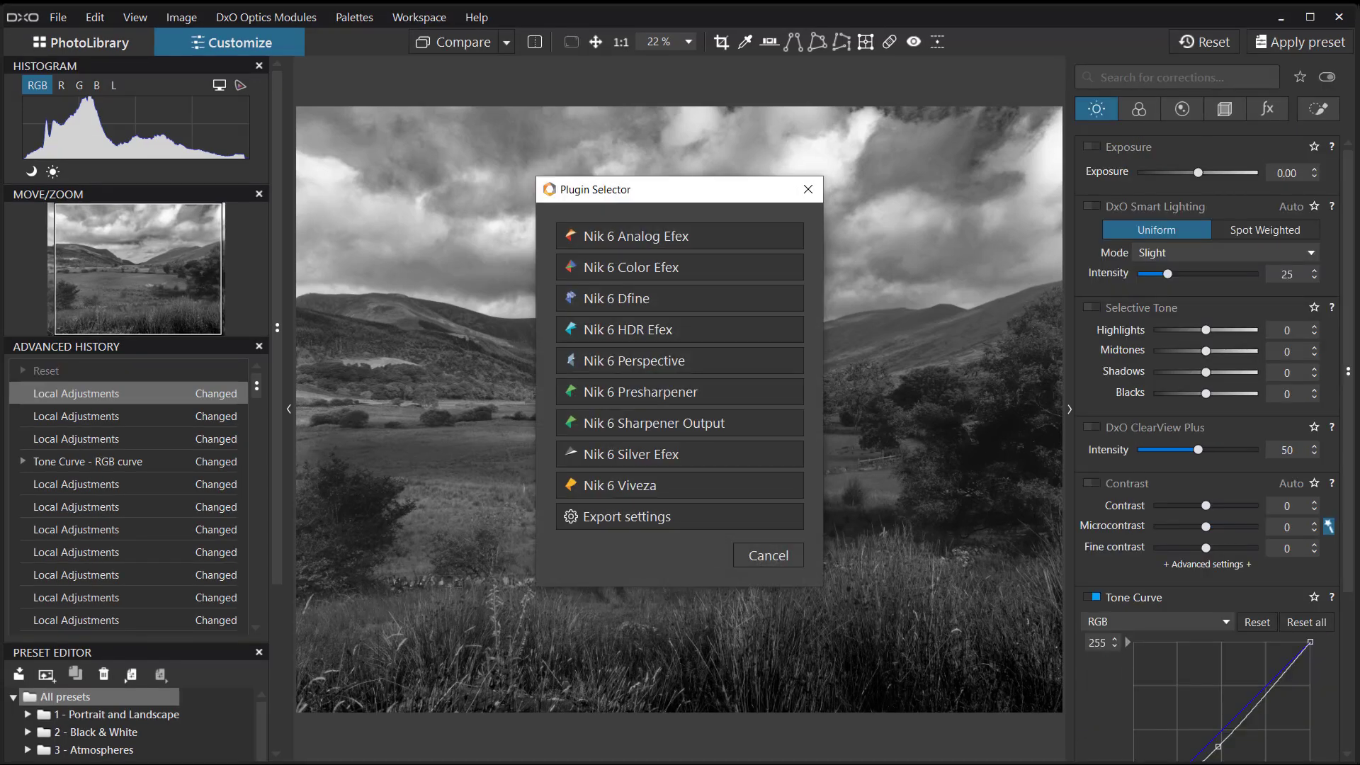
# - Send the photo to the Nik 6 Silver Efex plugin
pyautogui.click(668, 460)
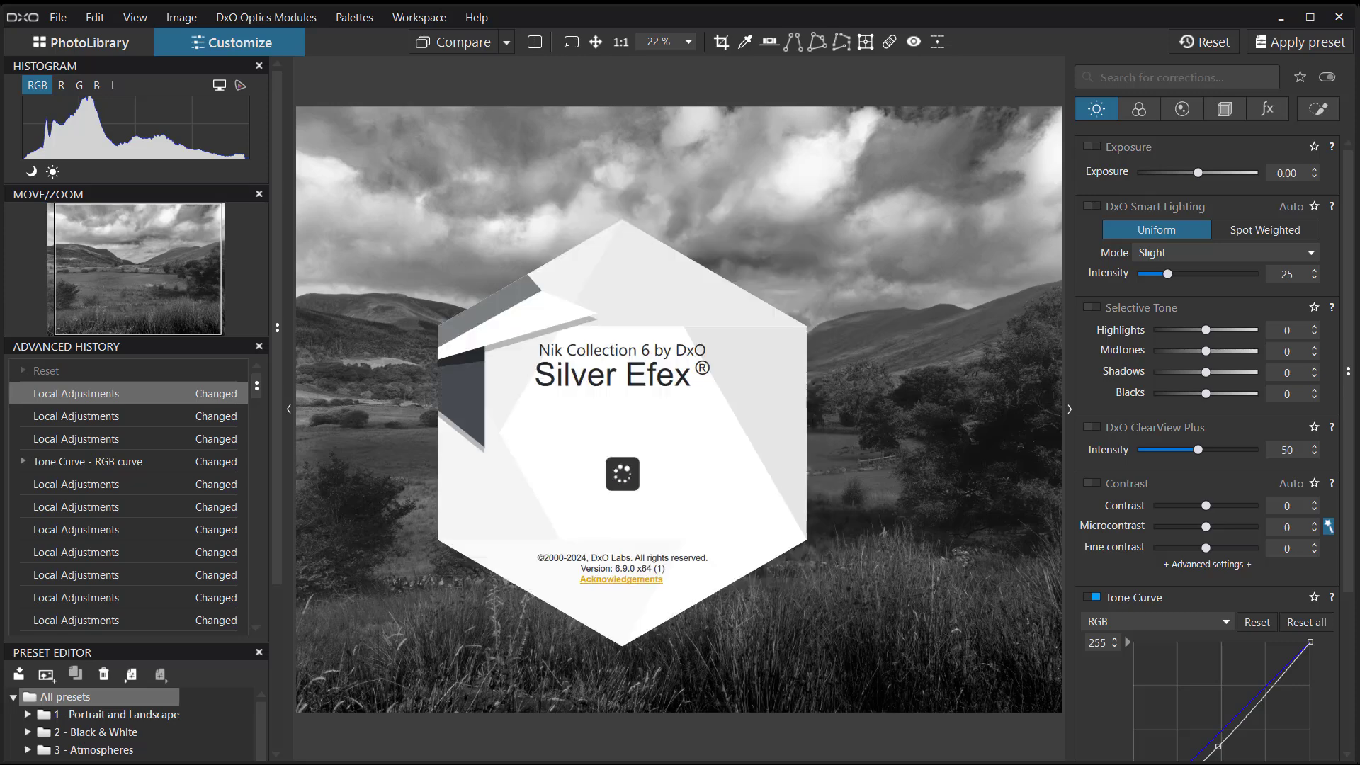